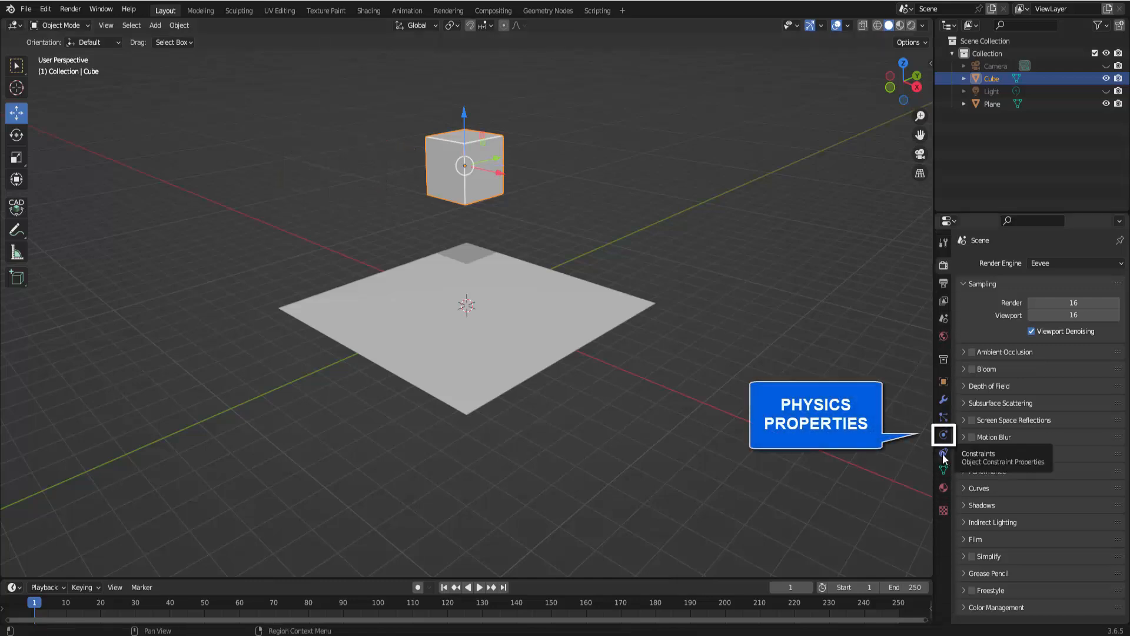
Add Rigid Body physics to the selected cube from the Physics properties
left_click(944, 435)
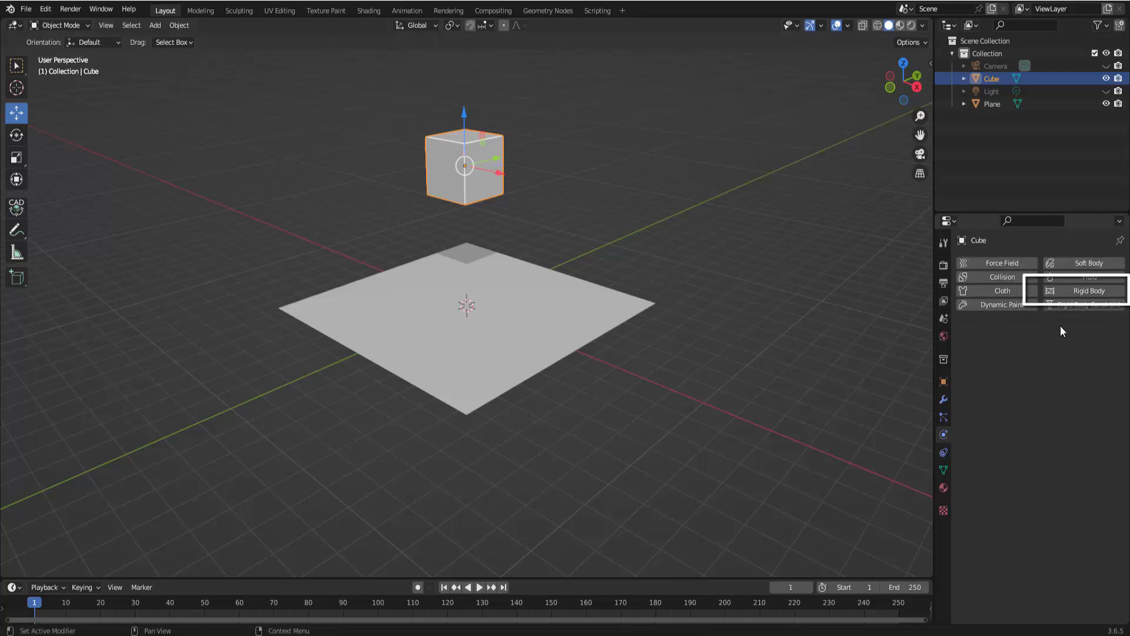
left_click(1081, 291)
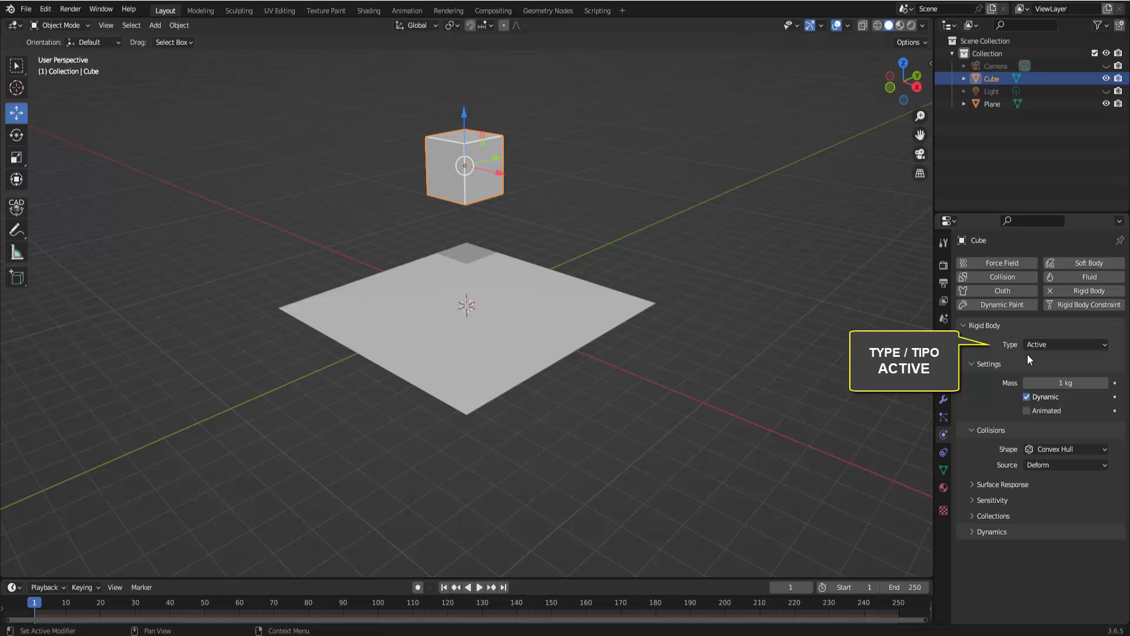
Enlarge the timeline area and play the simulation, then pause and rewind to the first frame
left_click_drag(550, 578, 556, 533)
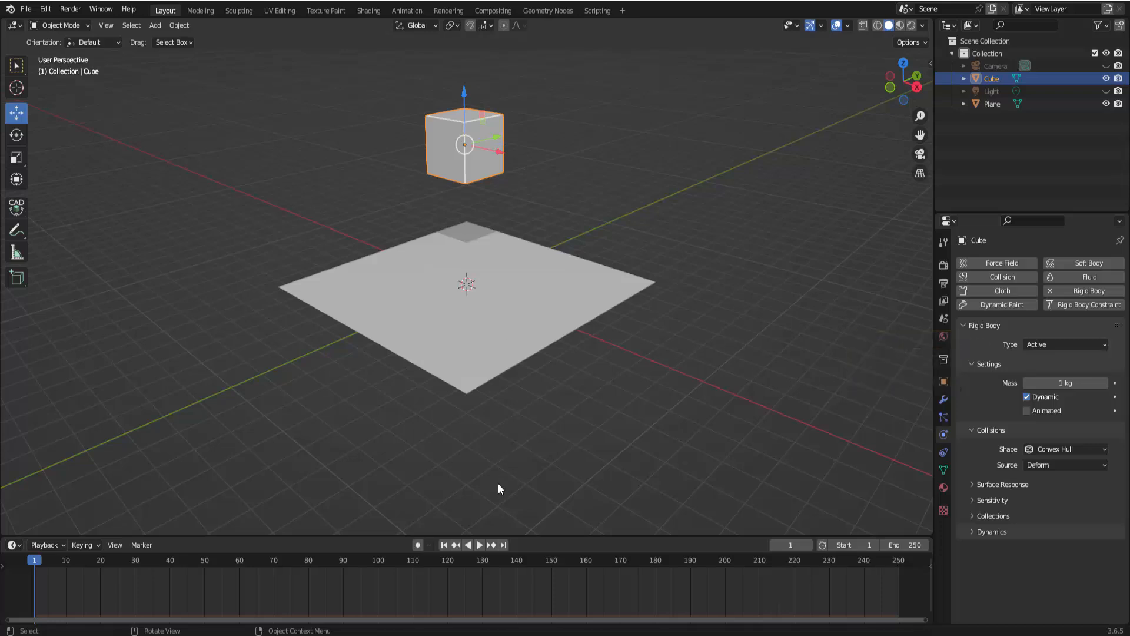
left_click(480, 545)
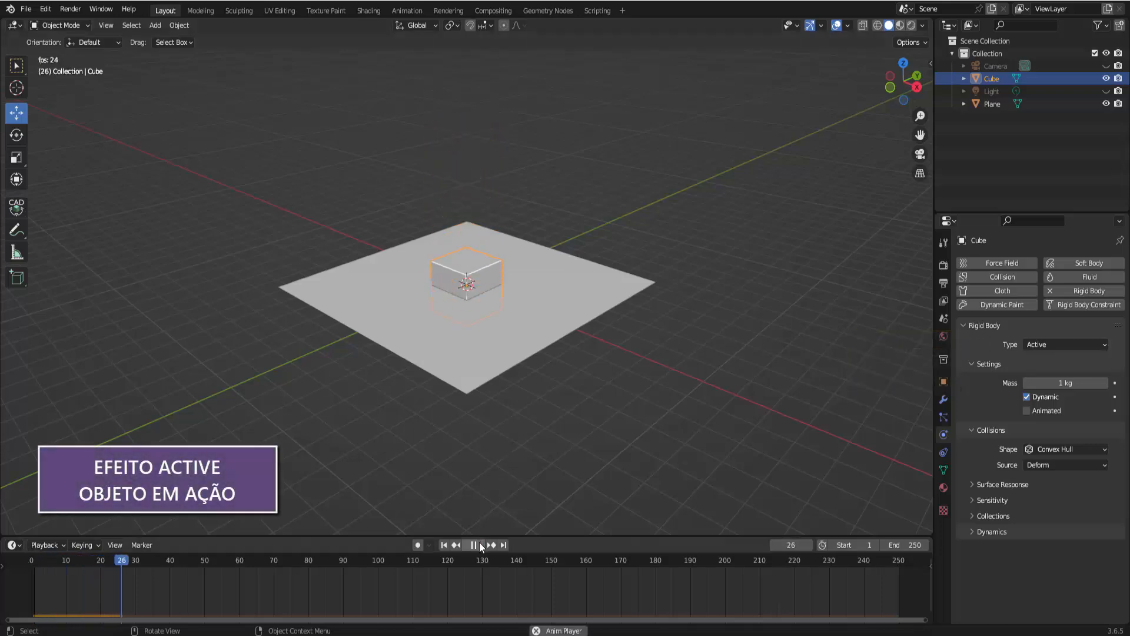
left_click(480, 545)
left_click(444, 545)
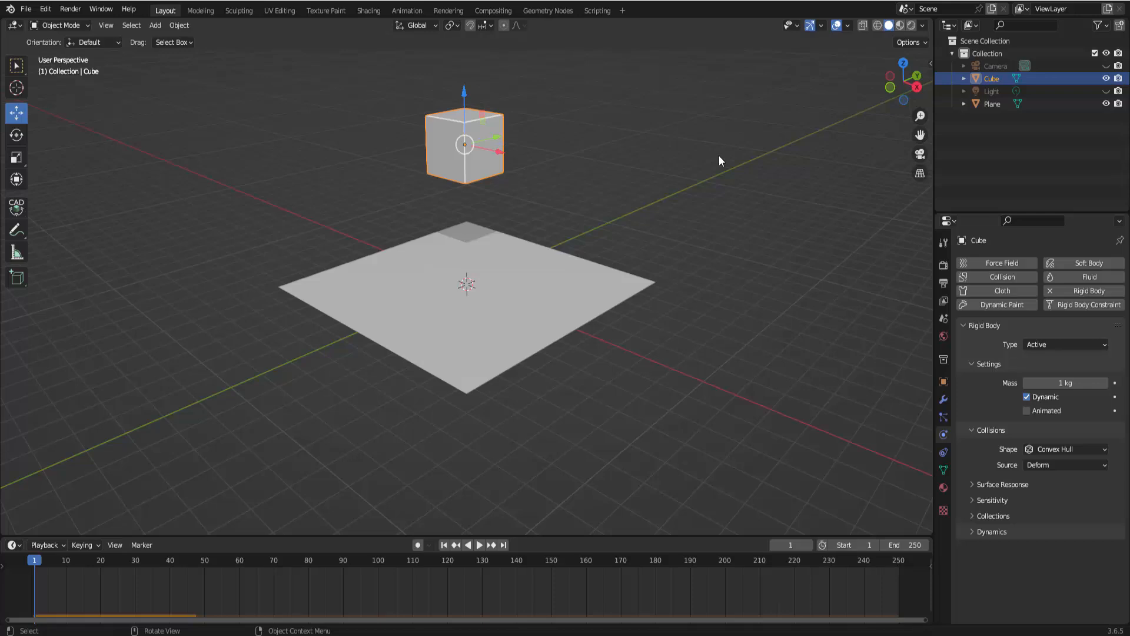
Select the plane, add Rigid Body physics to it, and play the simulation from the start
left_click(612, 283)
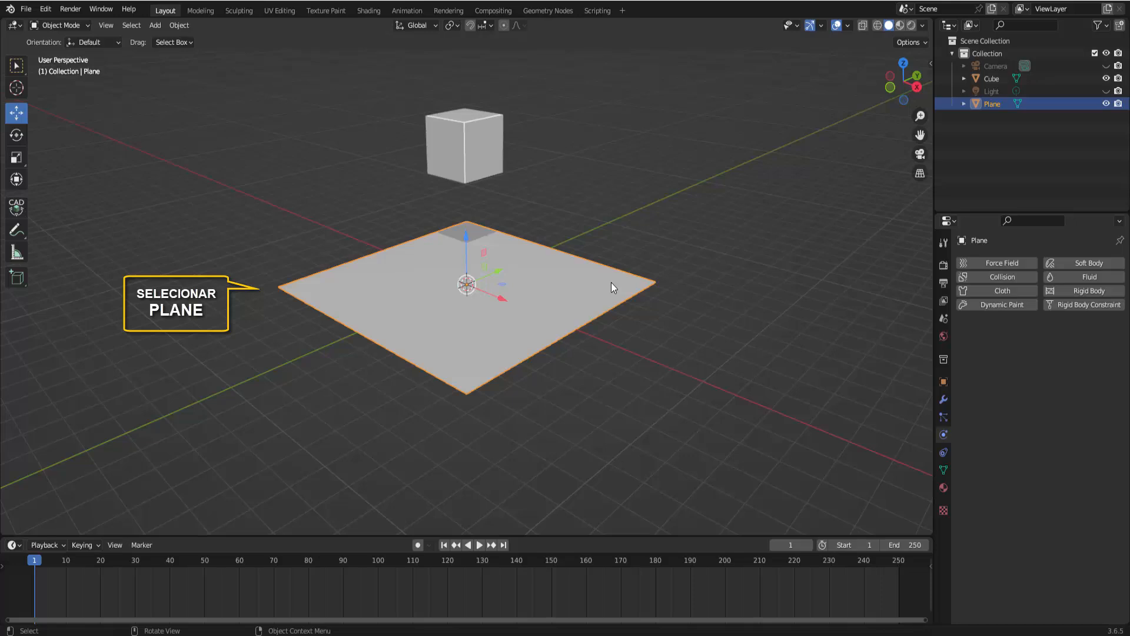
left_click(1088, 290)
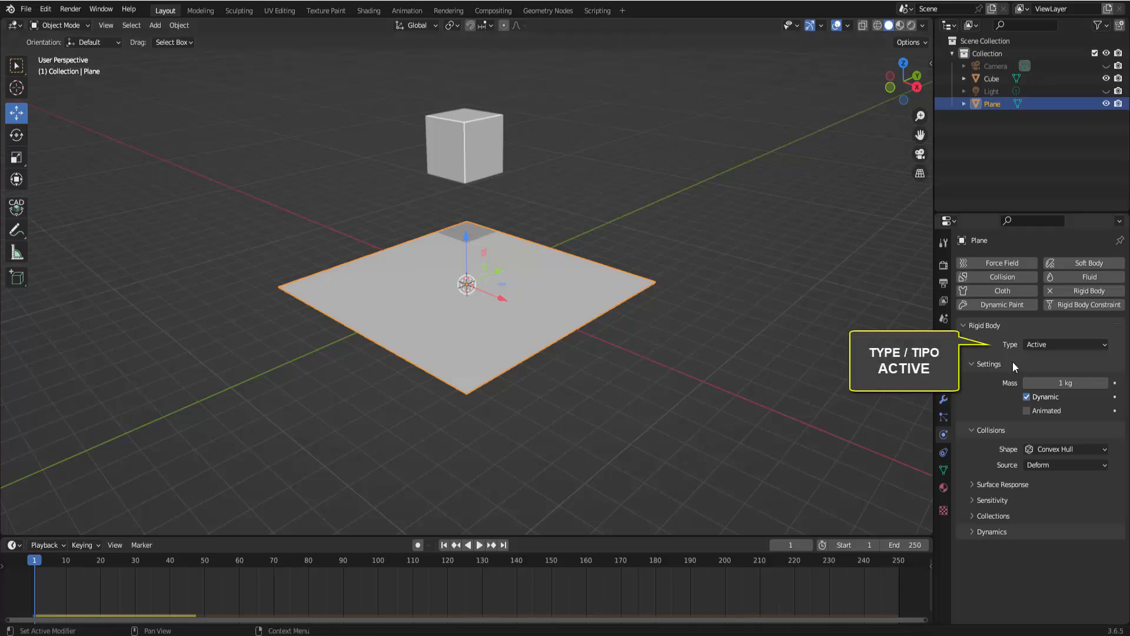
left_click(480, 545)
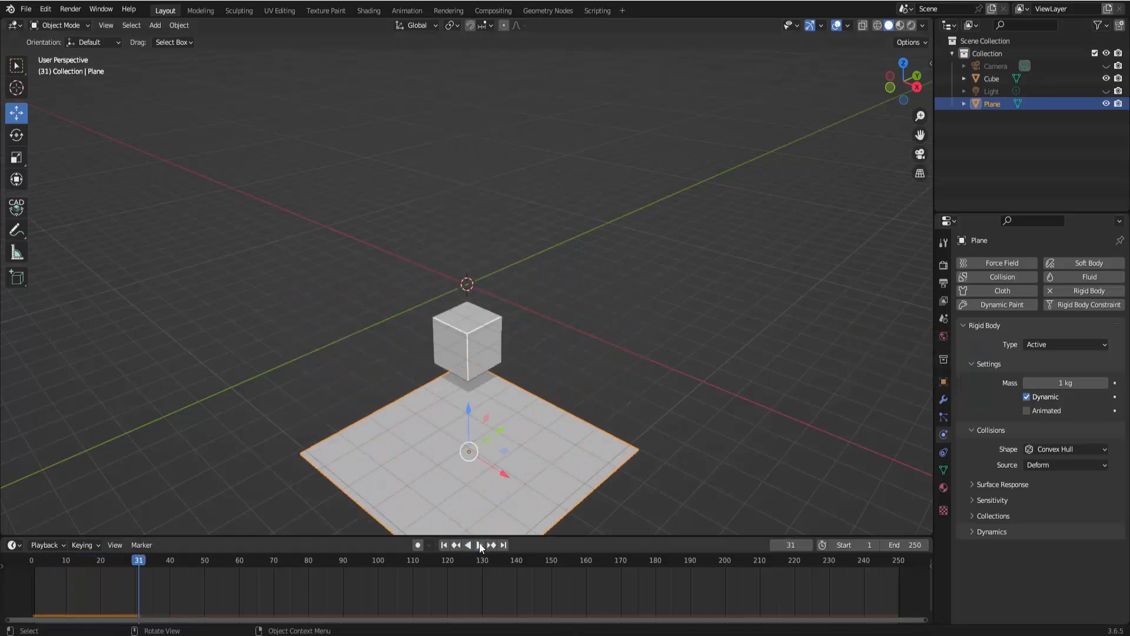
left_click(446, 545)
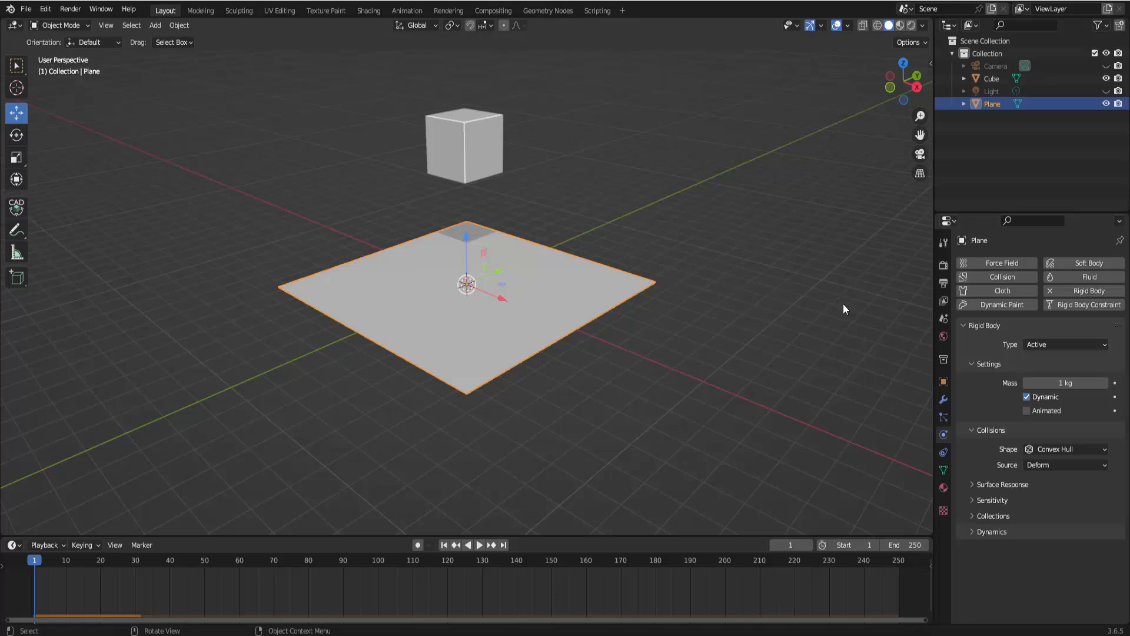
Set the plane's rigid body Type to Passive
left_click(1045, 347)
left_click(1041, 369)
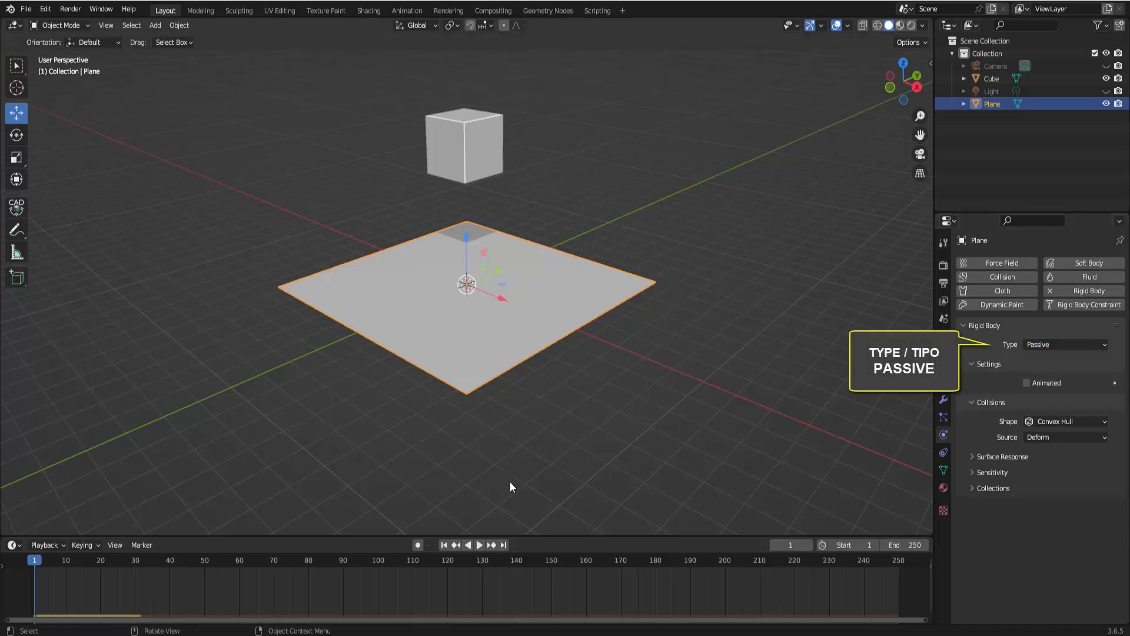
Play the simulation several times, pausing and rewinding to the first frame each time
left_click(478, 545)
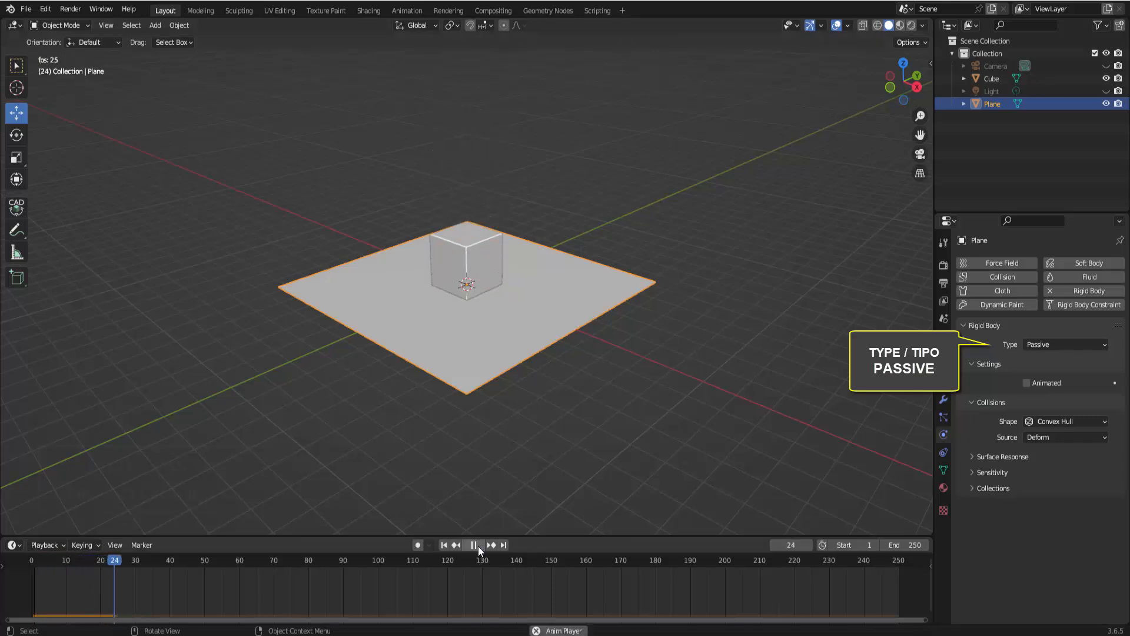
left_click(475, 546)
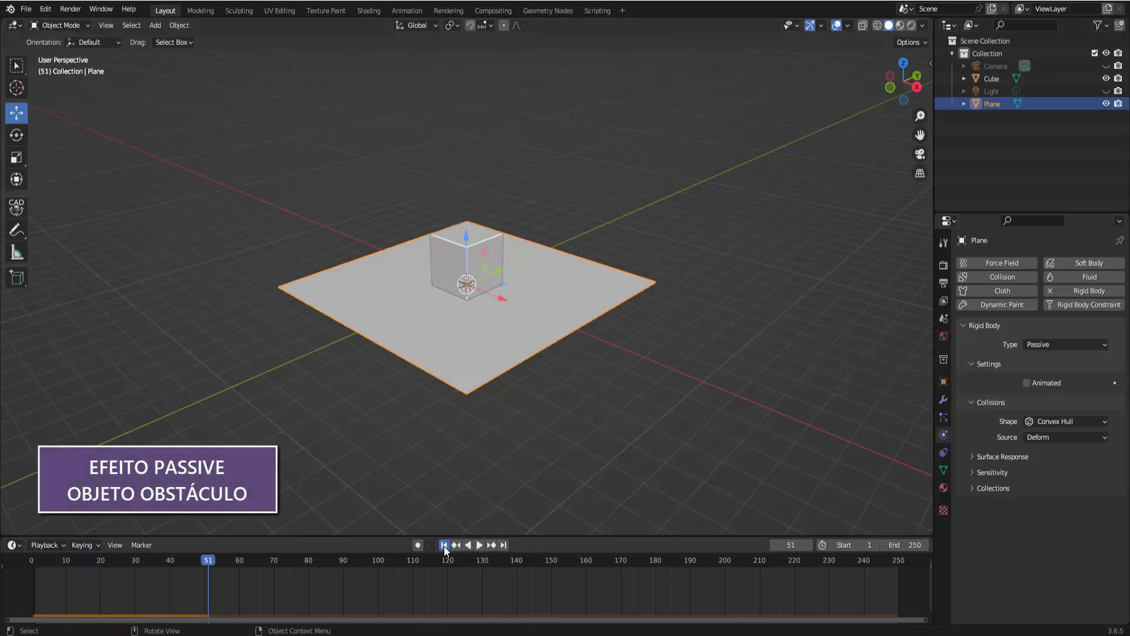
left_click(444, 545)
left_click(478, 545)
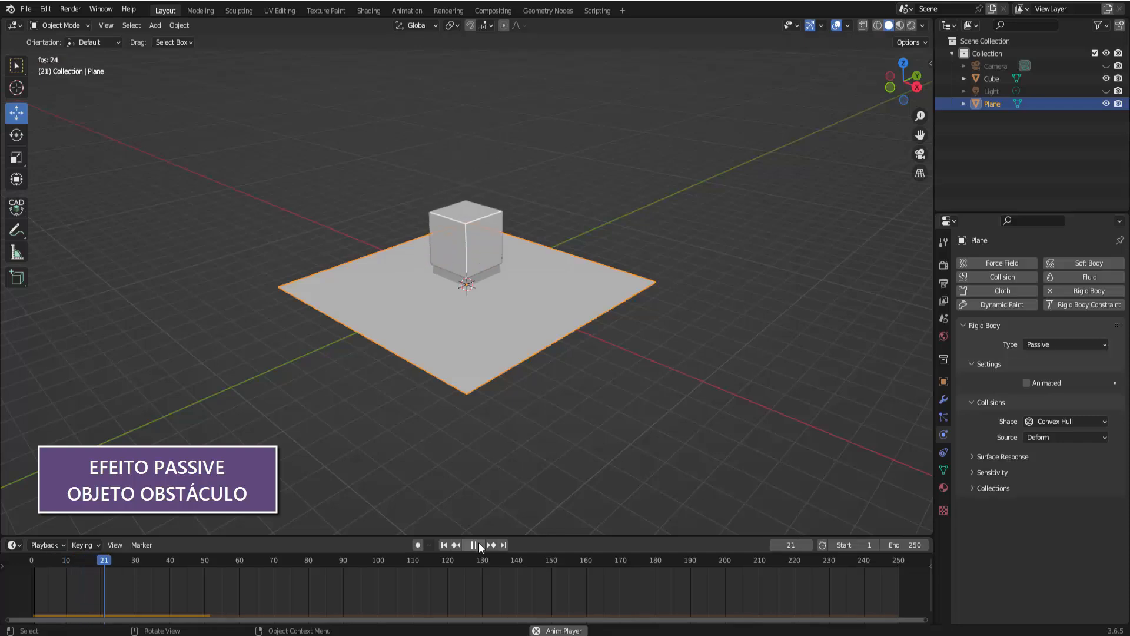
left_click(478, 544)
left_click(444, 545)
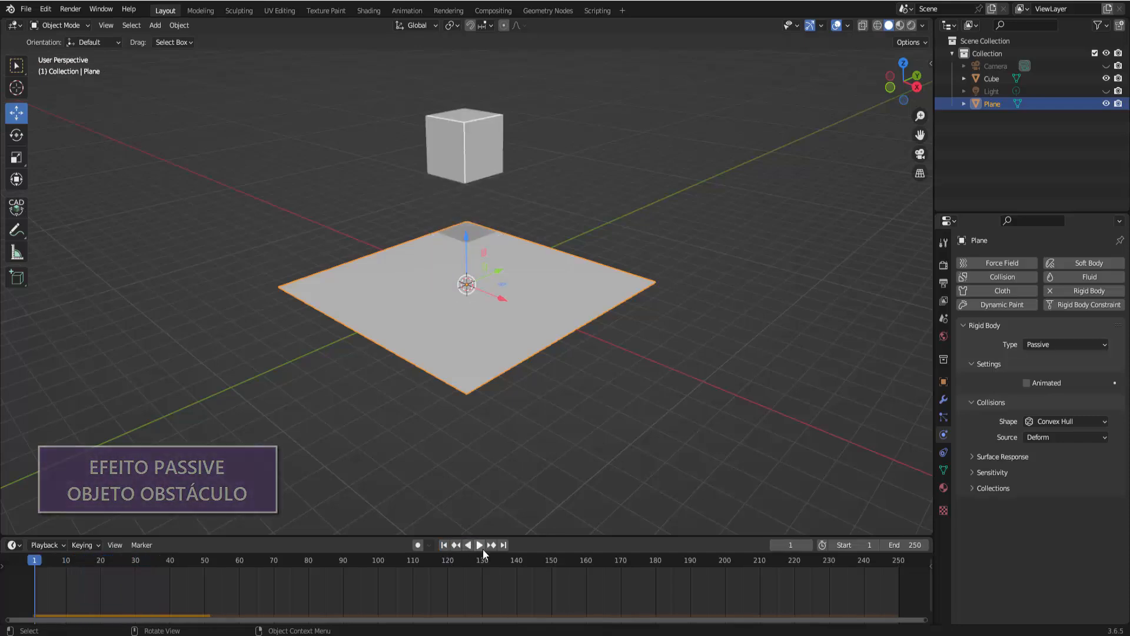
left_click(483, 549)
left_click(483, 549)
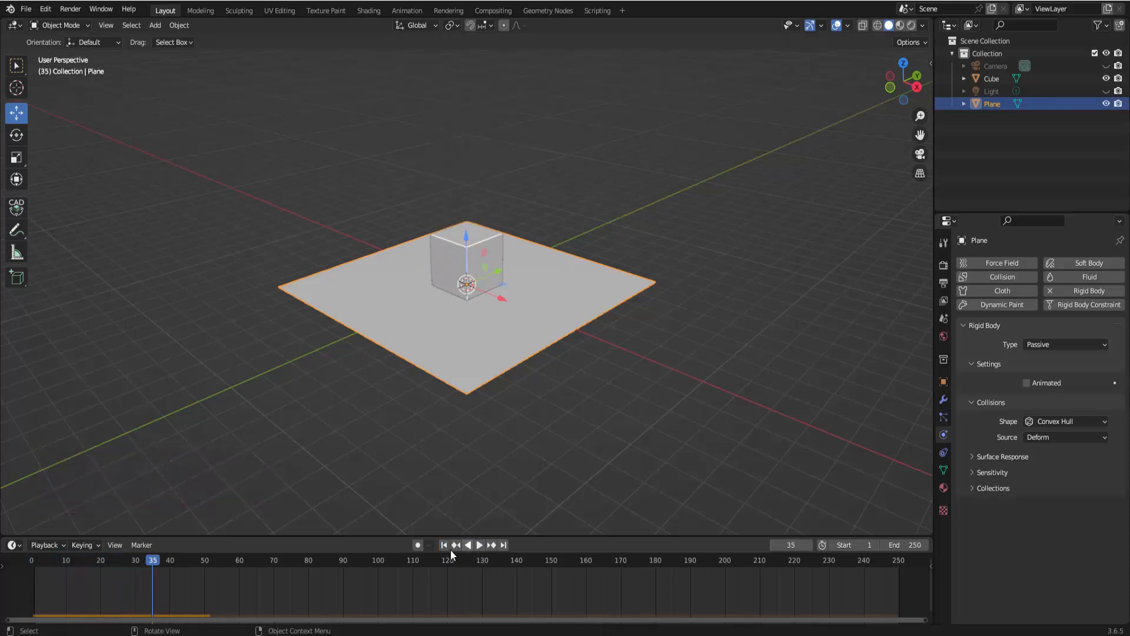
left_click(444, 545)
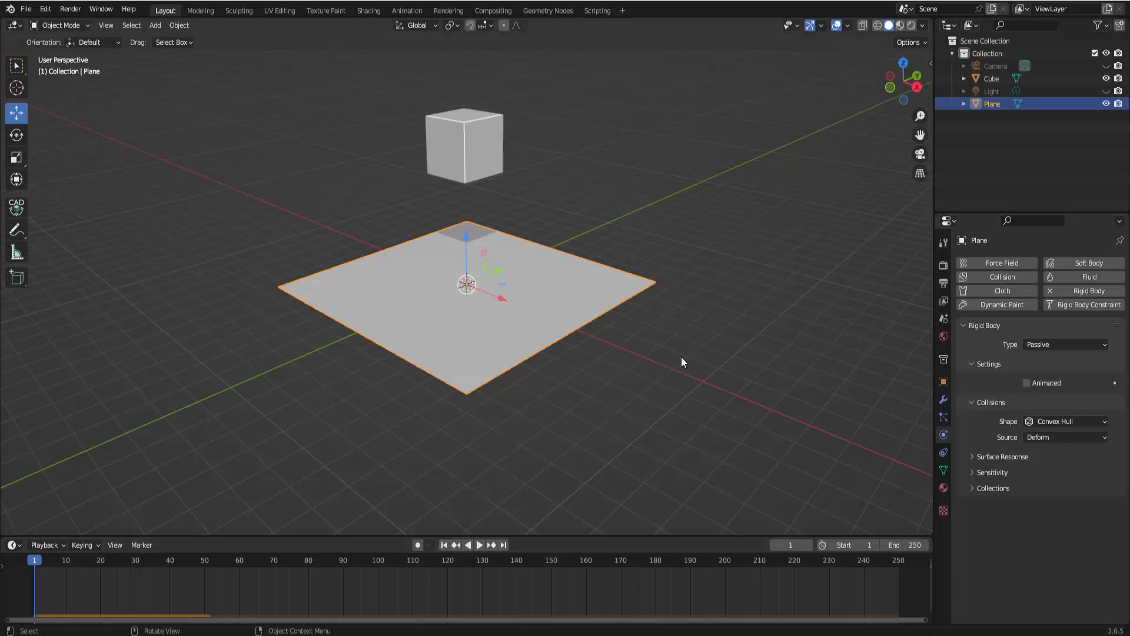
Tilt the plane by rotating it about 14 degrees around the global Y axis
key("r")
key("y")
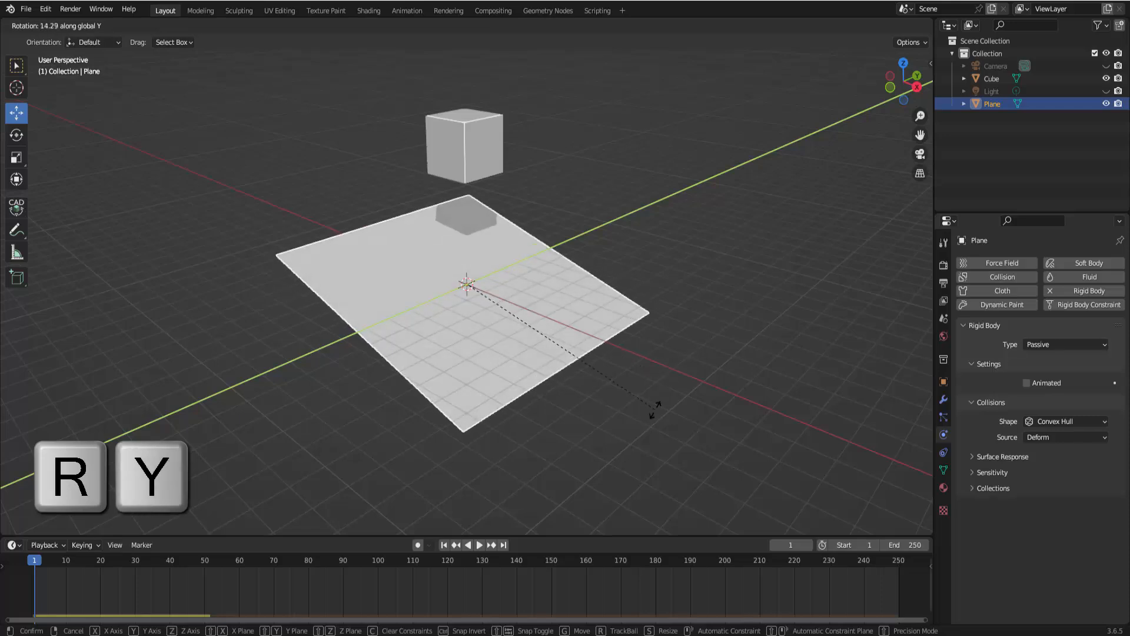
left_click(655, 408)
Play the tilted-plane simulation, stop it, and expand the plane's Surface Response settings
left_click(480, 546)
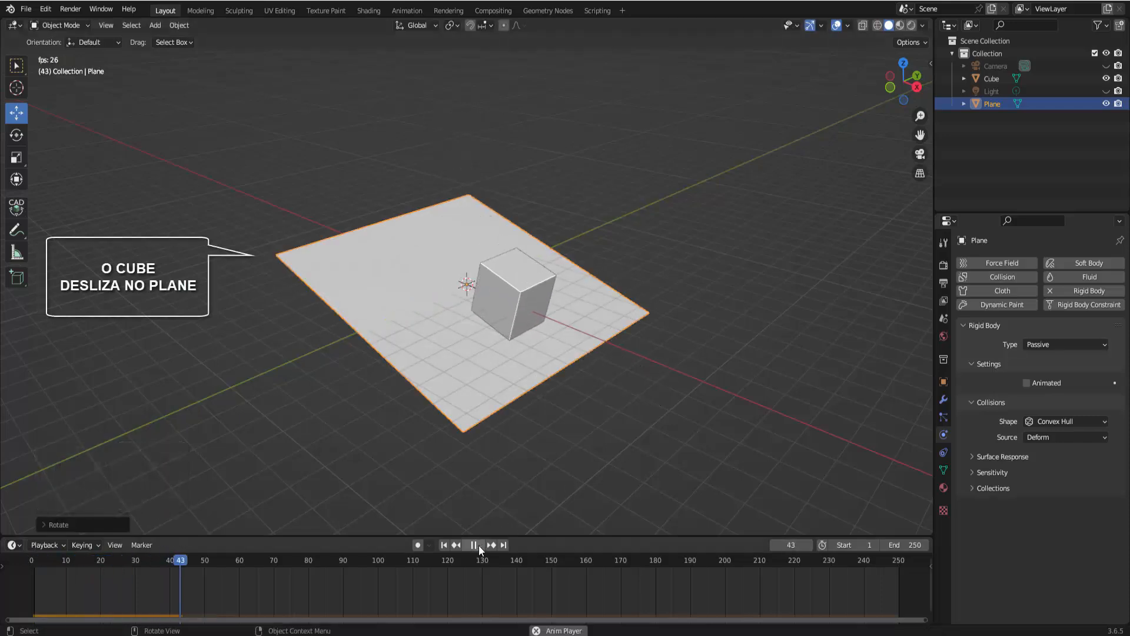
key("Escape")
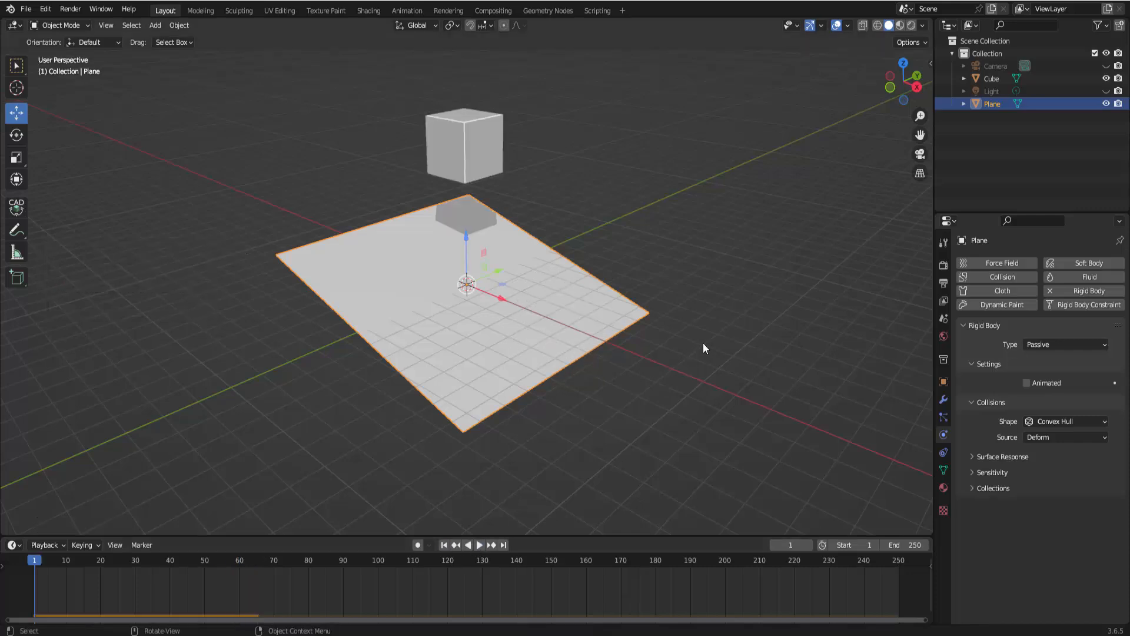
middle_click_drag(704, 340, 710, 328)
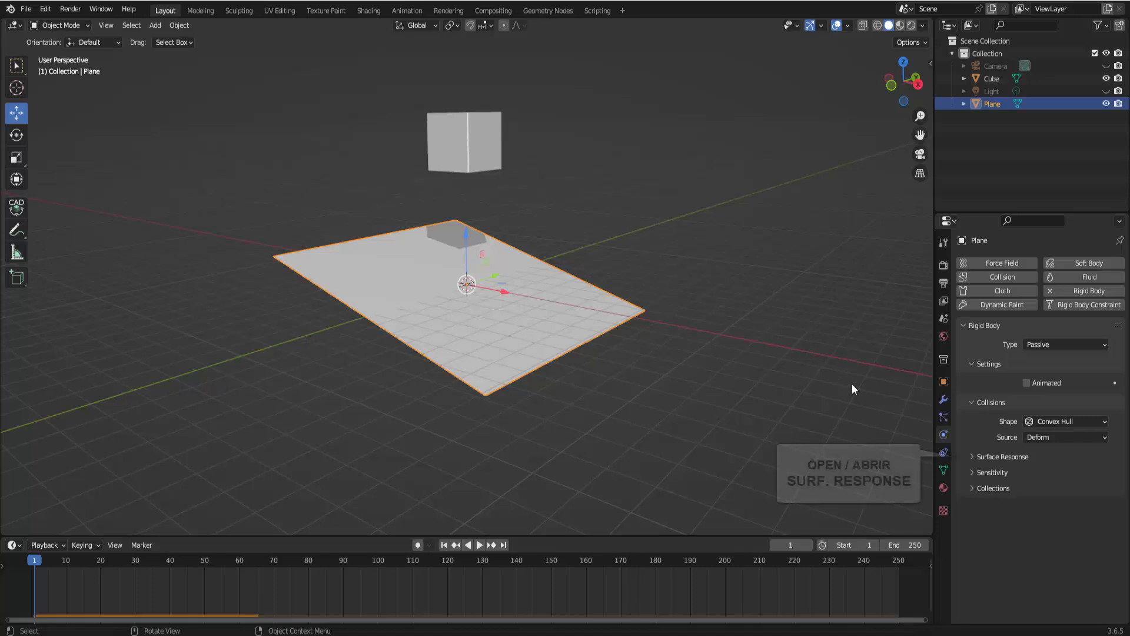
left_click(976, 456)
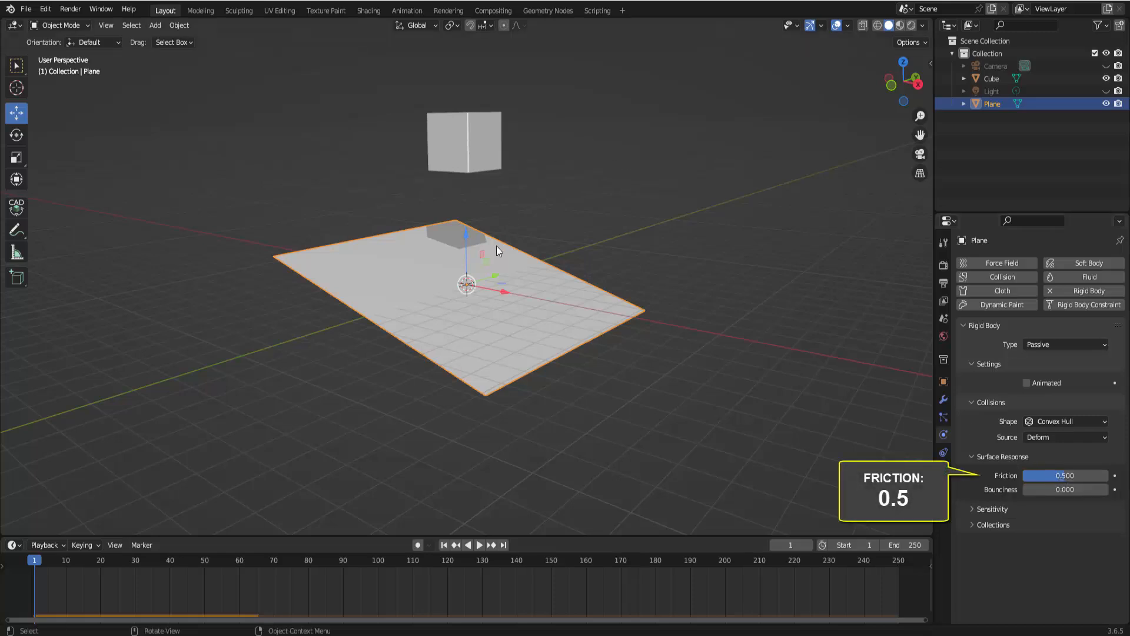
Select the cube and replay the simulation, rewinding to the first frame between runs
left_click(489, 136)
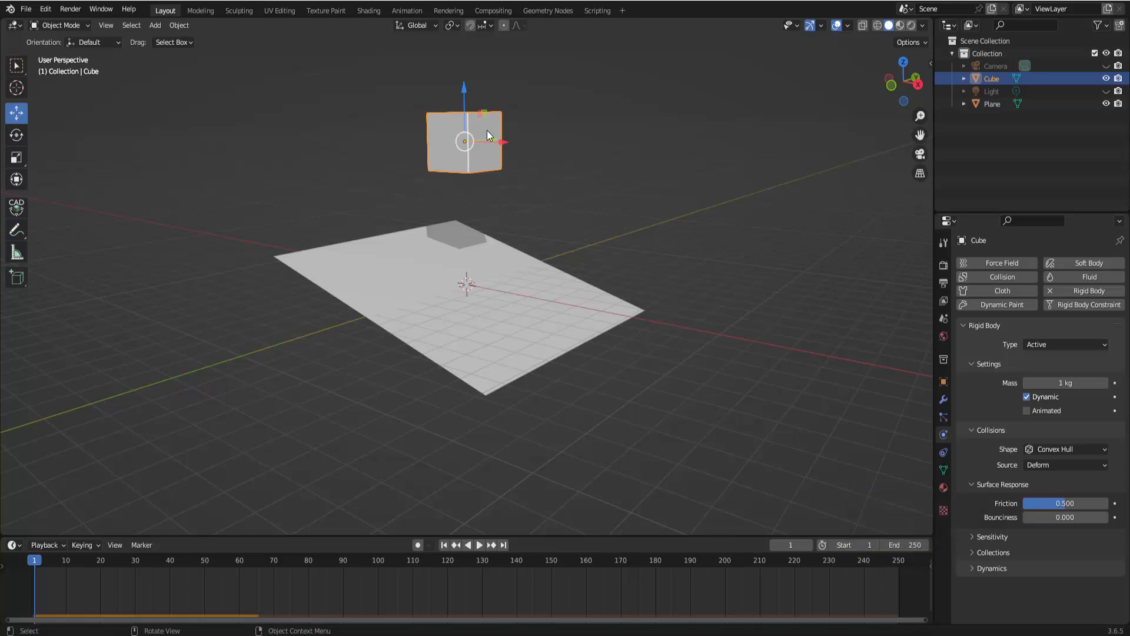
left_click(480, 545)
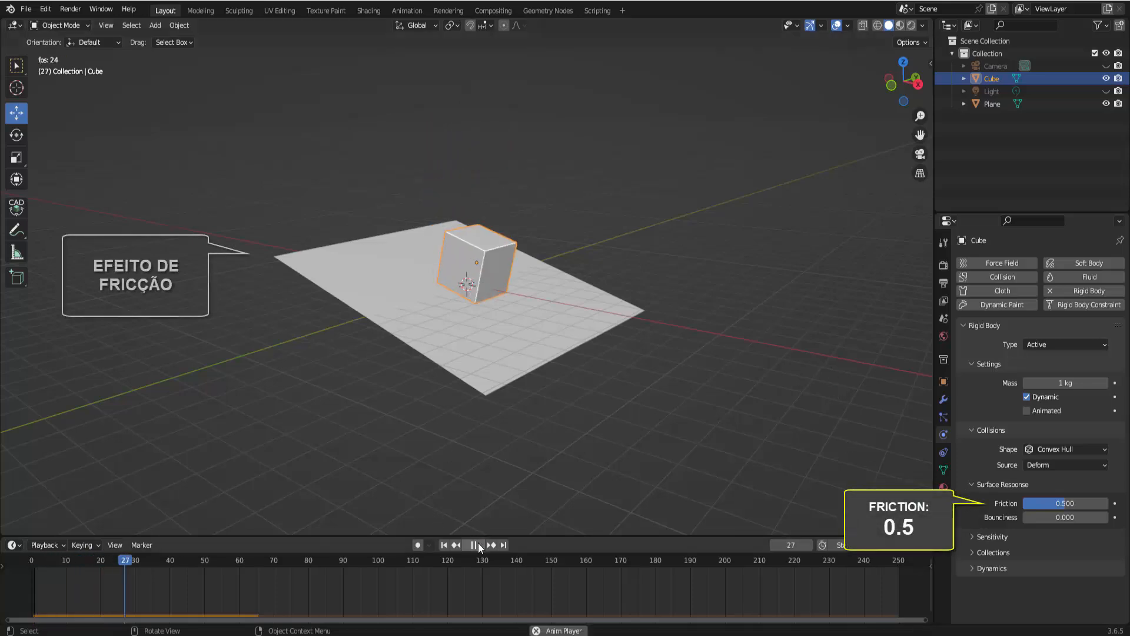
left_click(474, 545)
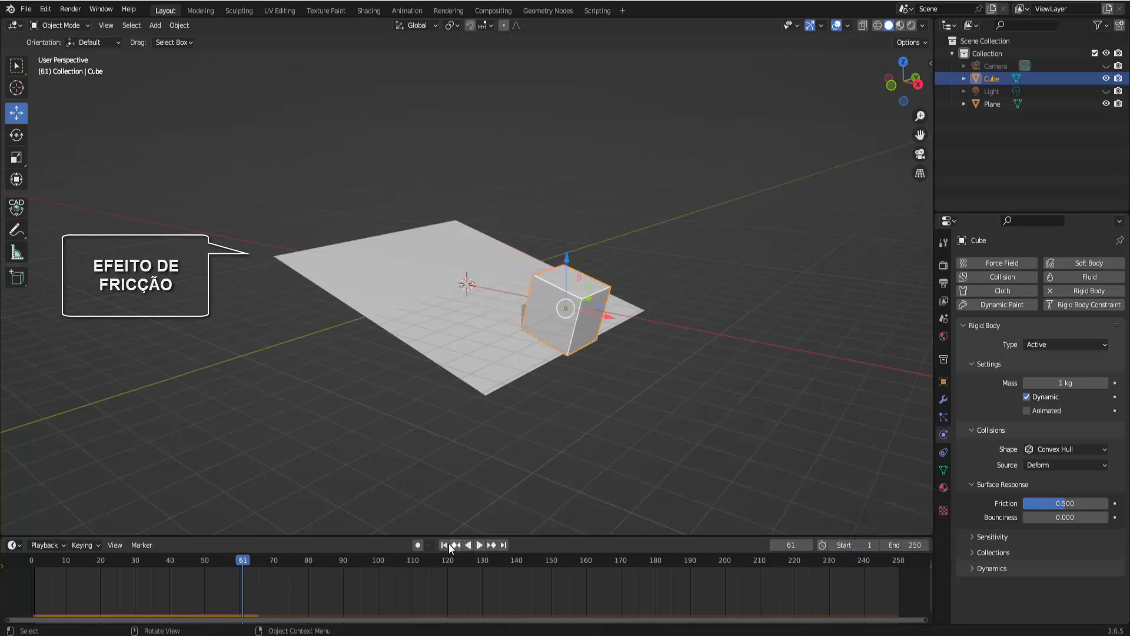
key("shift+Left")
left_click(479, 545)
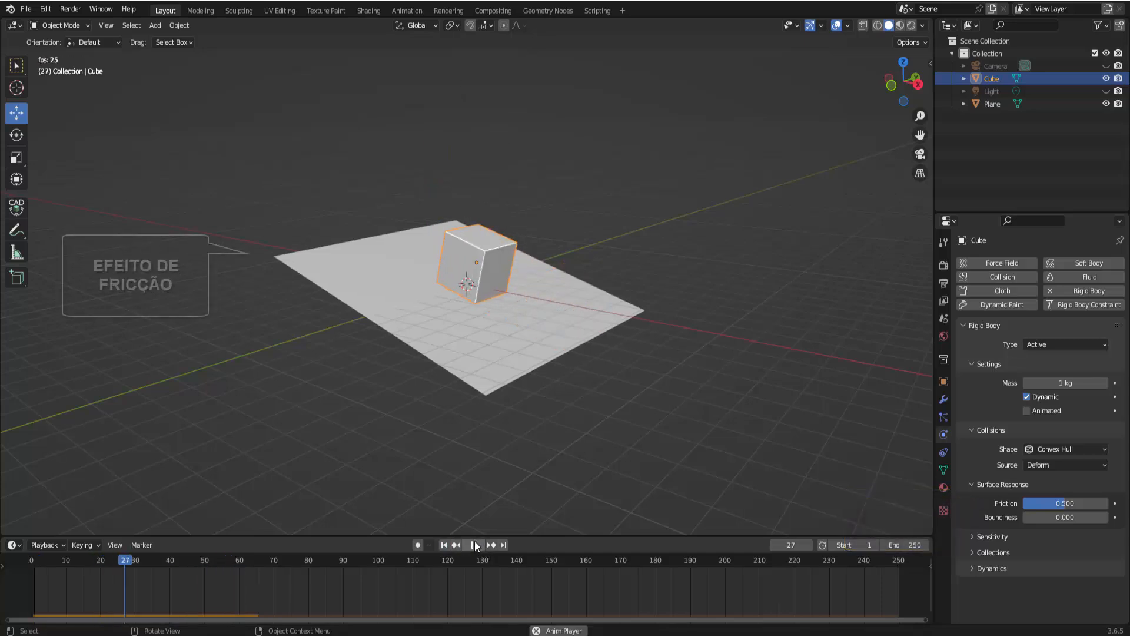
left_click(477, 544)
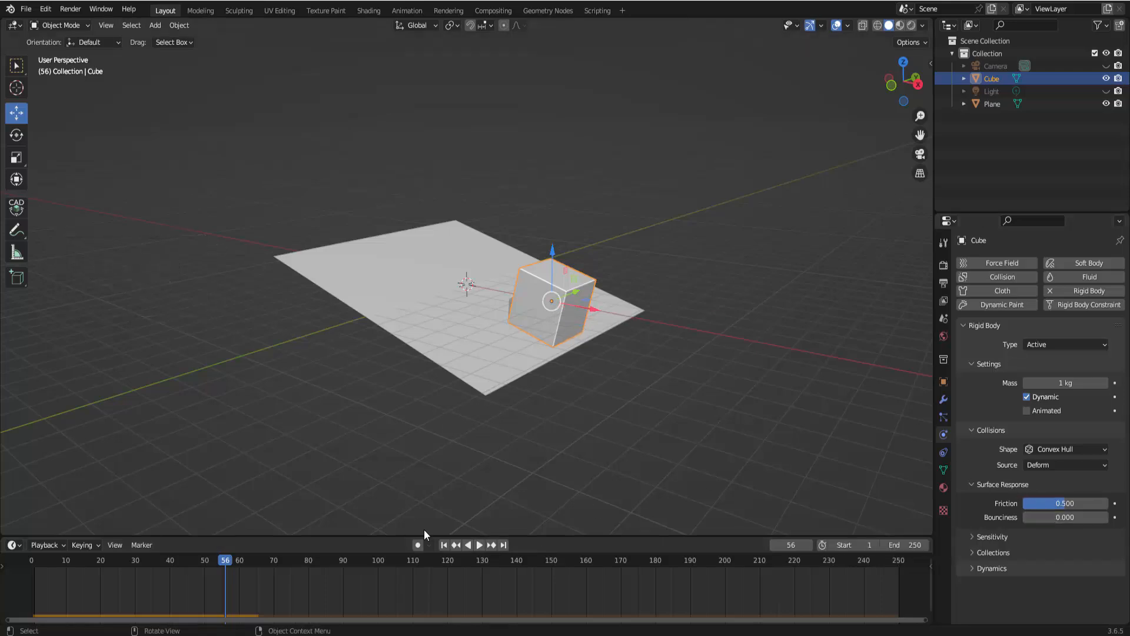
left_click(445, 545)
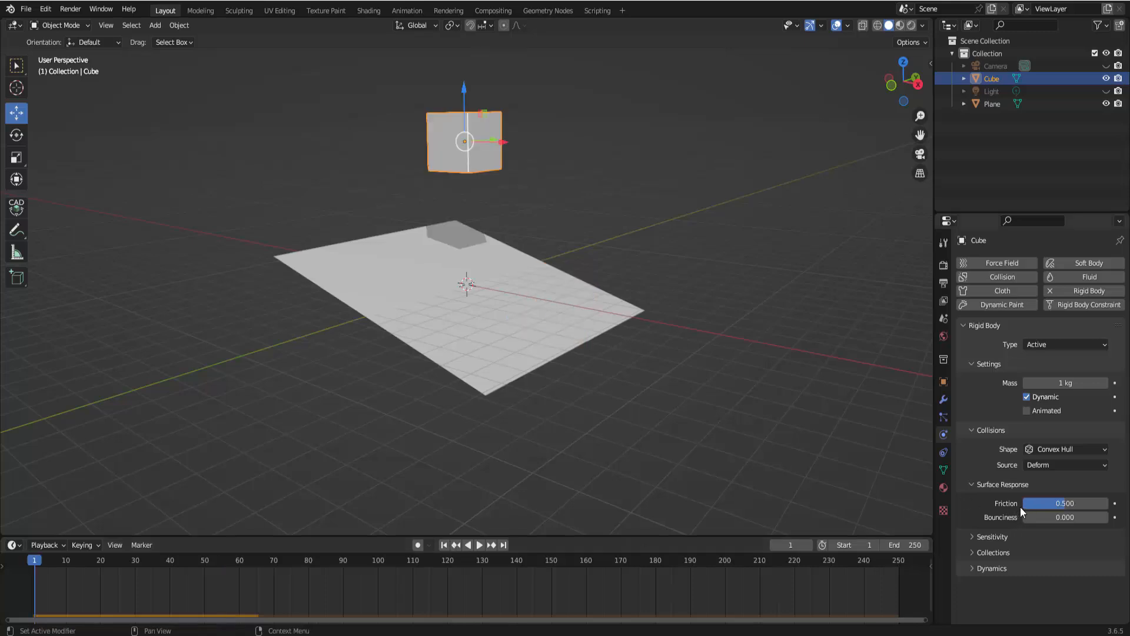
Set the cube's Friction to 1.000 and play the simulation from the start
left_click_drag(1022, 508, 1031, 507)
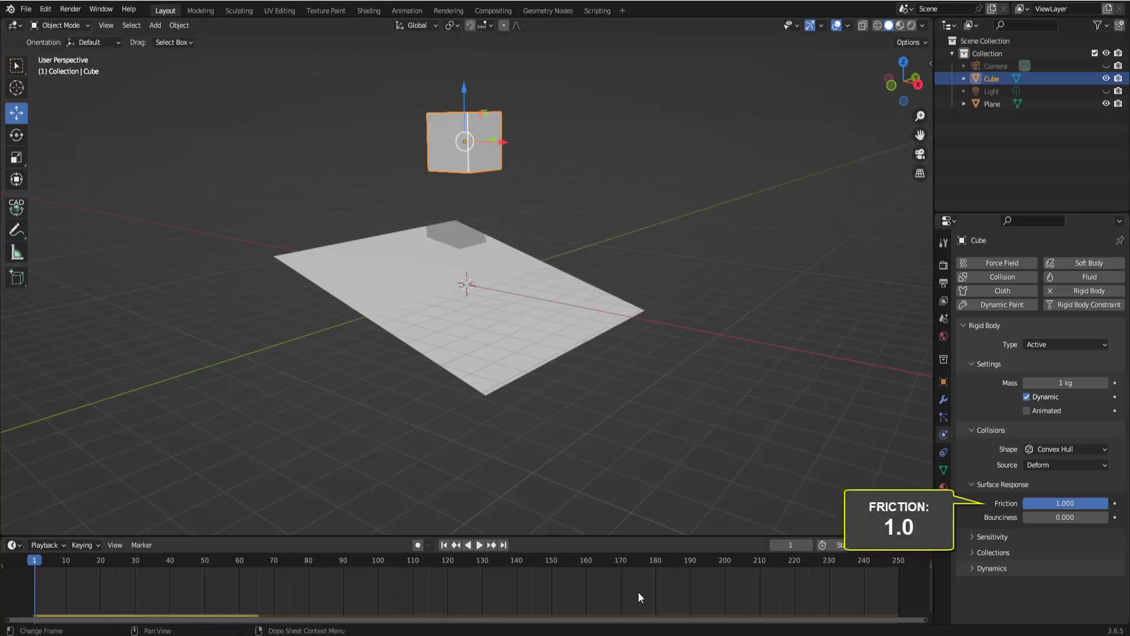
left_click(480, 545)
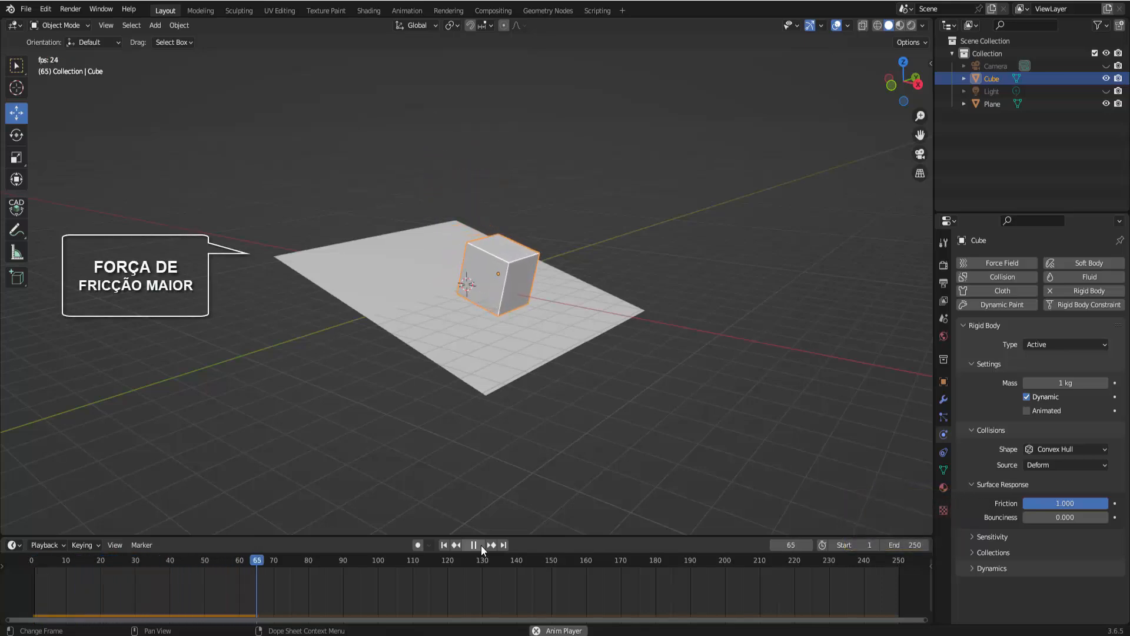
left_click(478, 545)
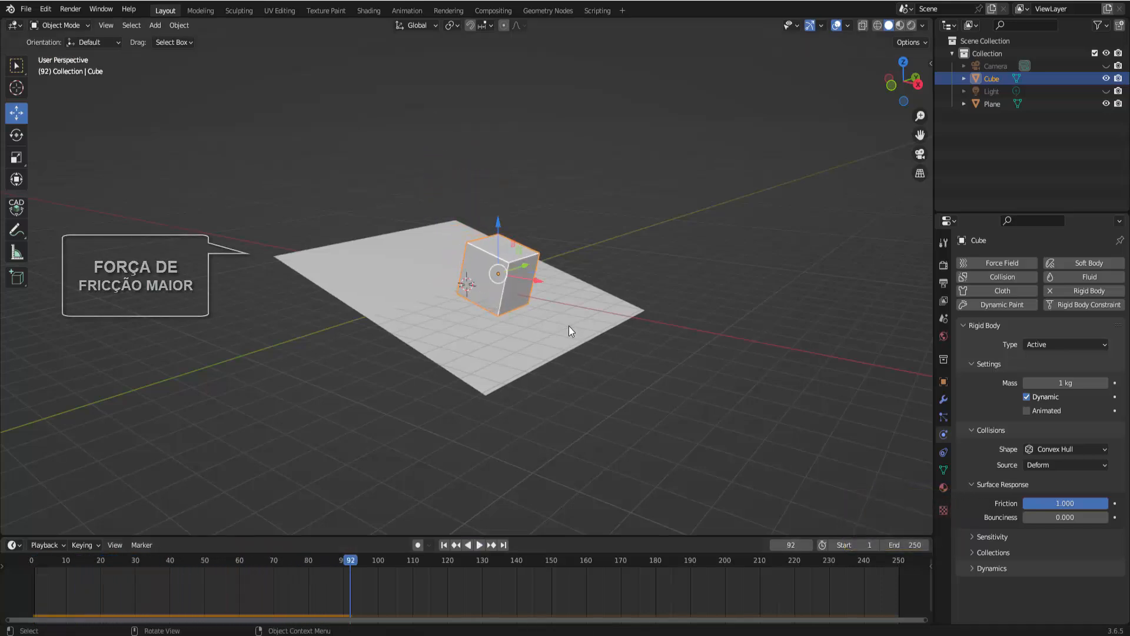
left_click(444, 545)
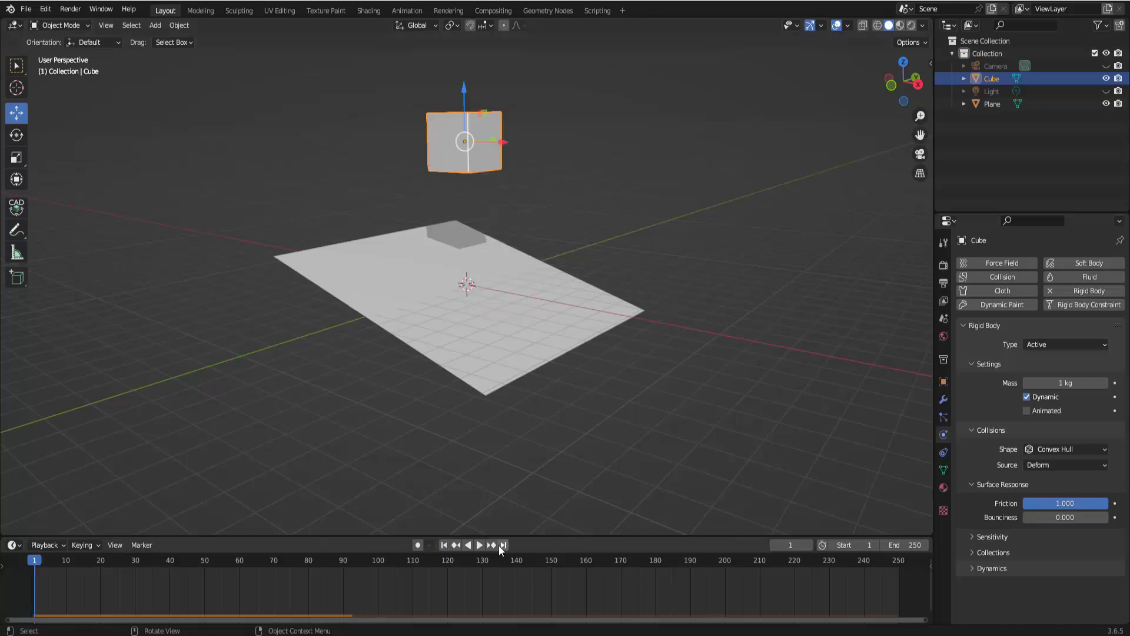
Replay the simulation, then set the cube's Friction to 0.000 and rewind to the first frame
left_click(478, 546)
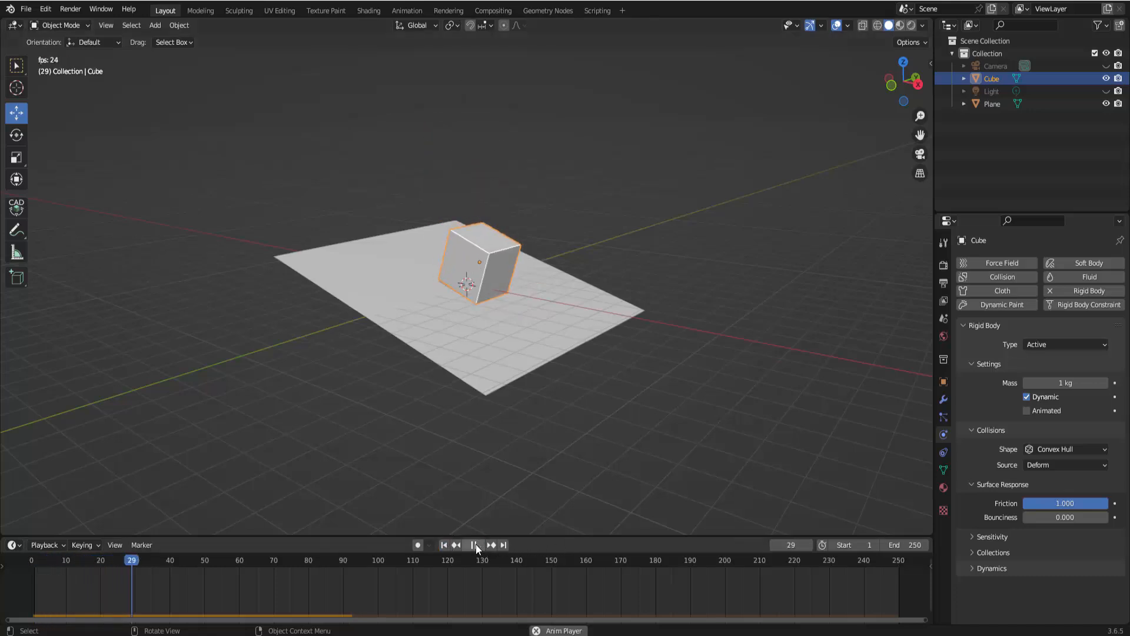
left_click(475, 545)
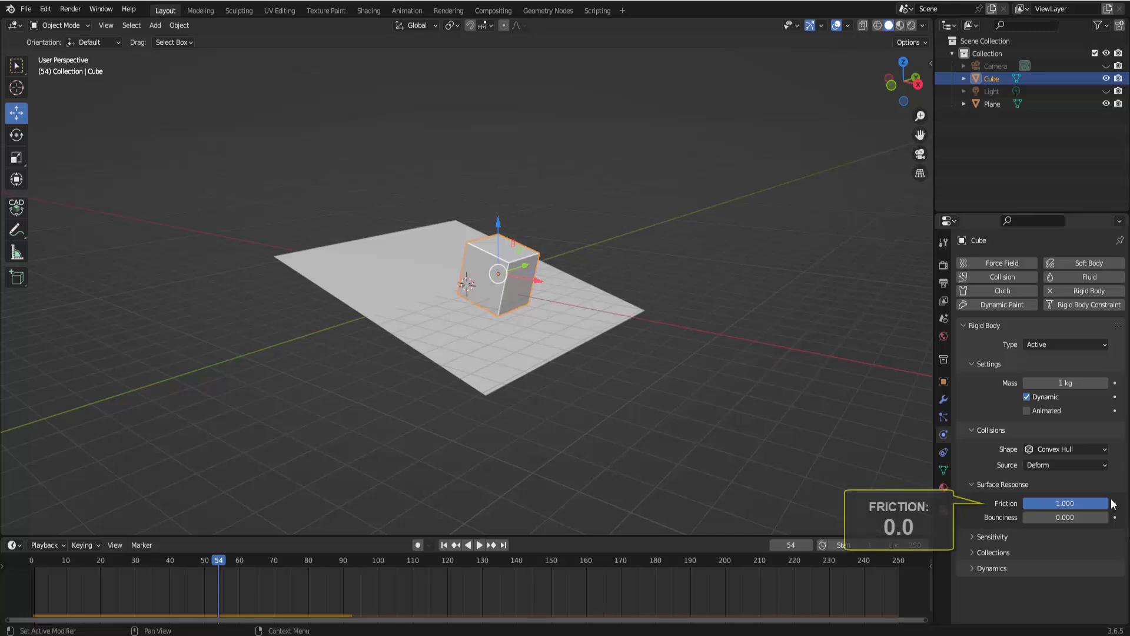
left_click_drag(1089, 504, 1025, 503)
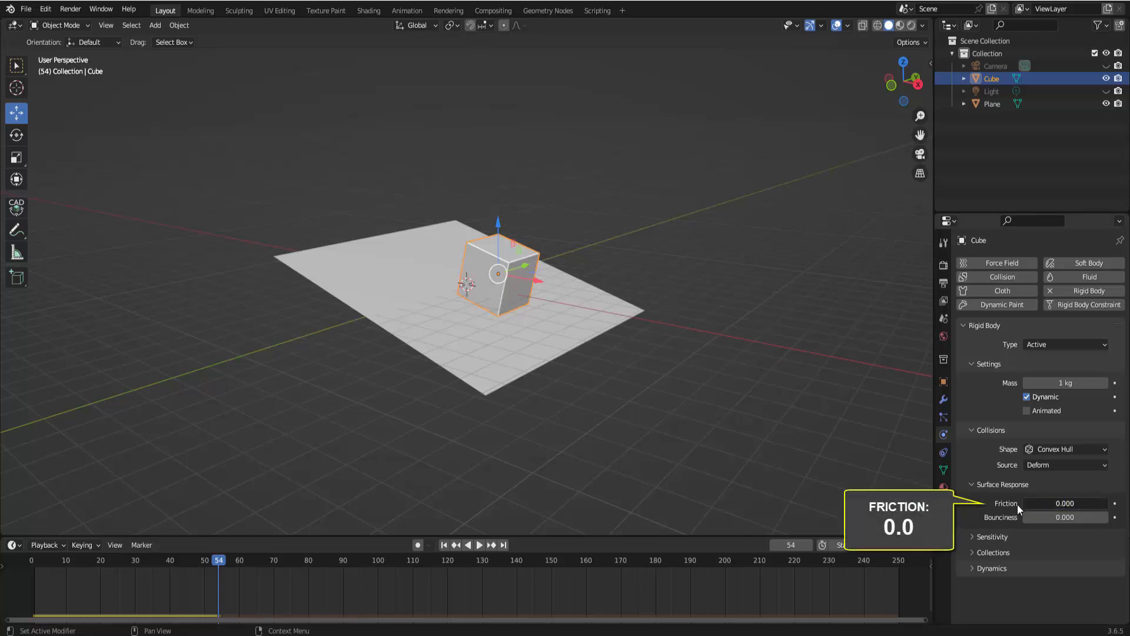
left_click(444, 545)
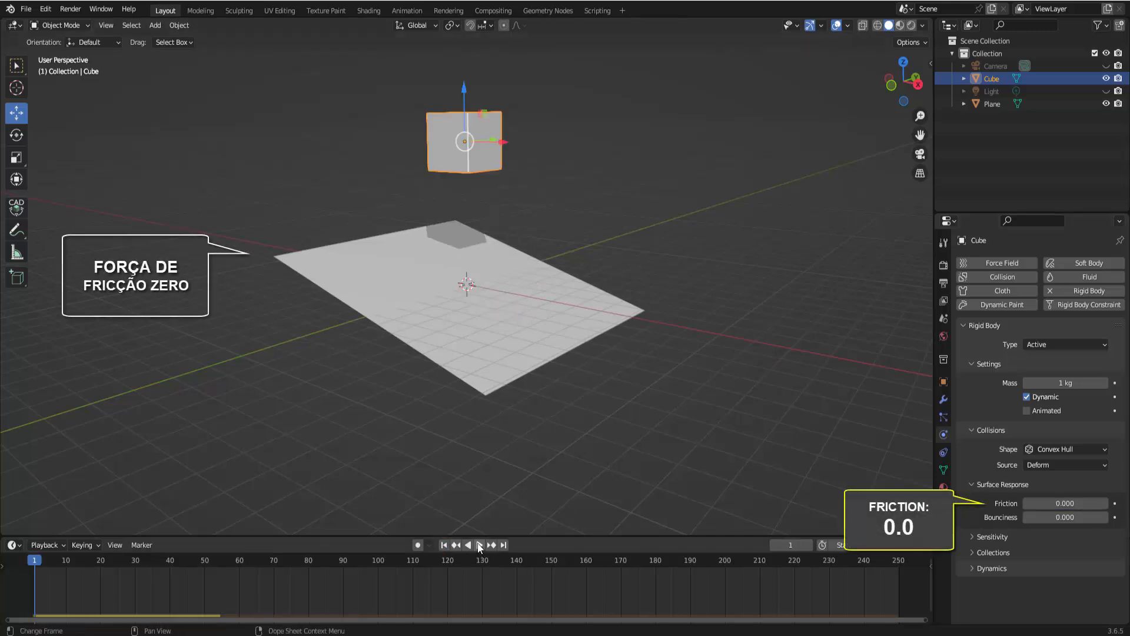
Replay the zero-friction simulation several times, pausing and rewinding to the first frame between runs
left_click(478, 545)
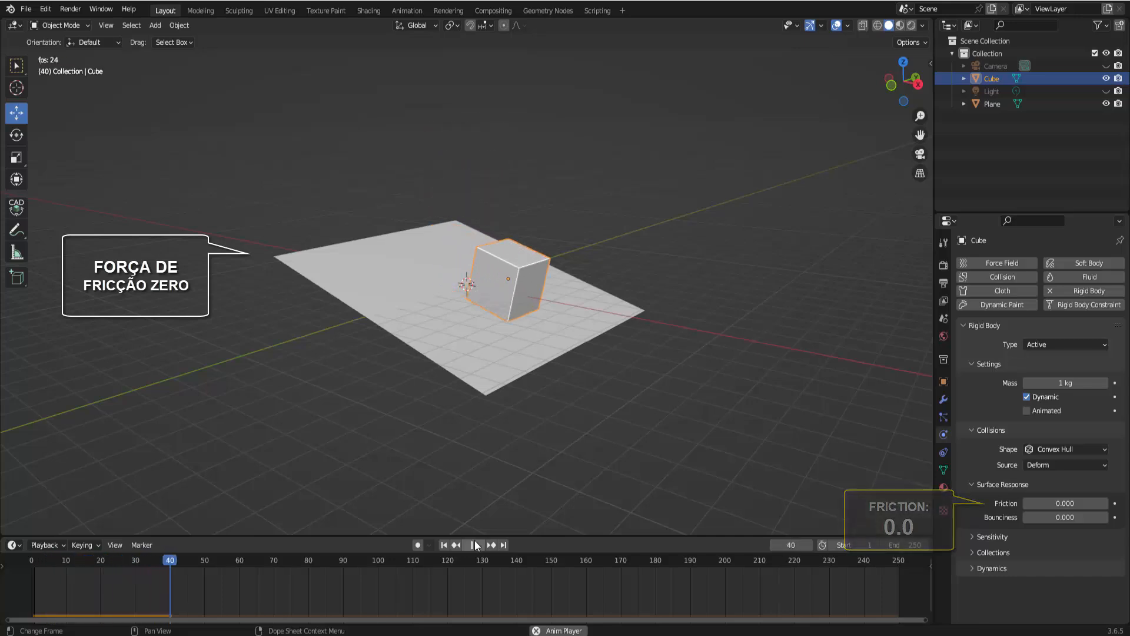
left_click(474, 544)
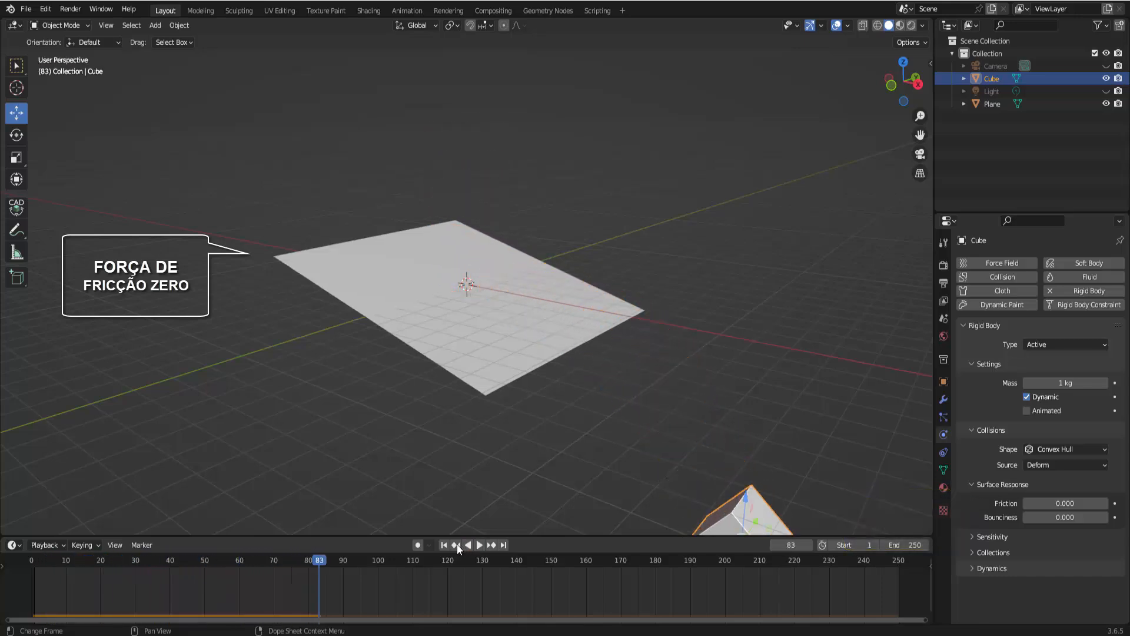
left_click(443, 545)
left_click(480, 544)
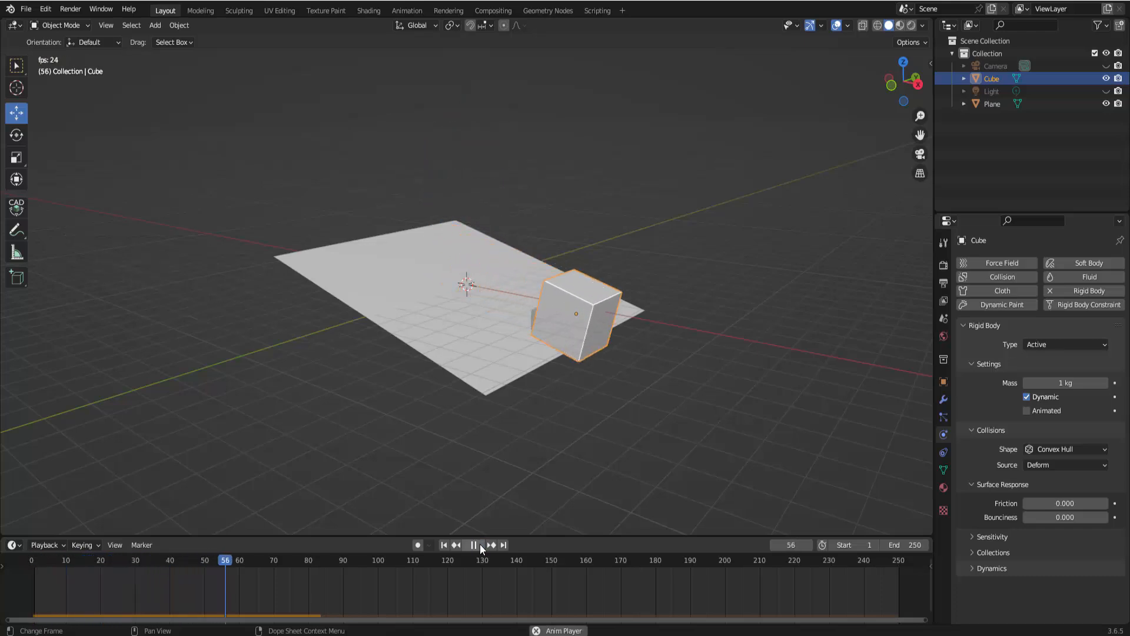
left_click(480, 544)
left_click(444, 545)
left_click(480, 544)
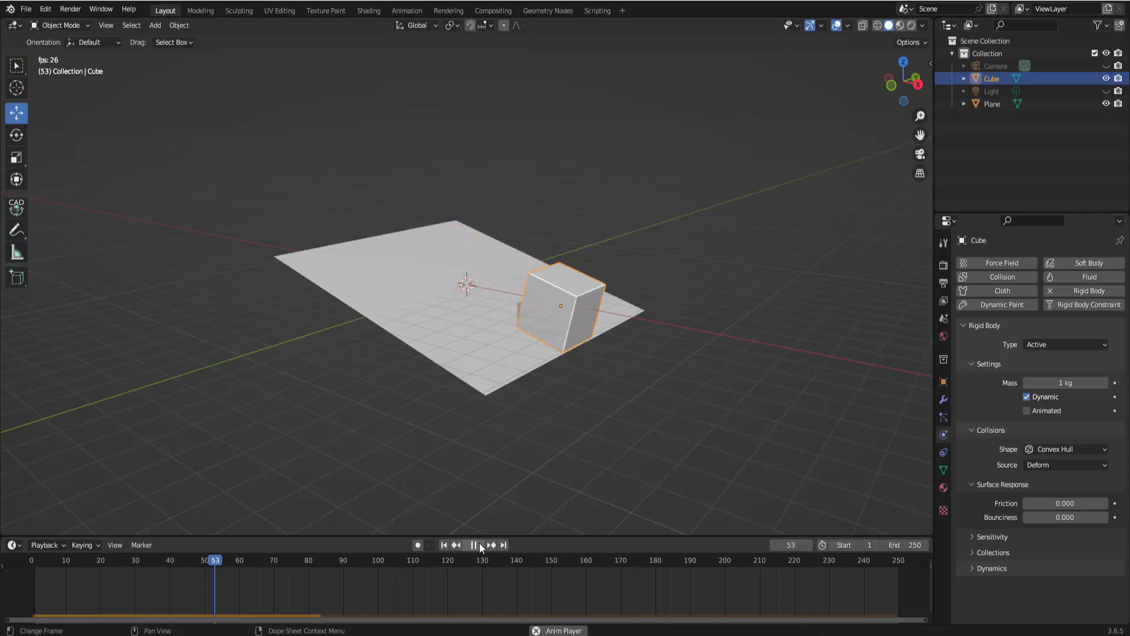
left_click(479, 545)
left_click(444, 546)
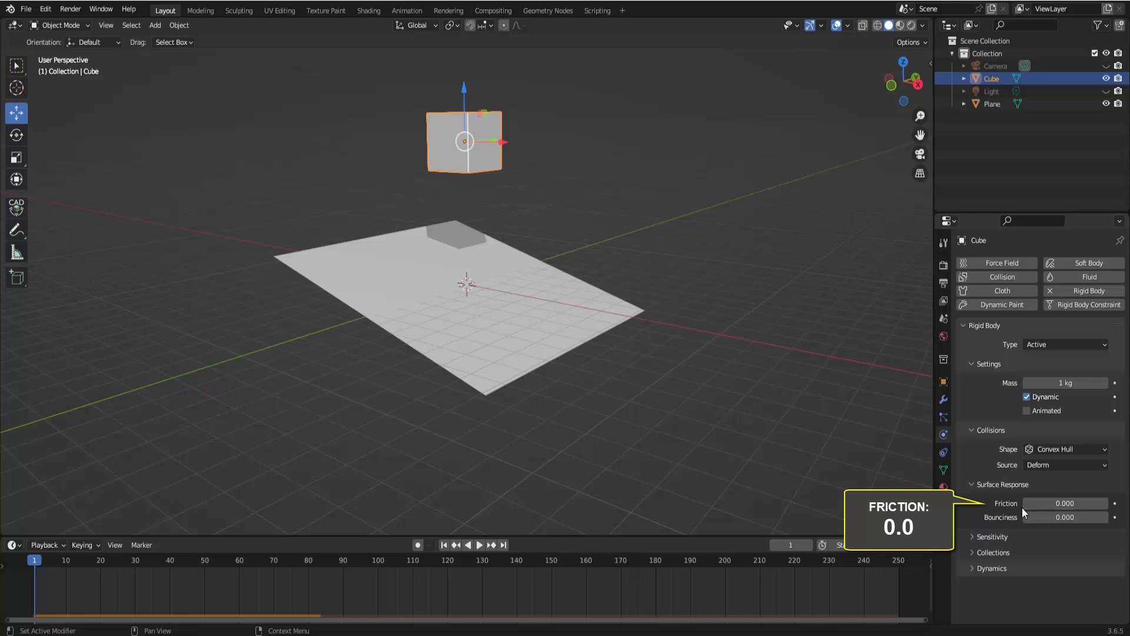
left_click(478, 545)
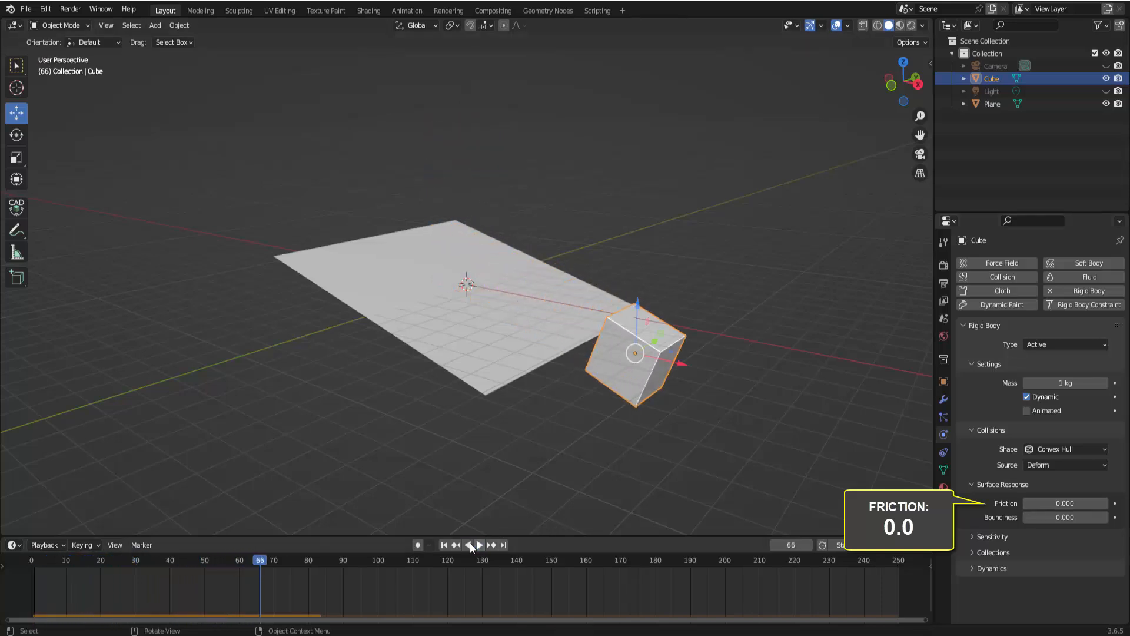
Stop playback, set the cube's Friction to 1.000, then play the simulation and rewind to the first frame
key("Escape")
left_click_drag(1060, 504, 1125, 504)
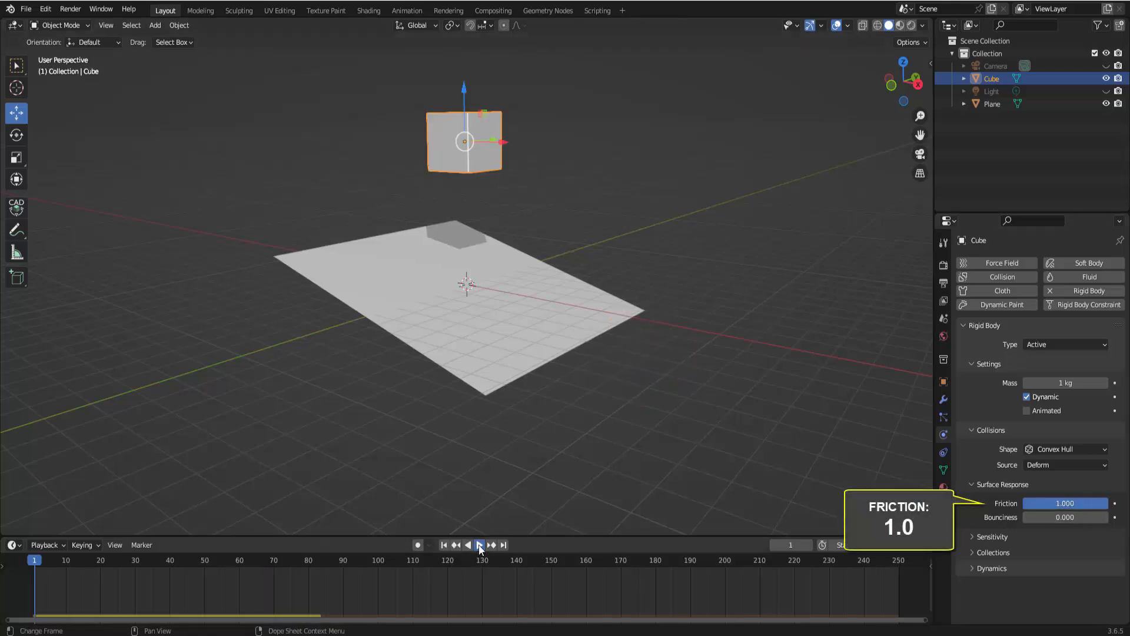
left_click(480, 545)
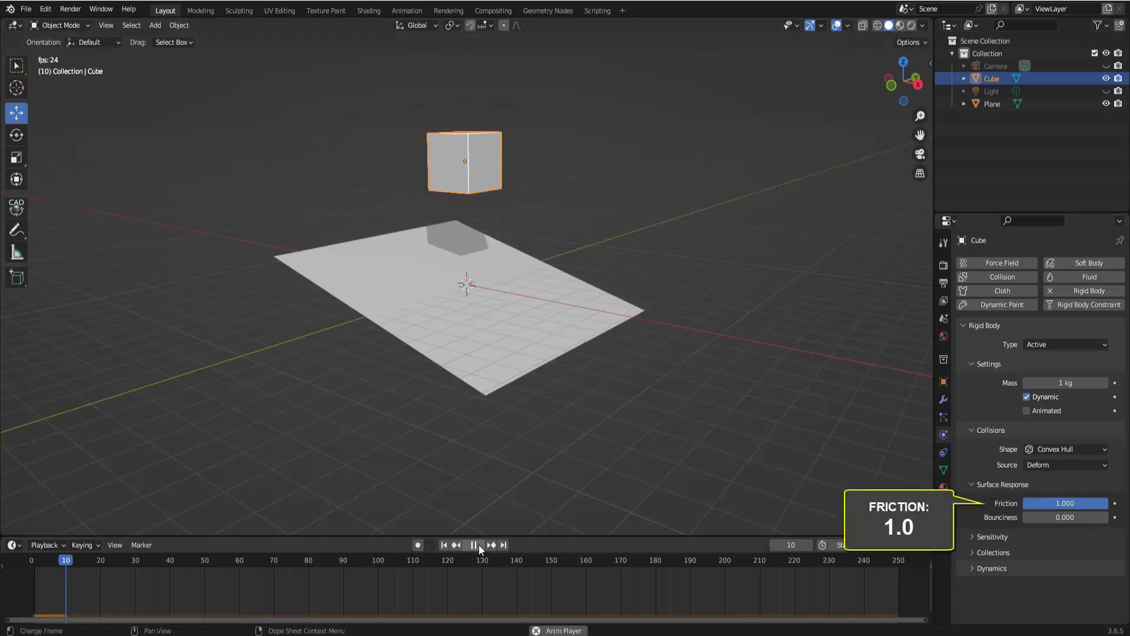
left_click(445, 545)
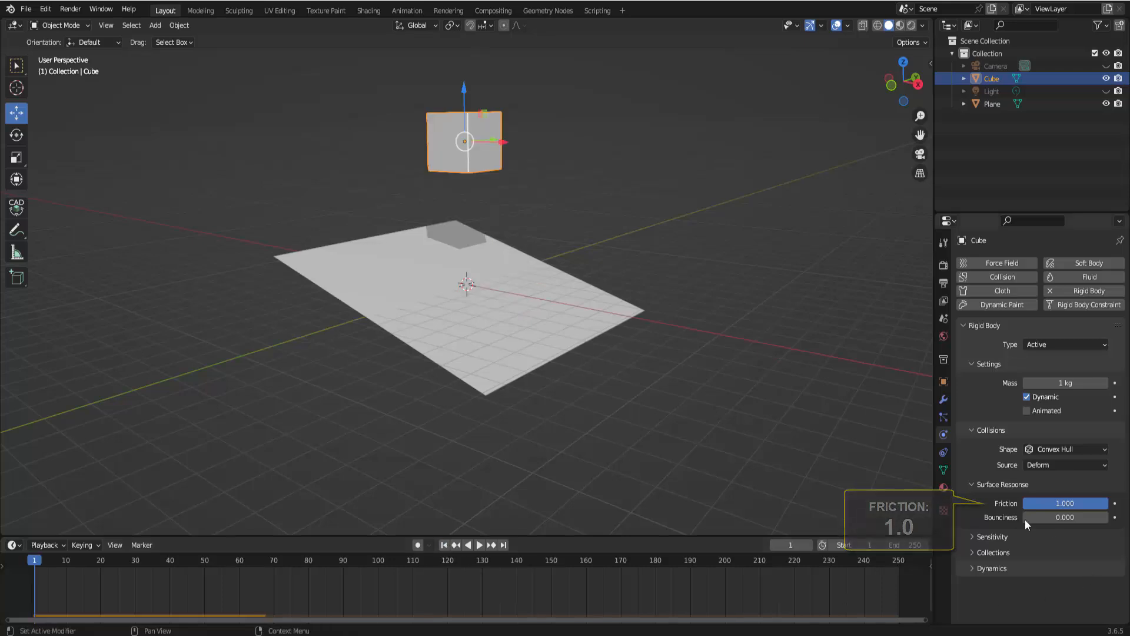
Set the cube's Friction to 6 and play the simulation twice, rewinding to the first frame after each run
left_click(1059, 503)
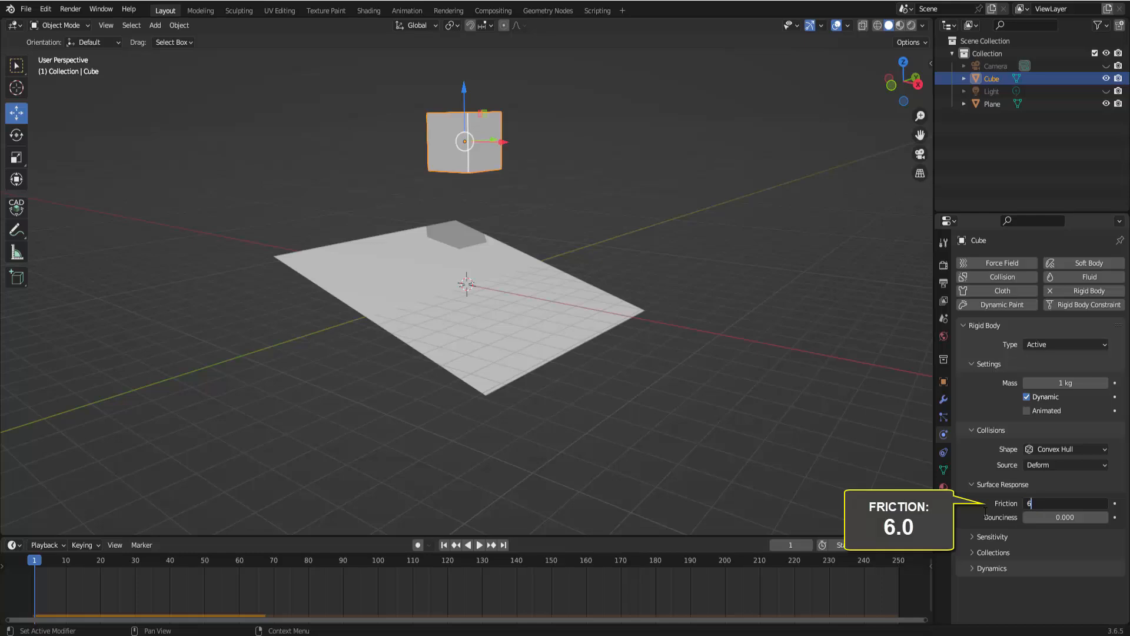
type("6")
key("Return")
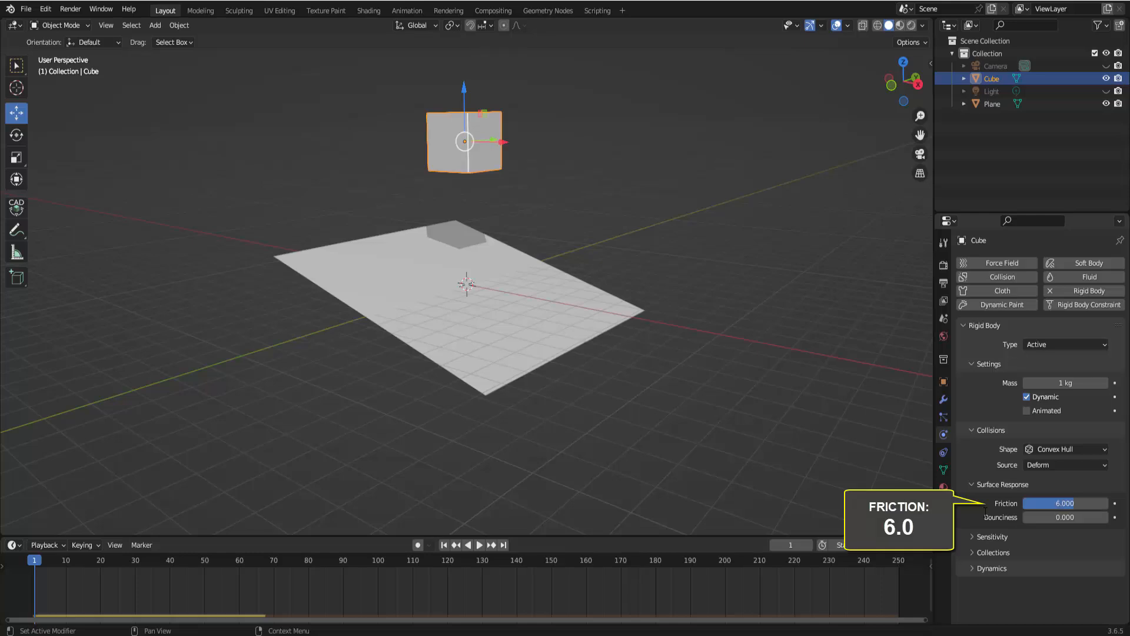
left_click(482, 545)
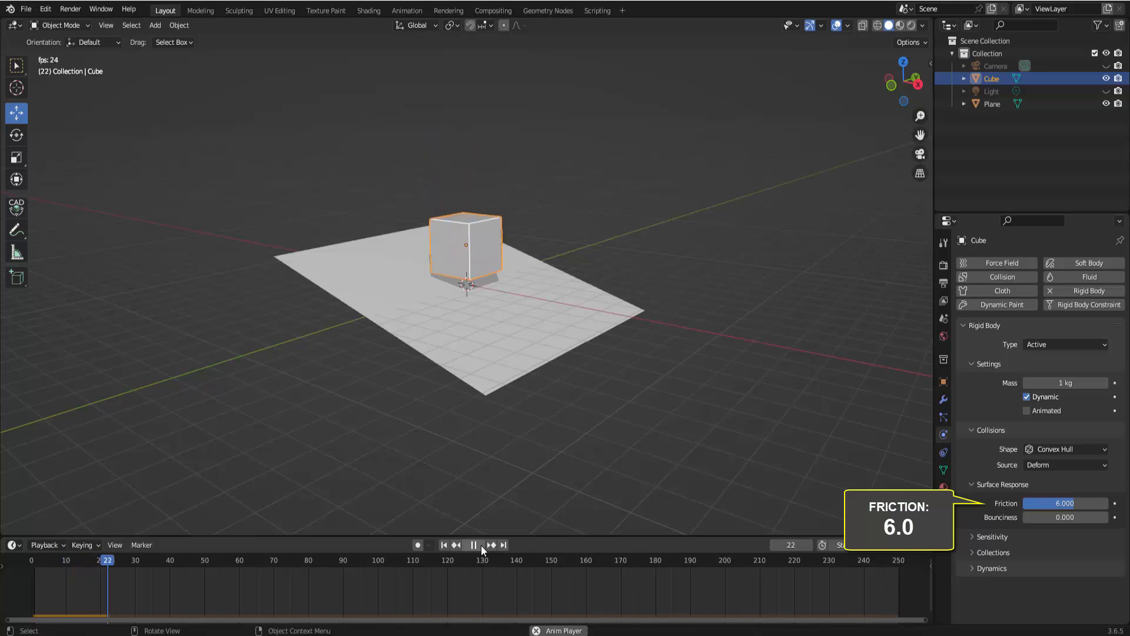
left_click(477, 545)
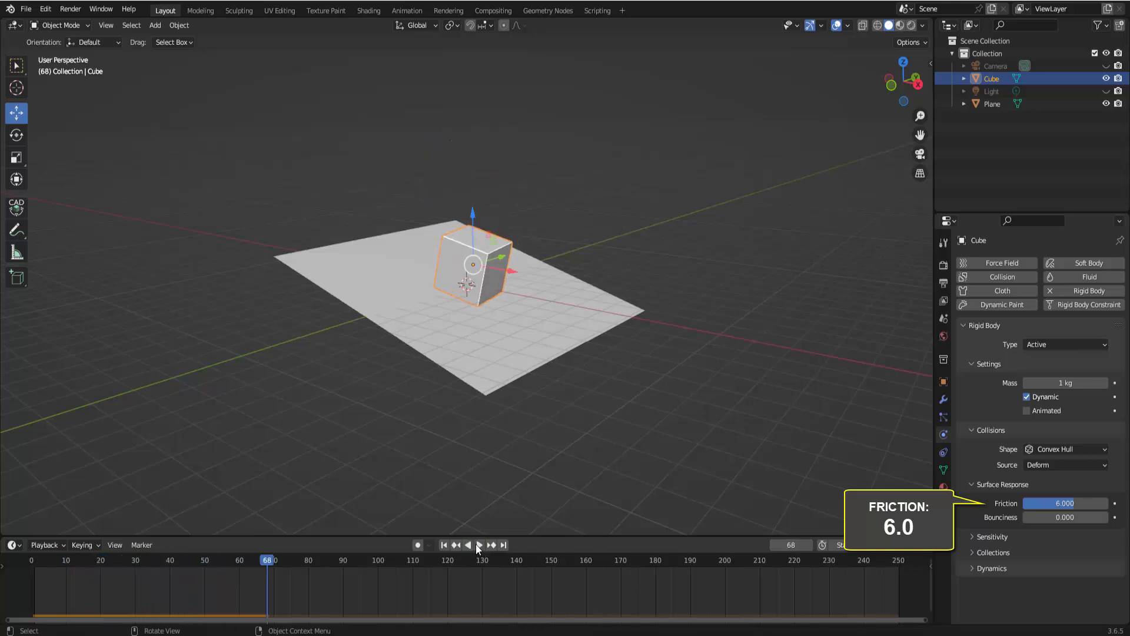
left_click(444, 546)
left_click(480, 545)
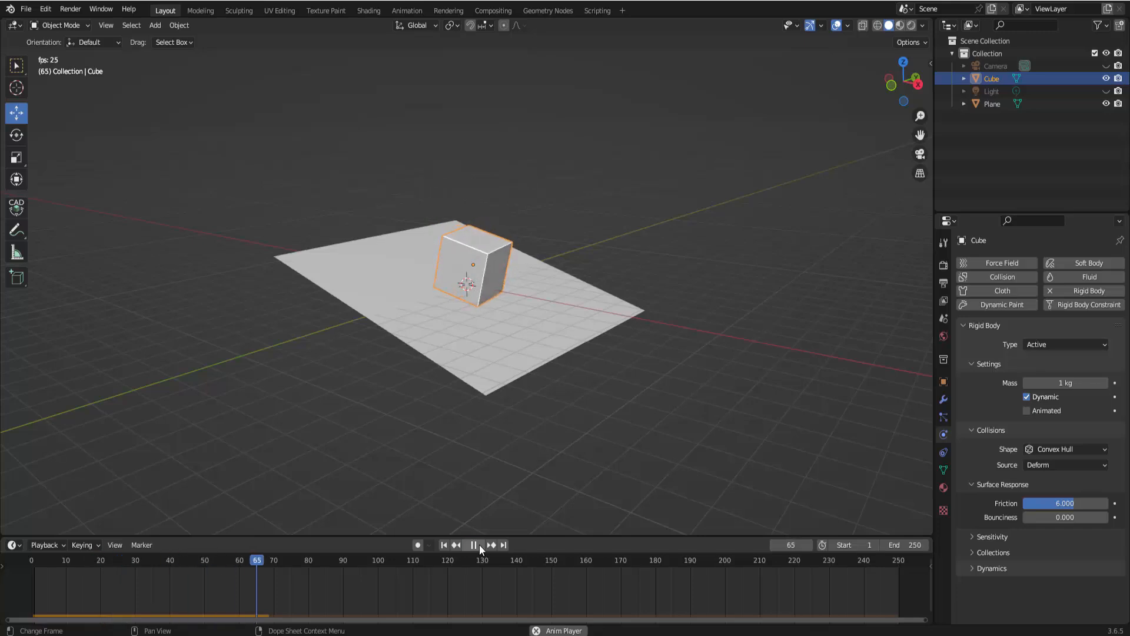
left_click(479, 545)
left_click(444, 545)
Set the cube's Friction to 30 and play the simulation, pausing it partway
left_click(1036, 504)
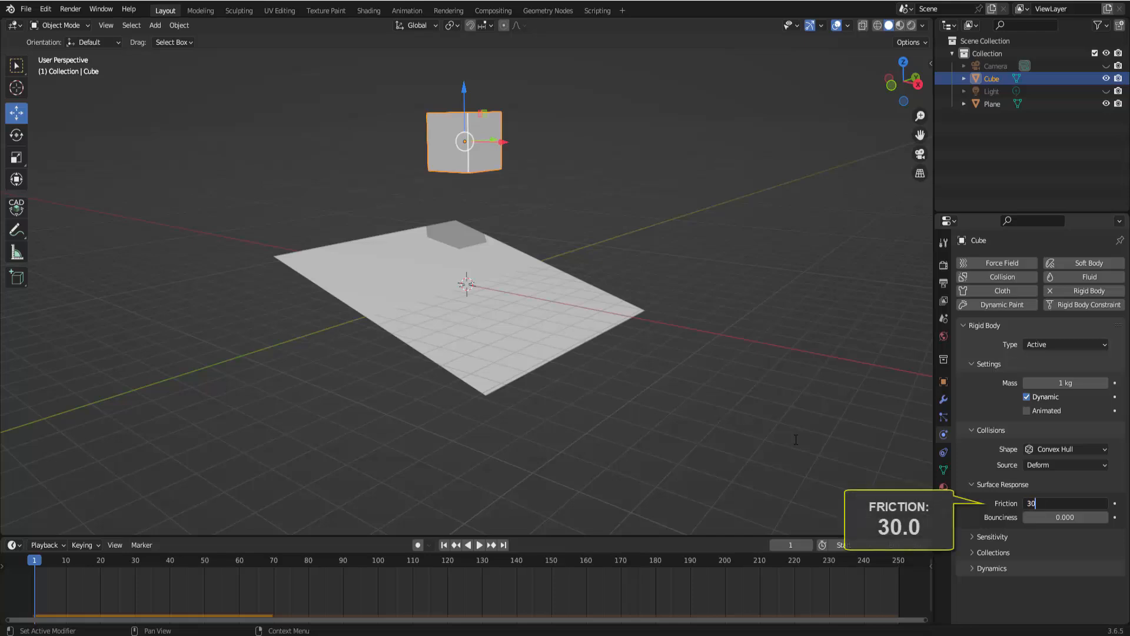
type("30")
key("Return")
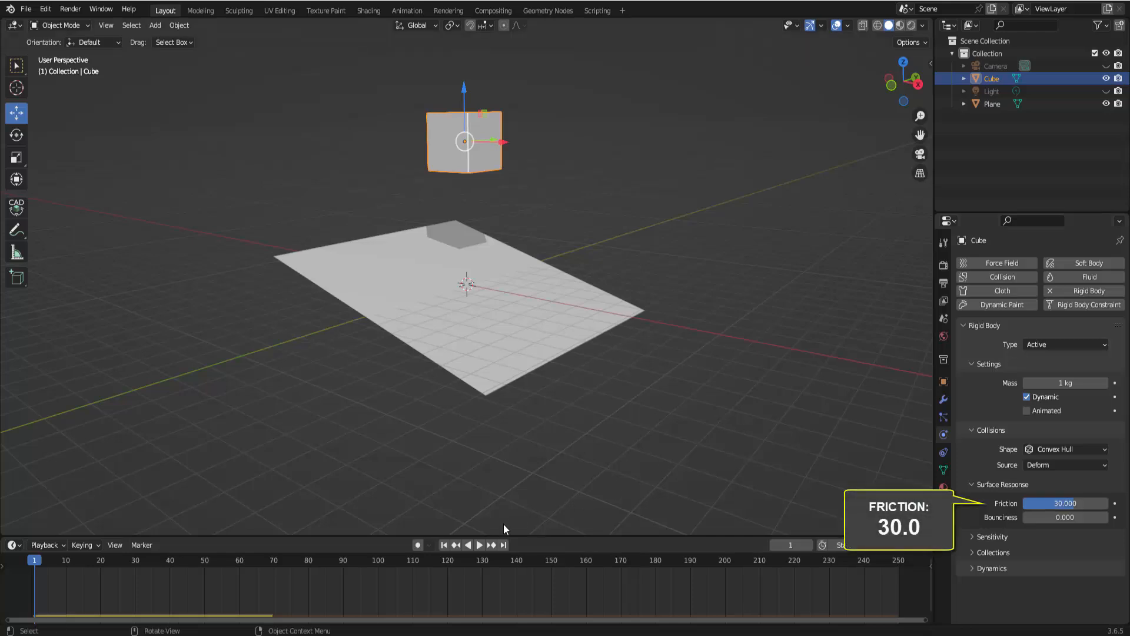
left_click(478, 547)
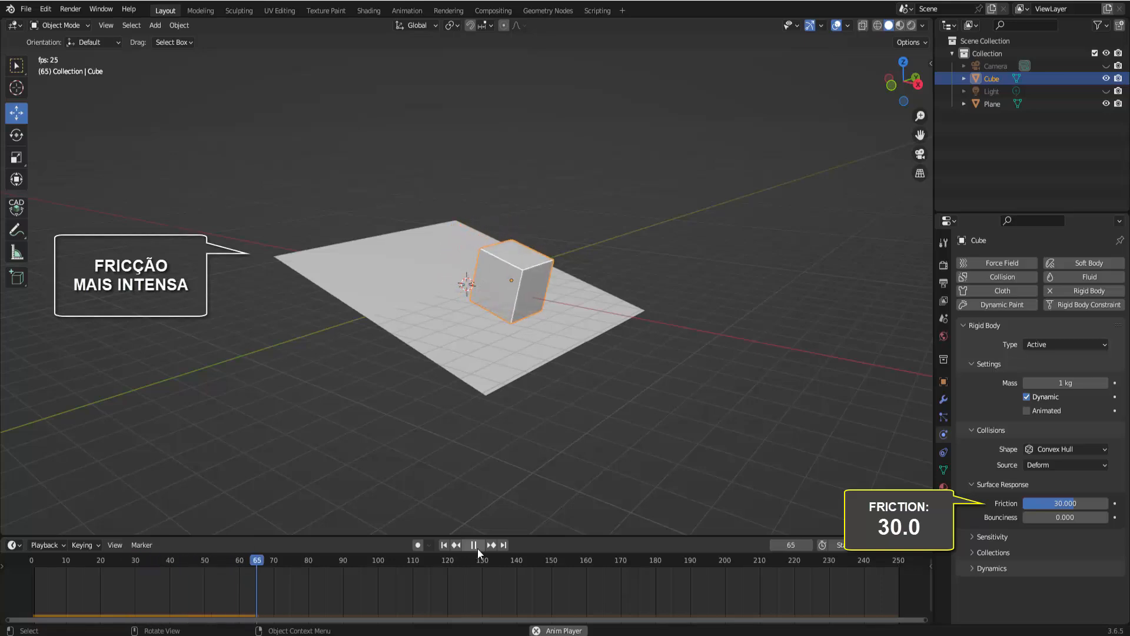
left_click(478, 547)
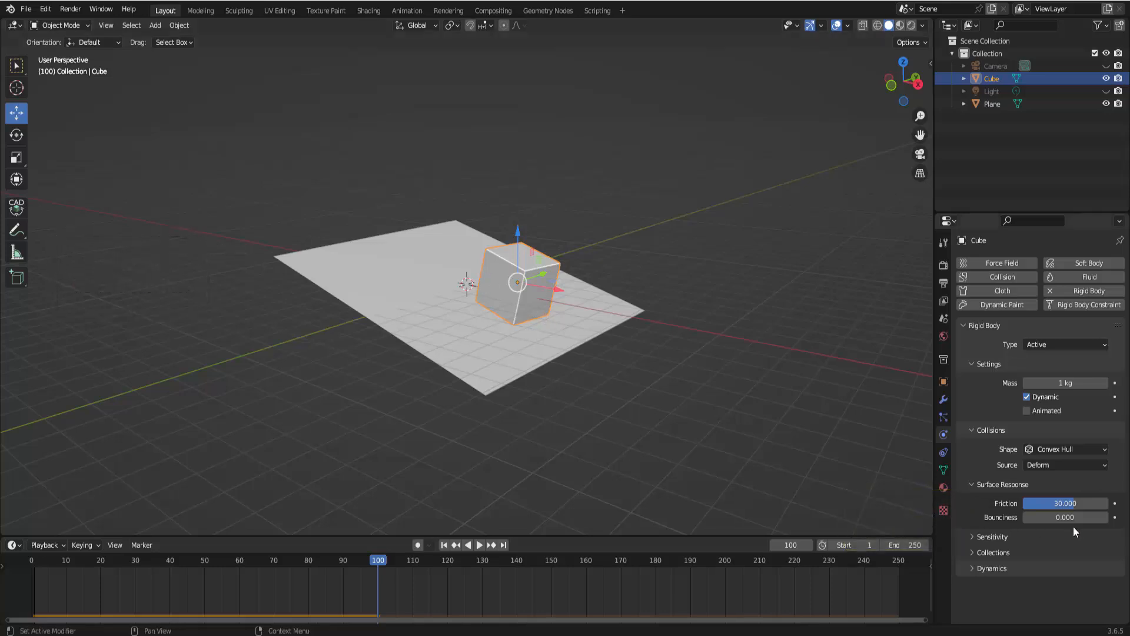
Set the cube's Friction to 0.5, then rewind, play and pause the simulation and rewind again
left_click(1058, 504)
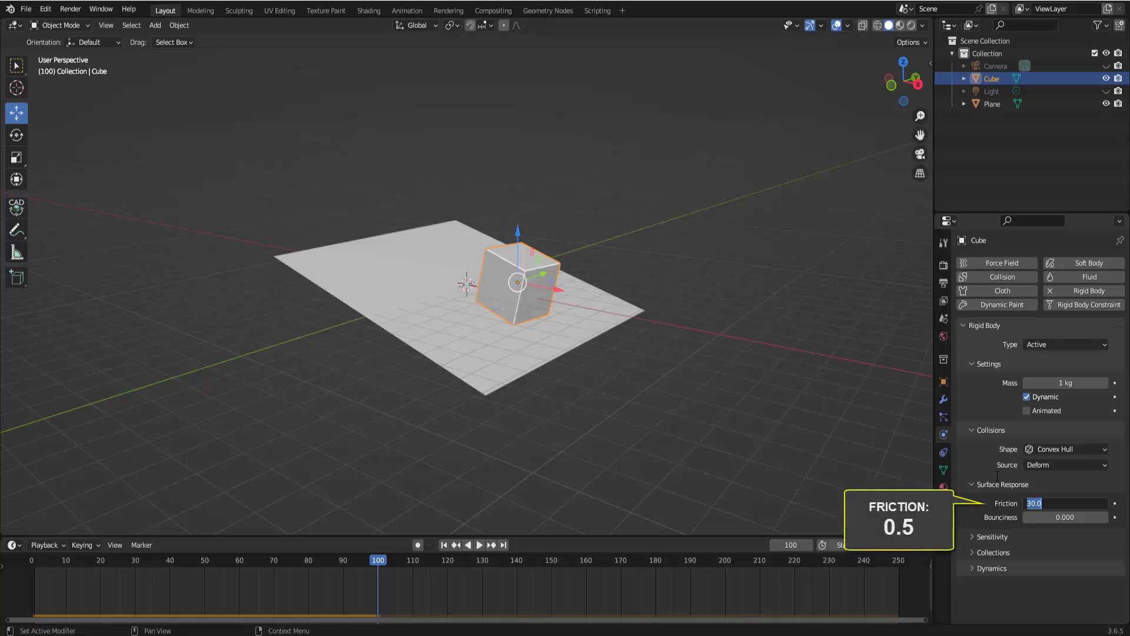
key("BackSpace")
type("0.5")
key("Return")
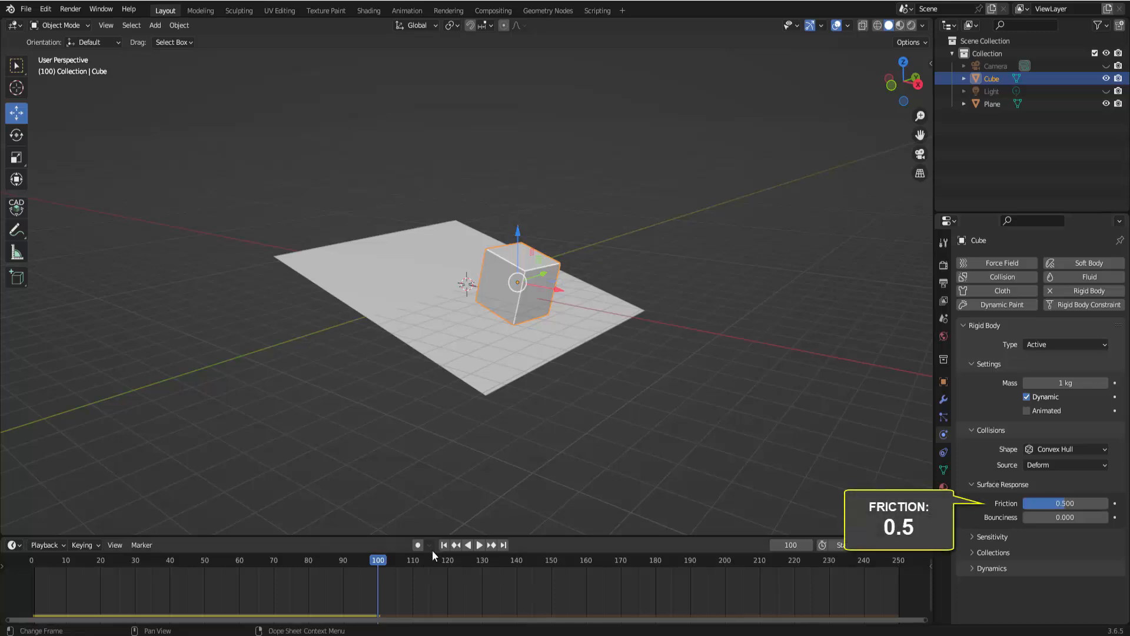
left_click(444, 545)
left_click(481, 546)
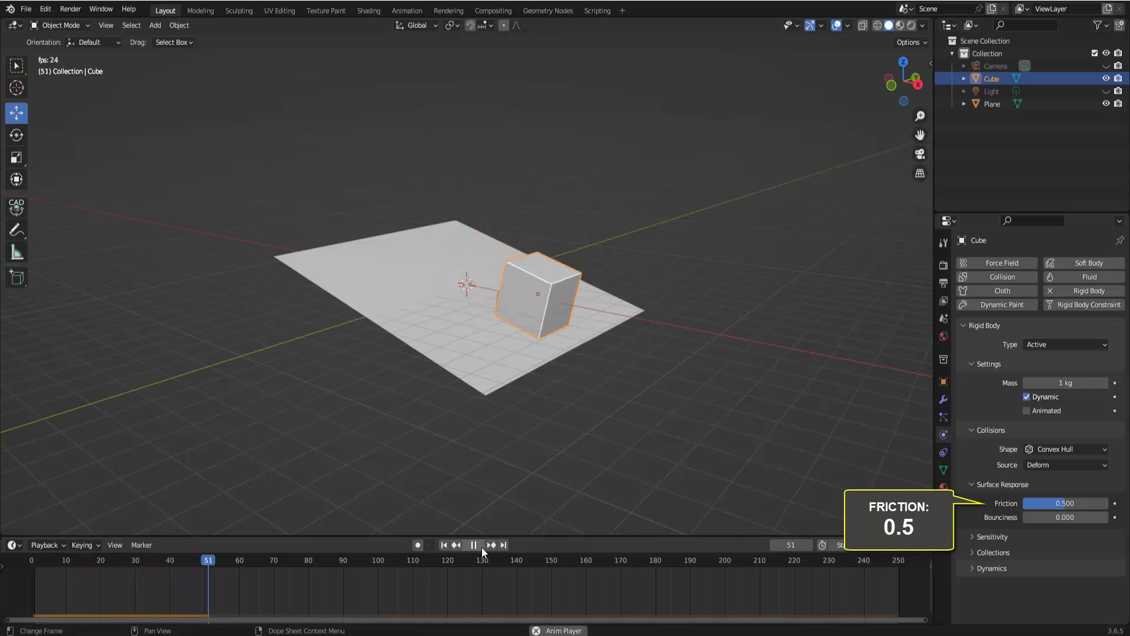
left_click(474, 545)
left_click(443, 544)
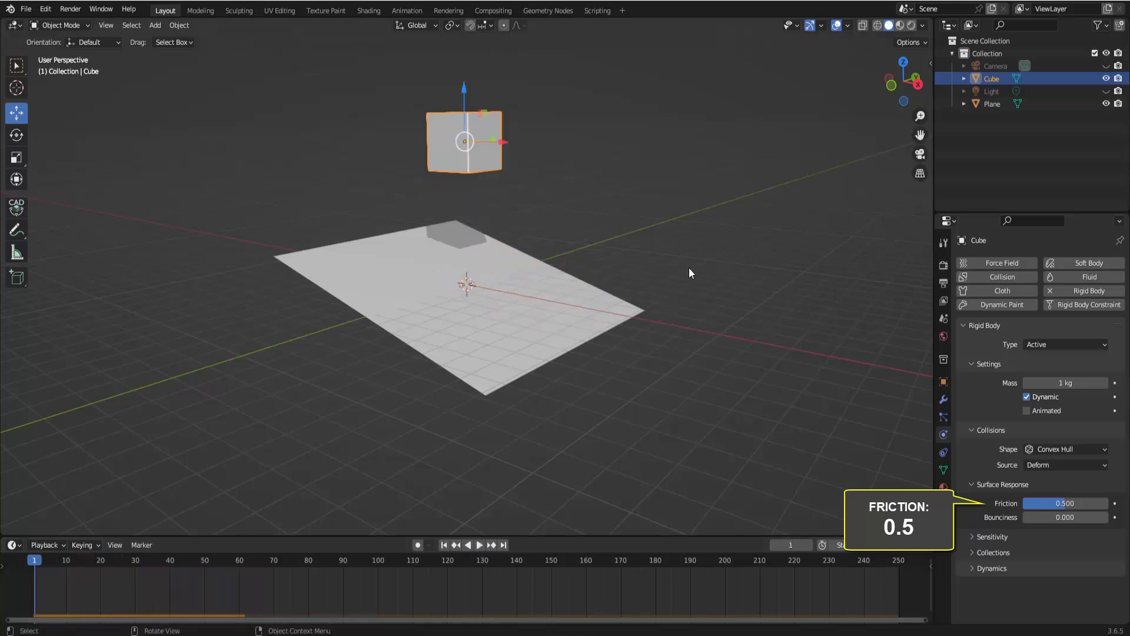
Select the plane and rotate it about the Y axis so it lies flat
left_click(595, 312)
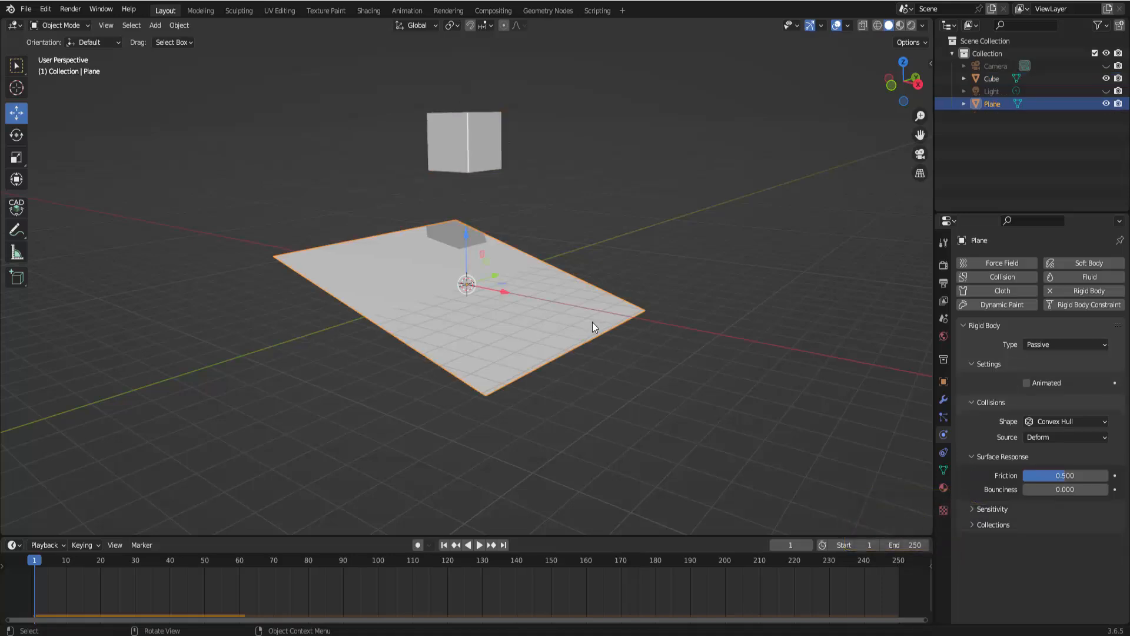
key("r")
key("y")
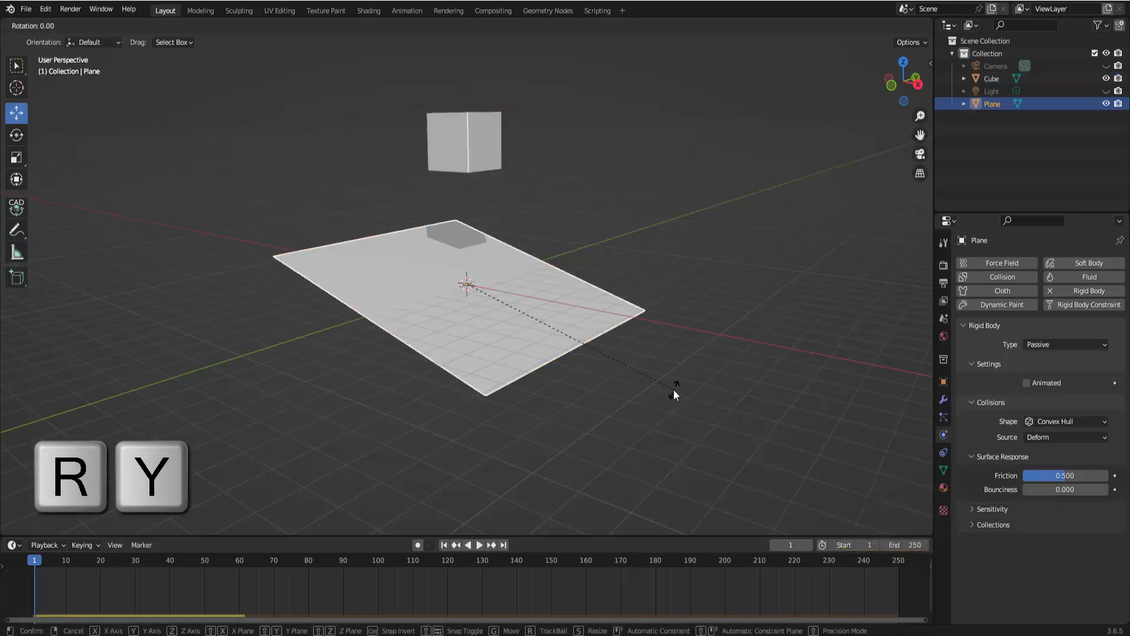
left_click(724, 337)
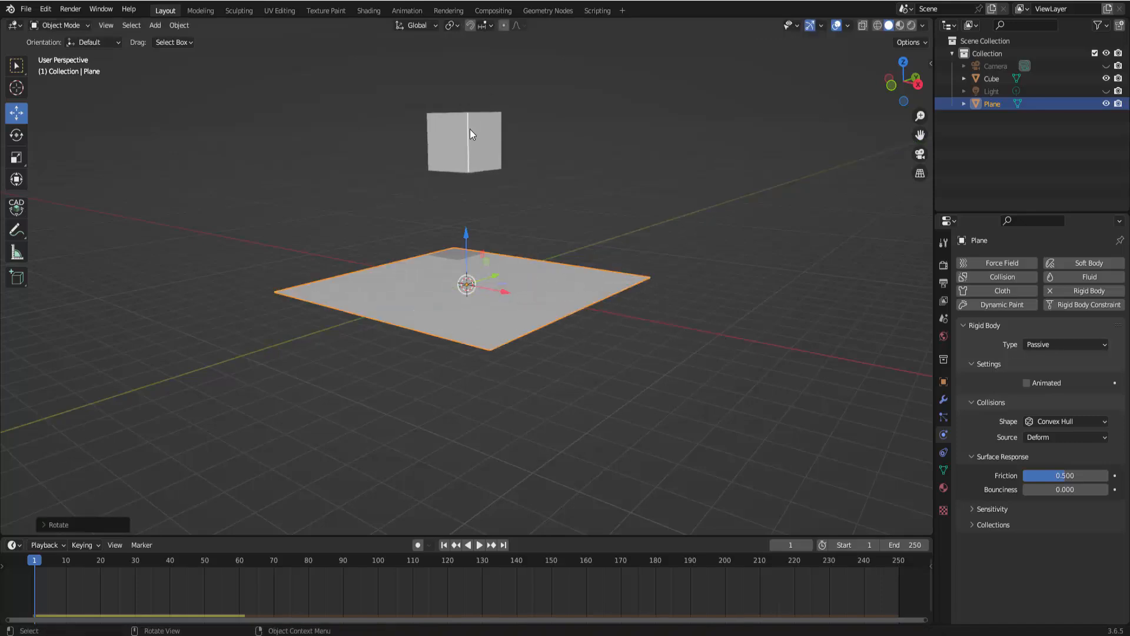
Select the cube, play the simulation onto the flat plane, then pause and rewind to the first frame
left_click(470, 130)
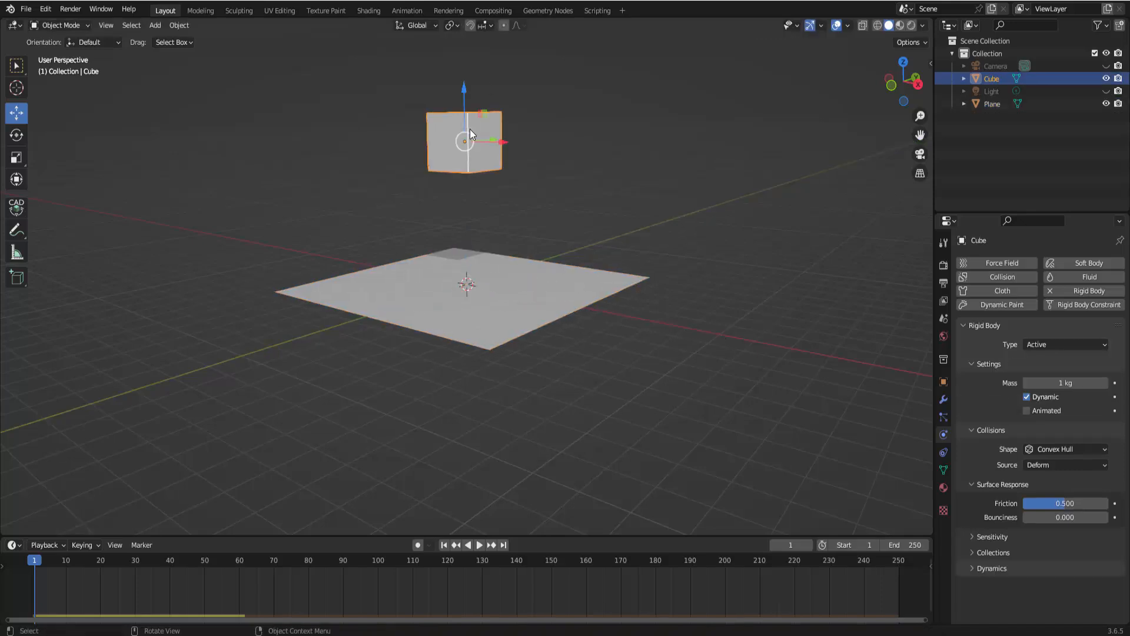
left_click(479, 546)
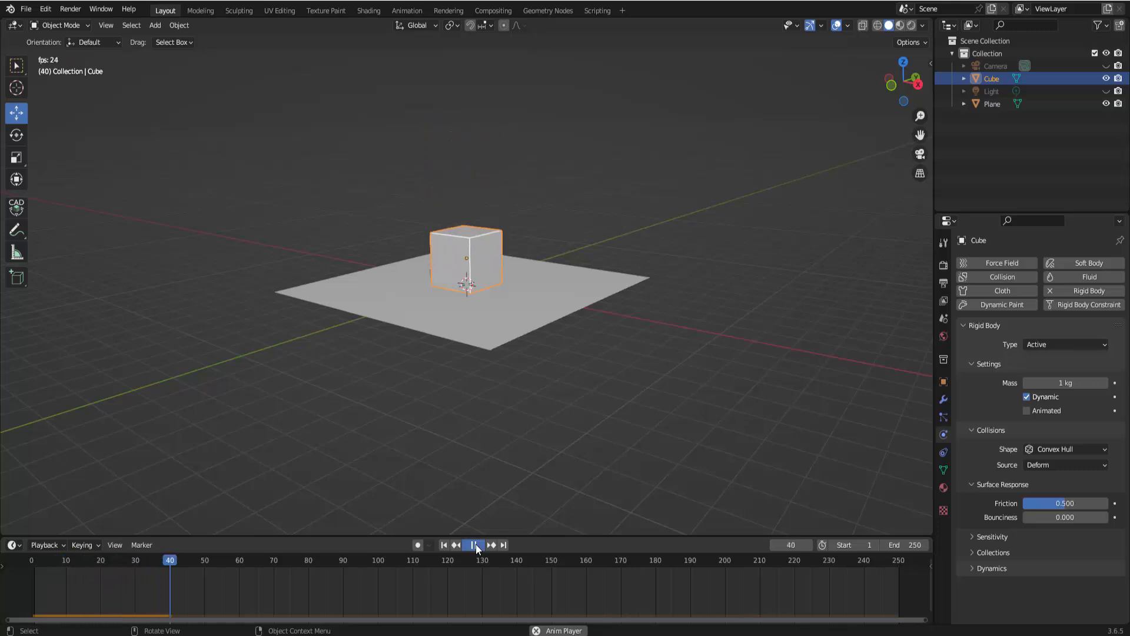
left_click(475, 546)
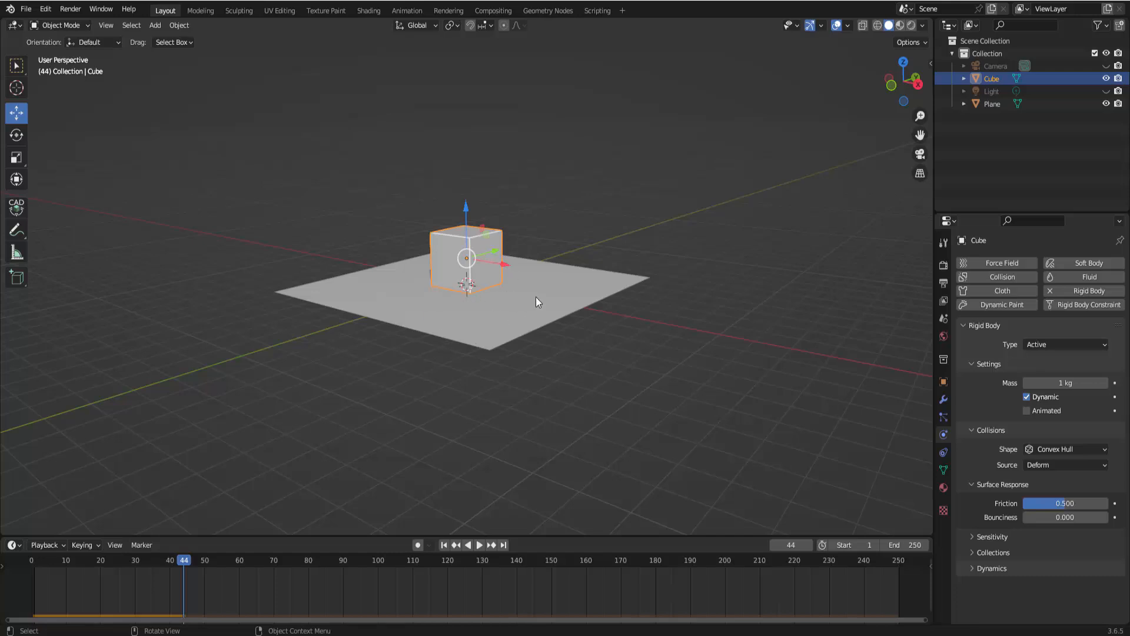
left_click(444, 545)
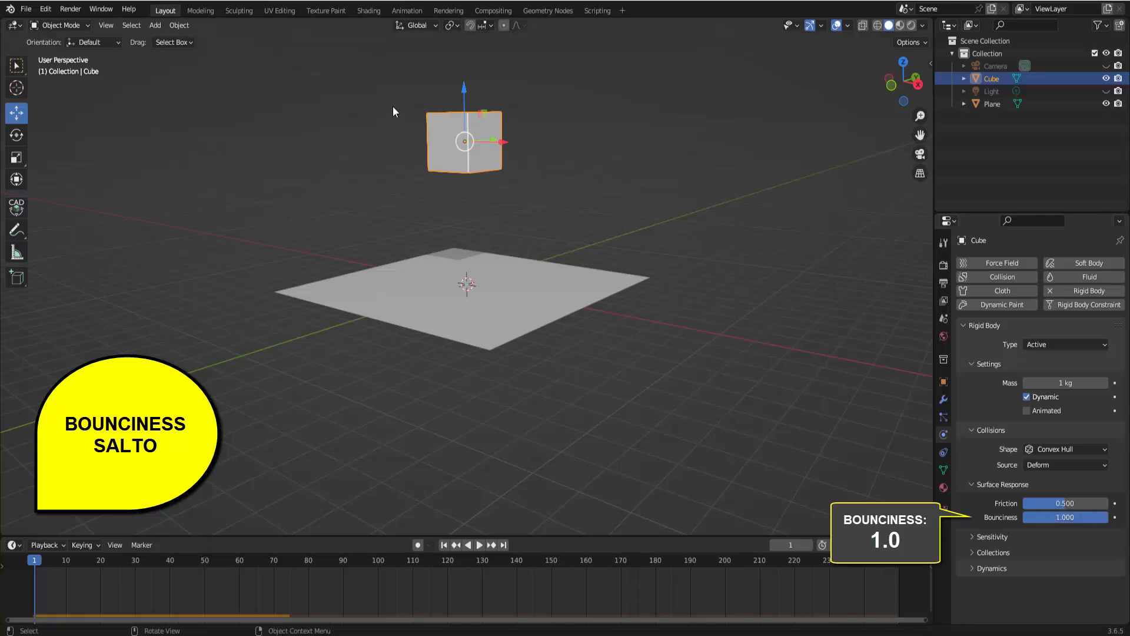
Rotate the cube about the Y axis by about 28 degrees
key("r")
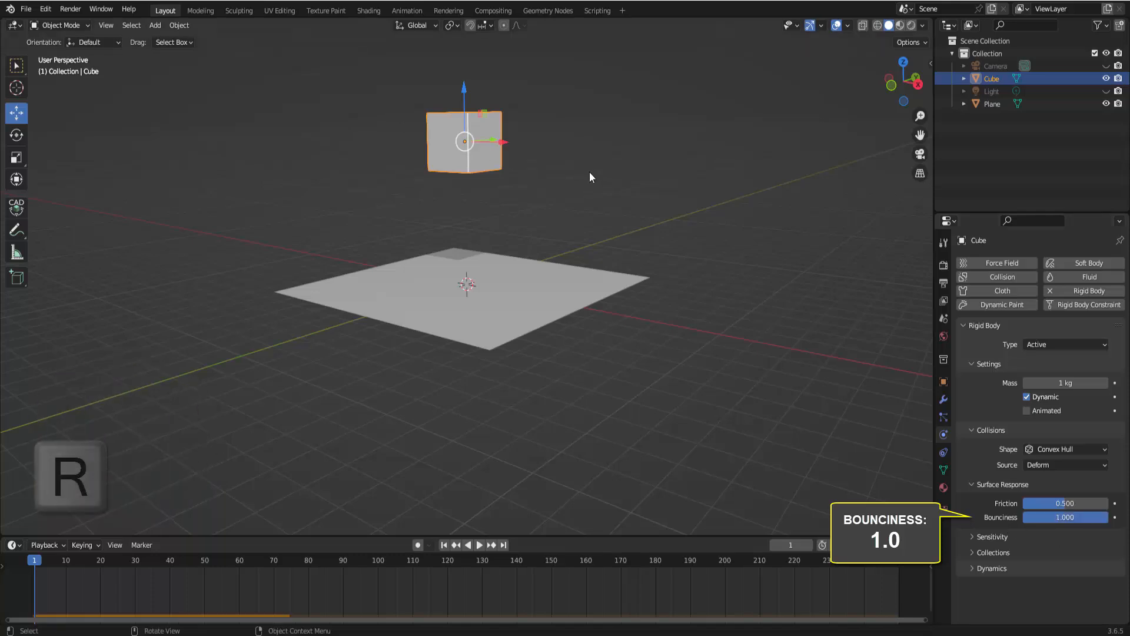
key("y")
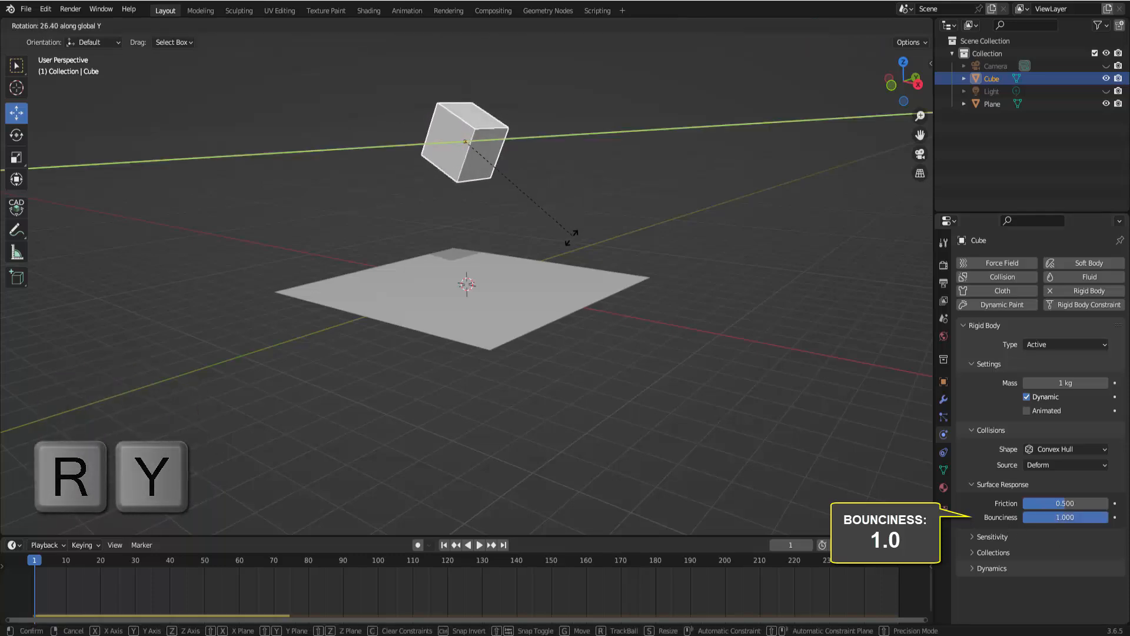
left_click(567, 245)
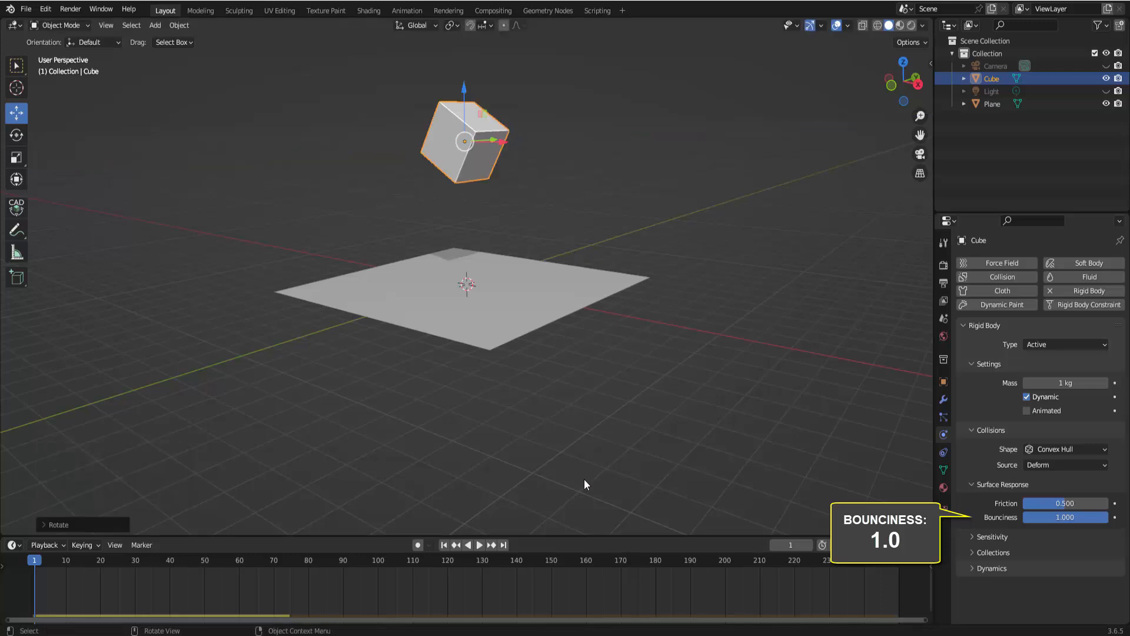
Play the simulation with the tilted cube, pause, rewind to the first frame and play it again
left_click(480, 545)
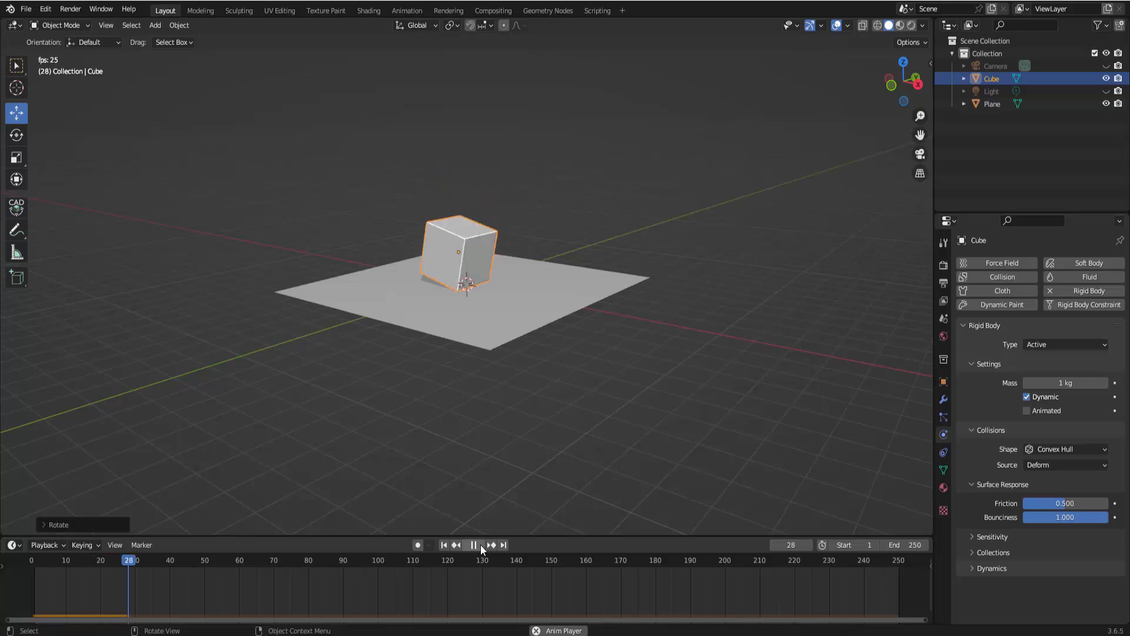
left_click(480, 545)
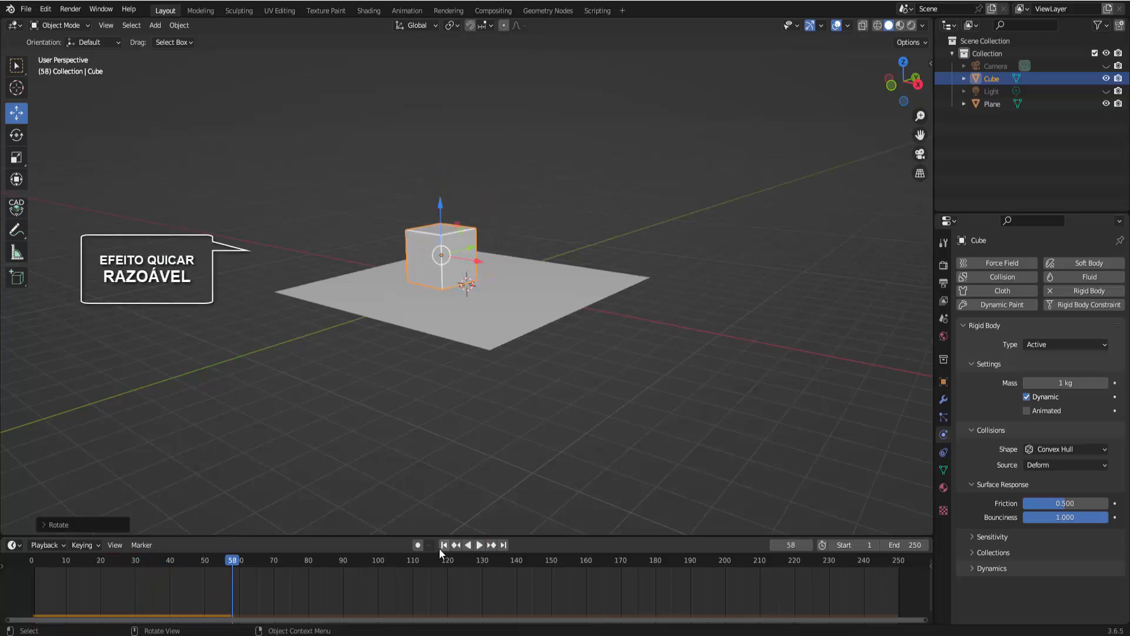
left_click(444, 545)
left_click(481, 545)
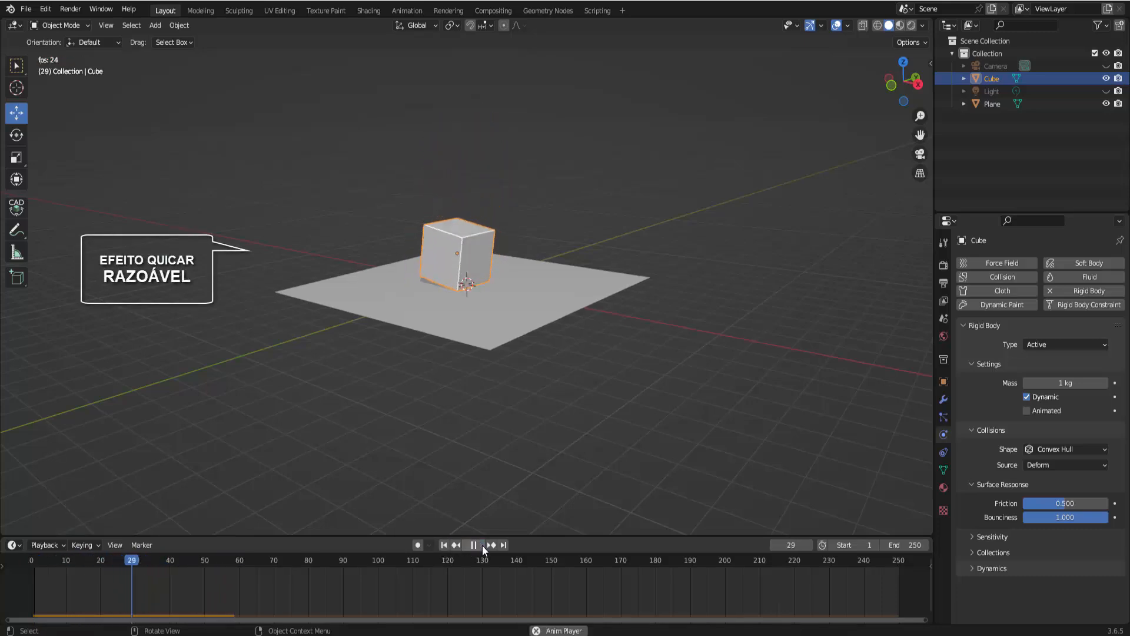
Stop playback at the first frame, then select the plane and set its bounciness to 1.0
left_click(482, 545)
left_click(444, 545)
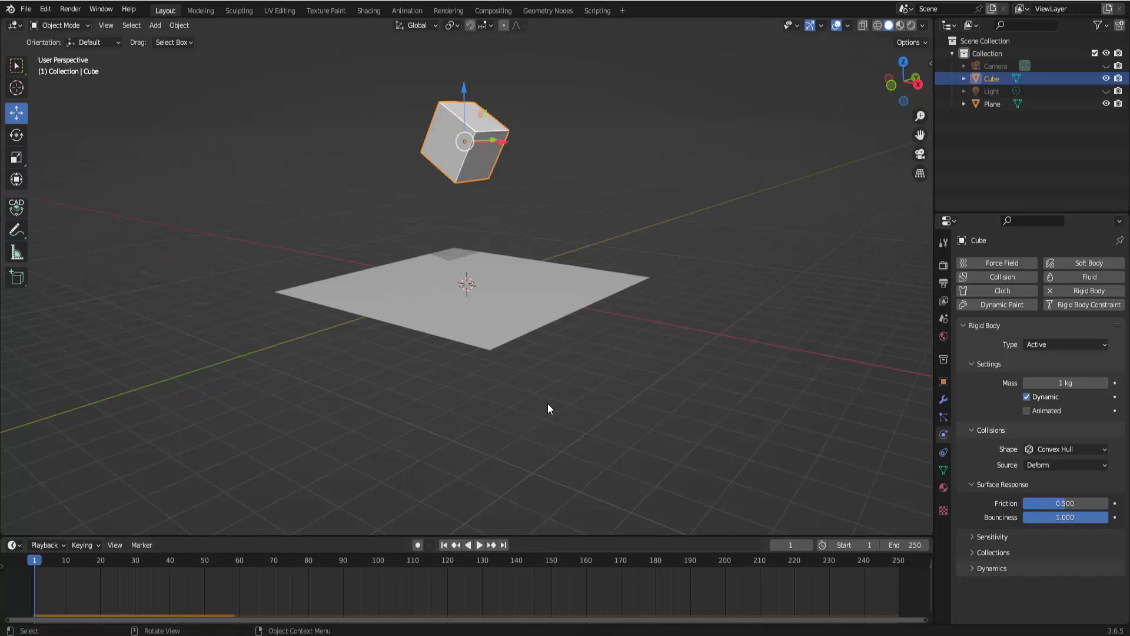
left_click(598, 296)
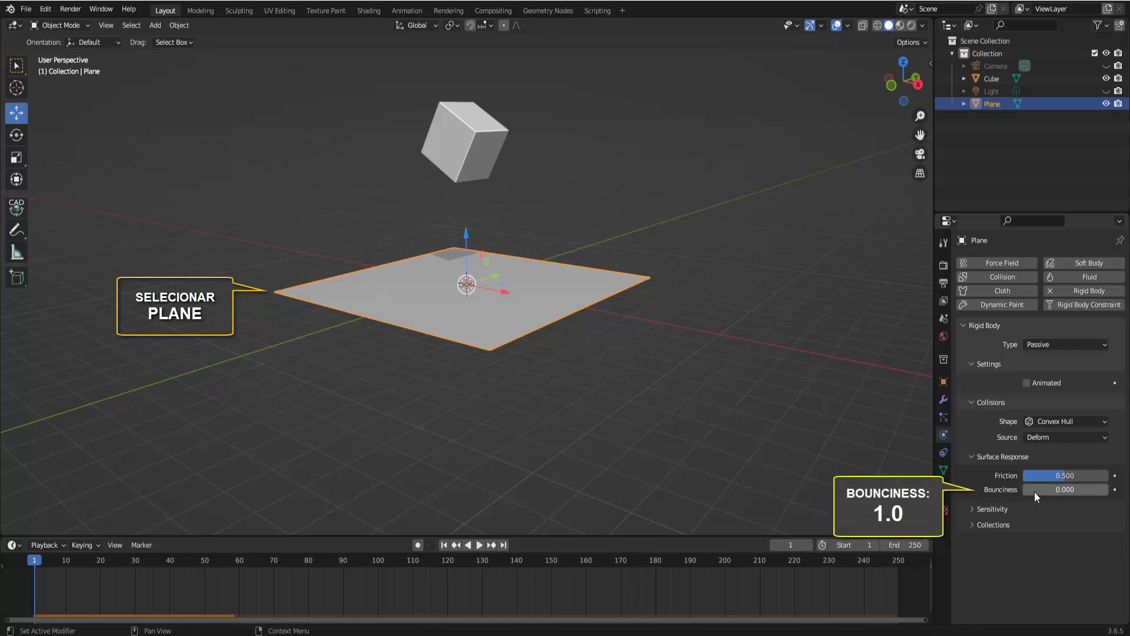
left_click_drag(1036, 490, 1108, 489)
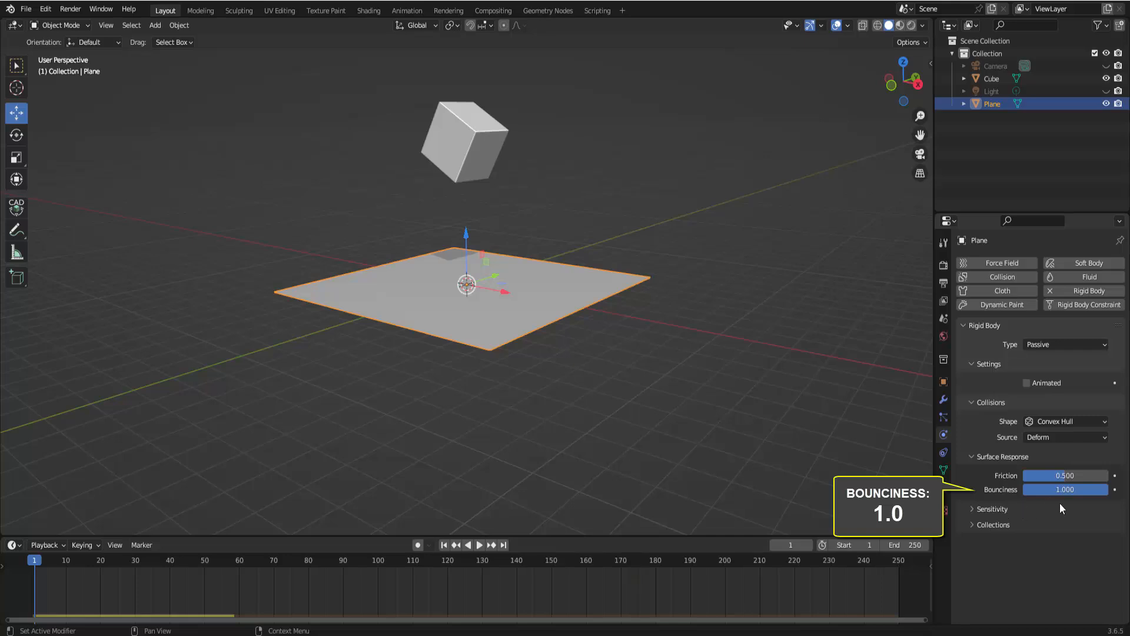
Play the simulation with the bouncier plane, pause it and rewind to the first frame
left_click(479, 545)
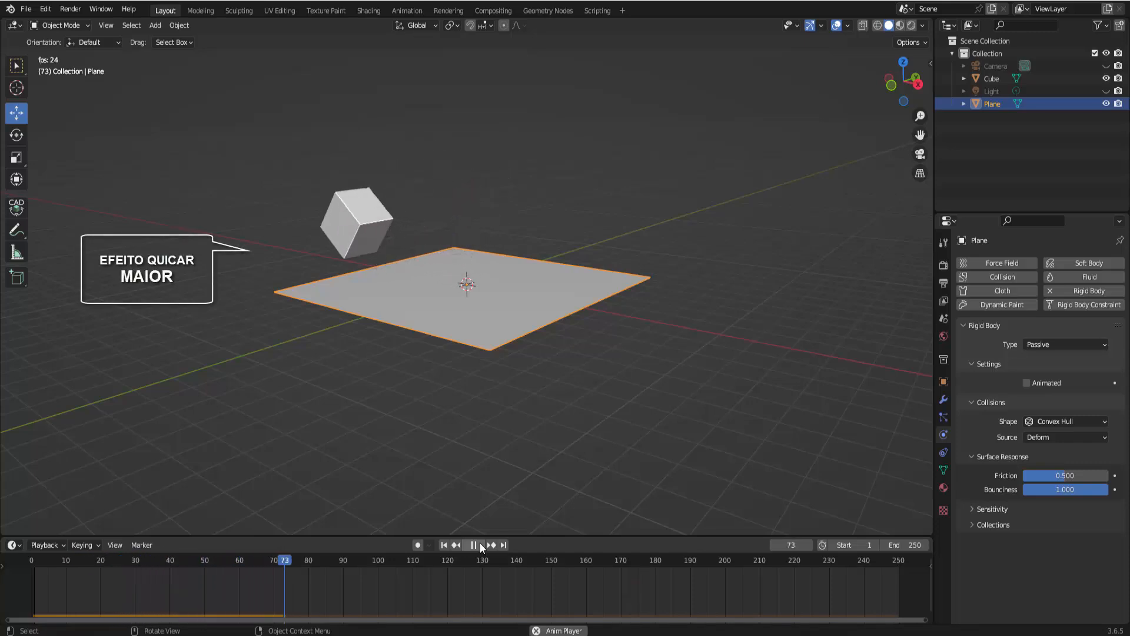
left_click(479, 544)
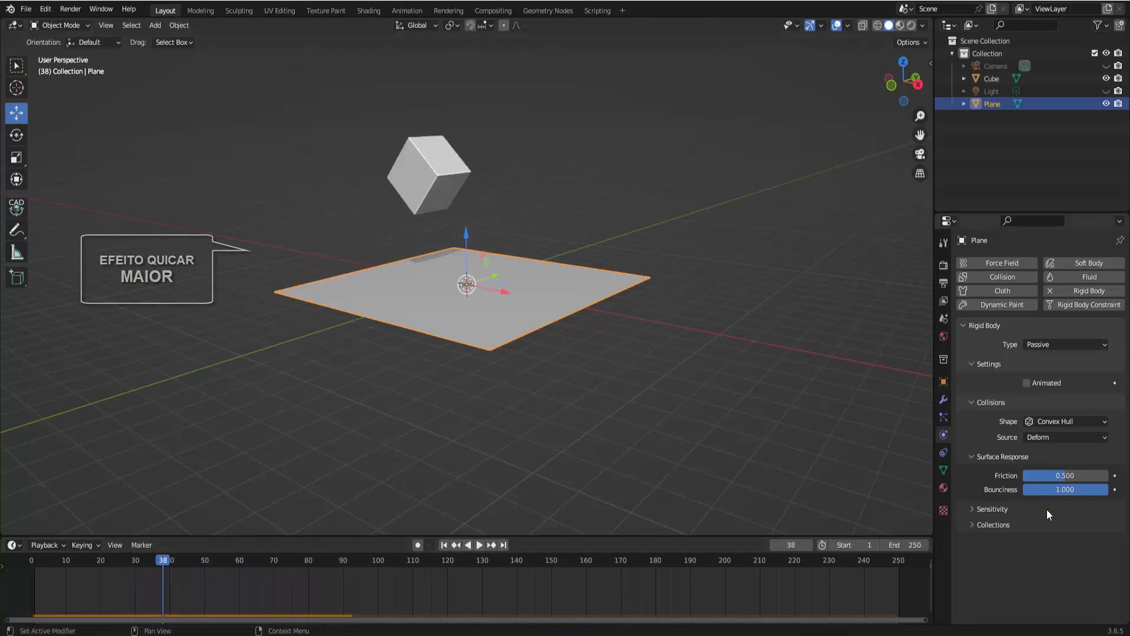
left_click(443, 545)
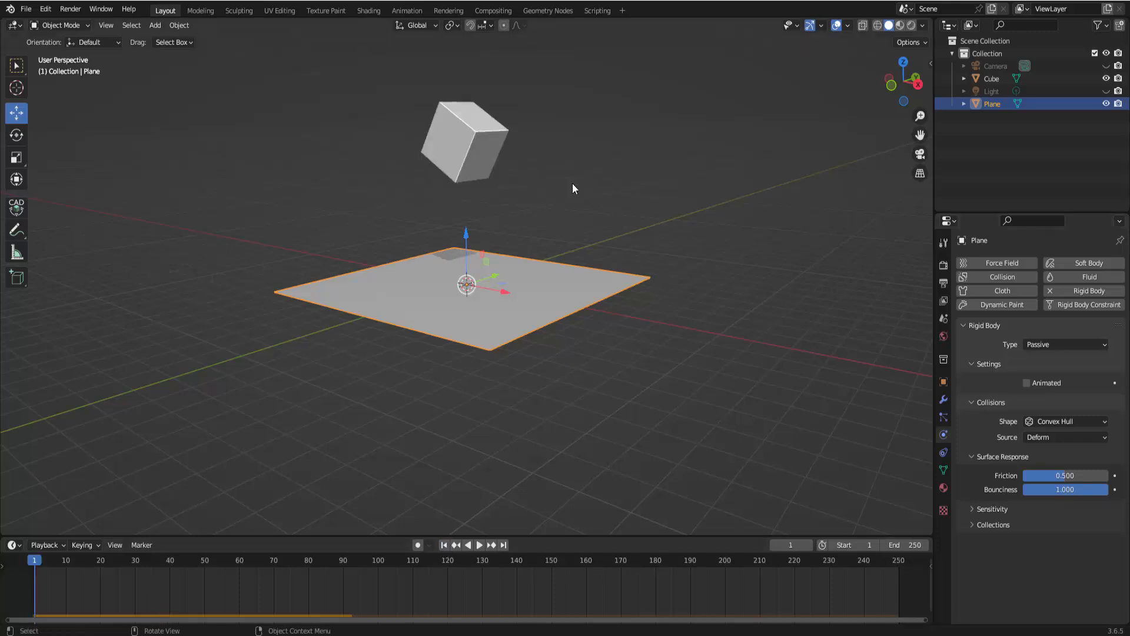
Select the cube and rotate it about the Y axis by about -31 degrees so it stands upright
left_click(480, 135)
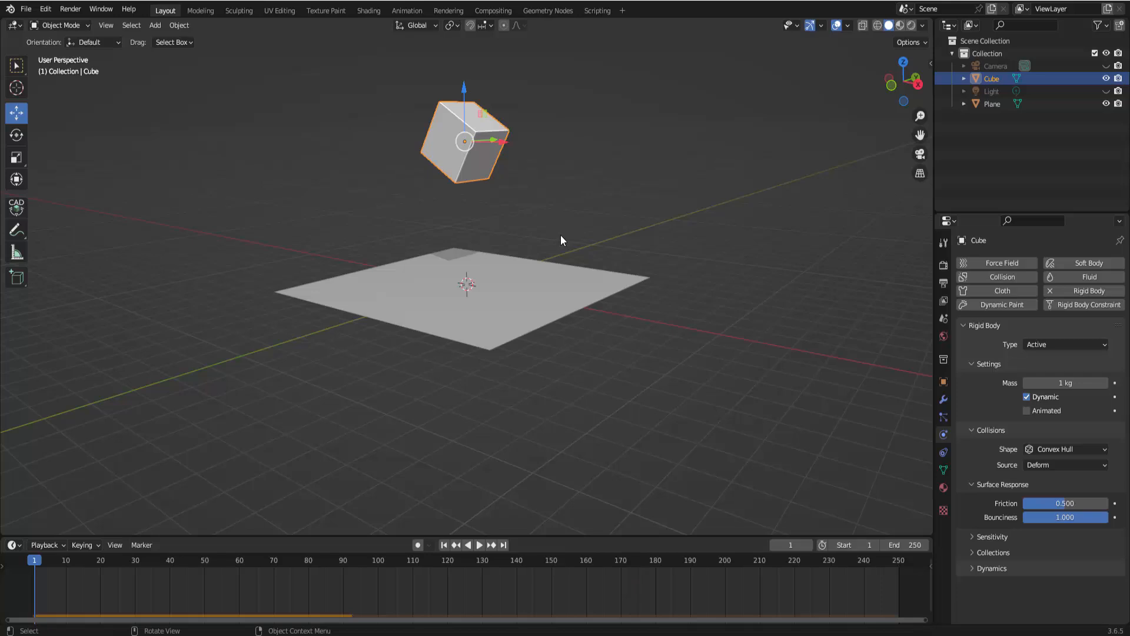
key("r")
key("y")
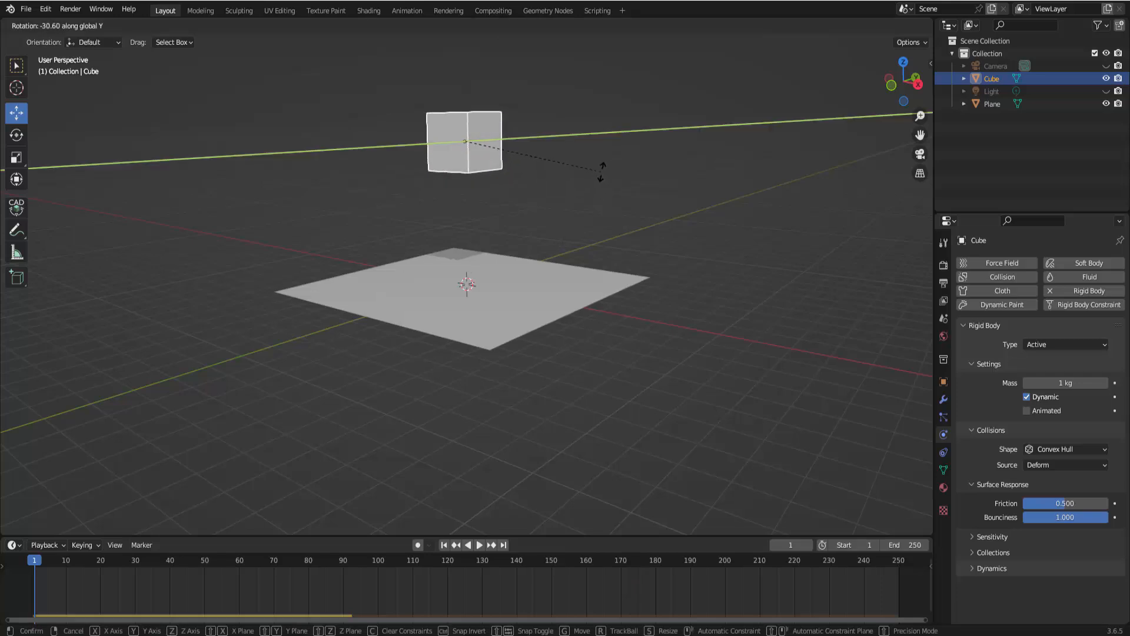
left_click(601, 171)
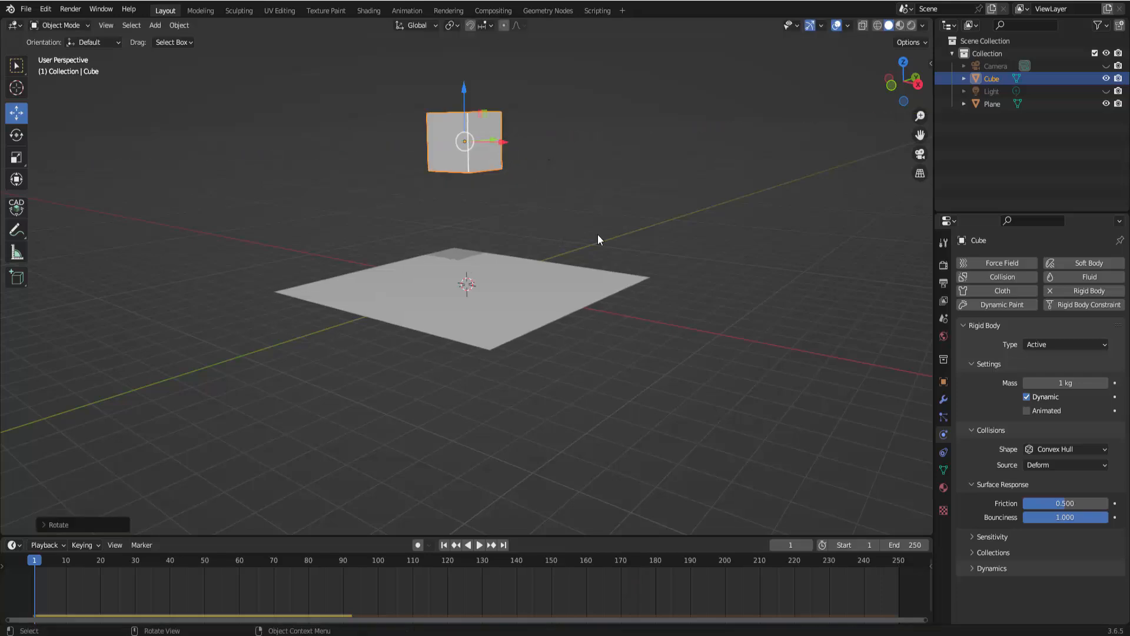
Play the simulation with the upright cube, pause it and rewind to the first frame
left_click(478, 547)
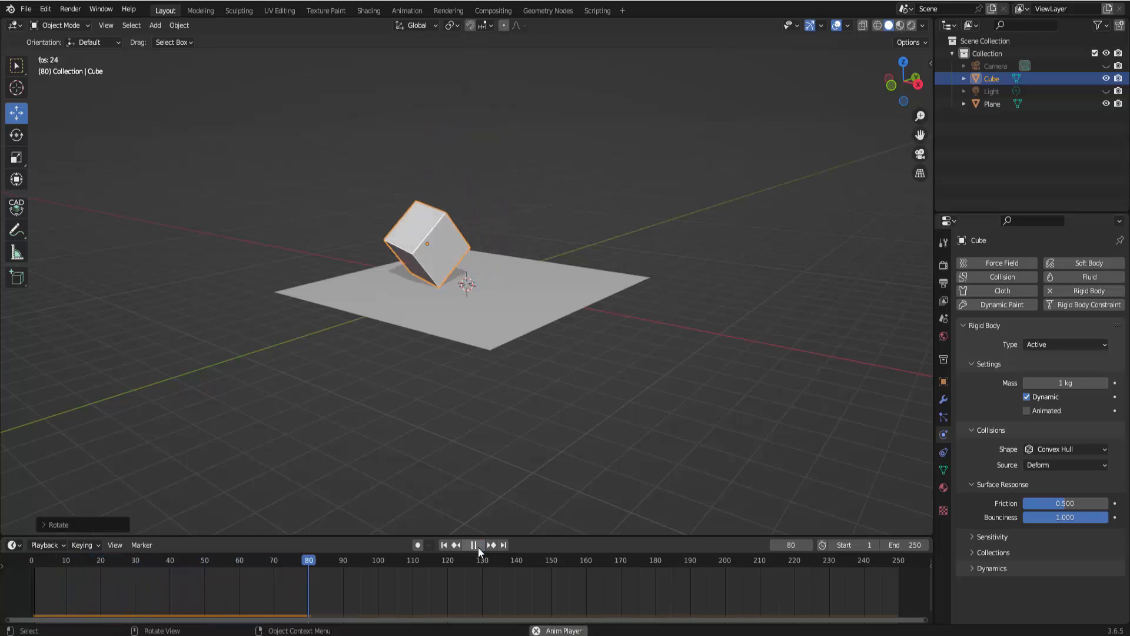
left_click(478, 547)
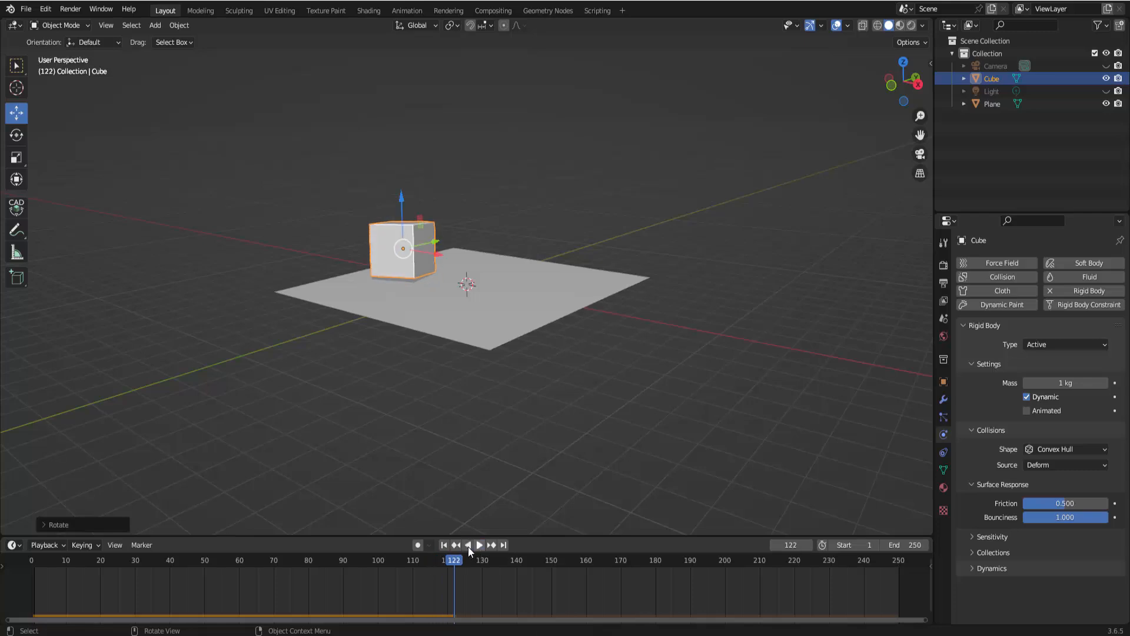
left_click(443, 546)
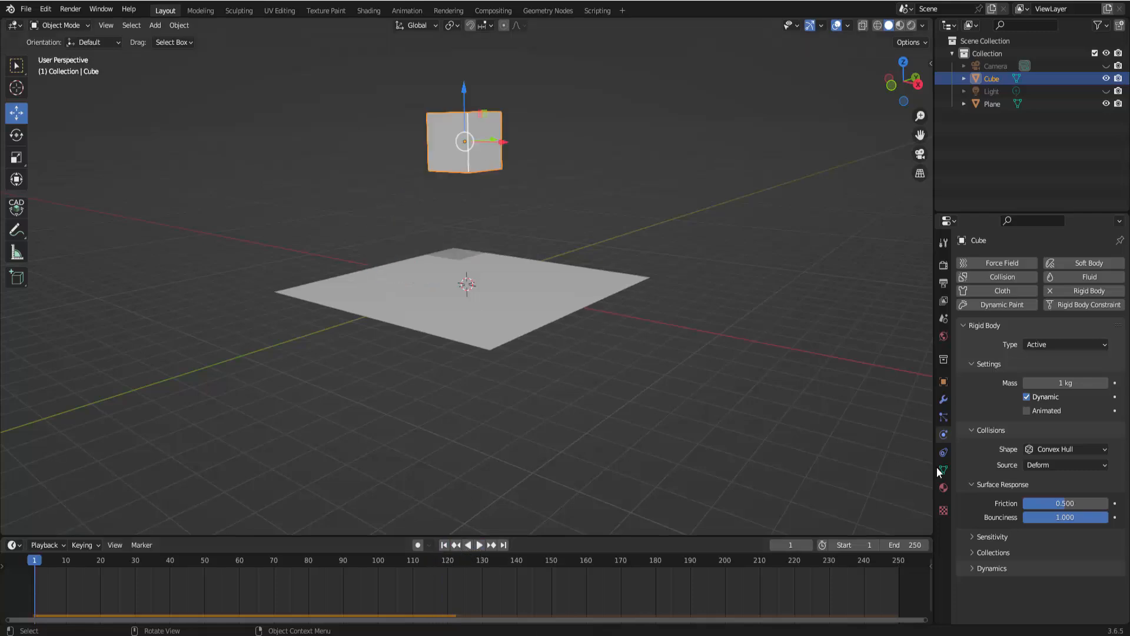
Set the cube's bounciness to 3
left_click(1062, 518)
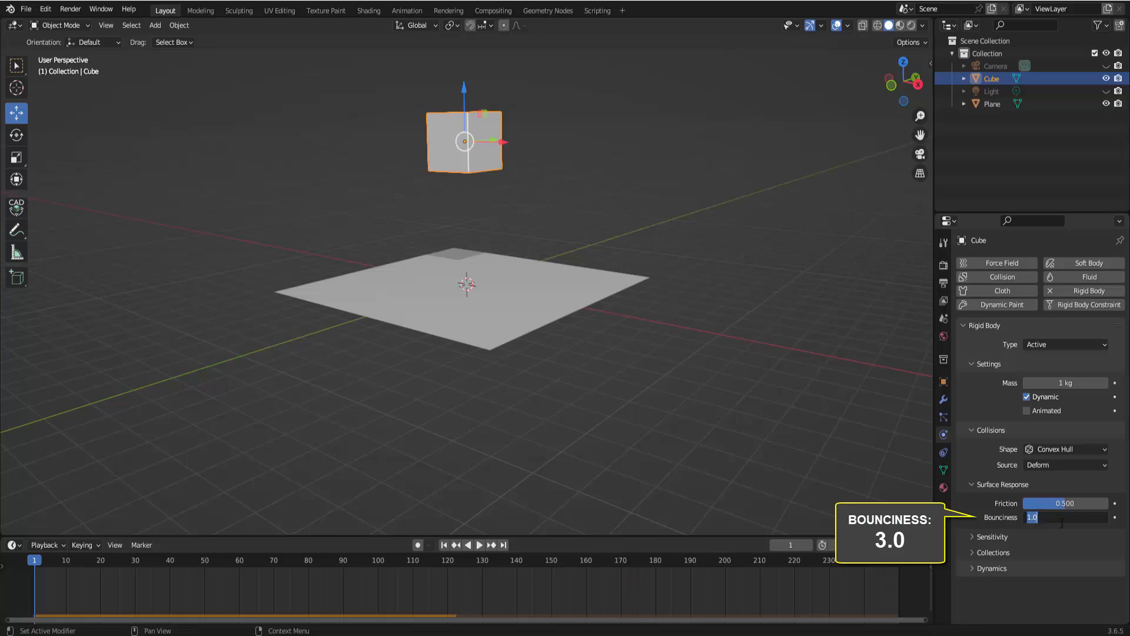
type("3")
key("Return")
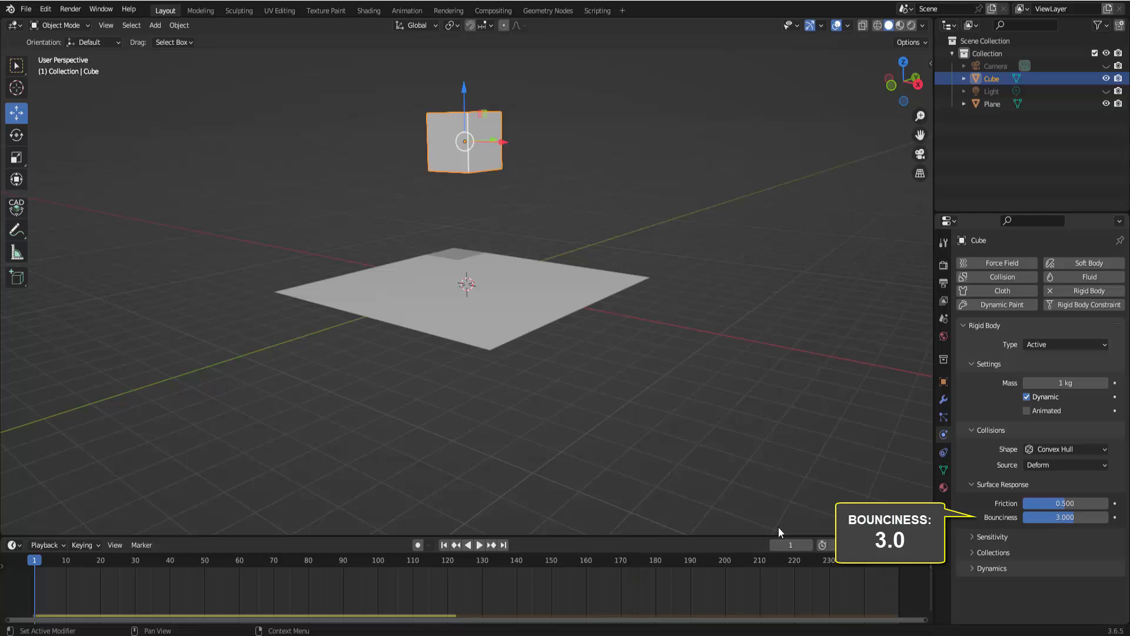
Play the simulation with the higher cube bounciness, zooming out to follow the bouncing cube
left_click(482, 546)
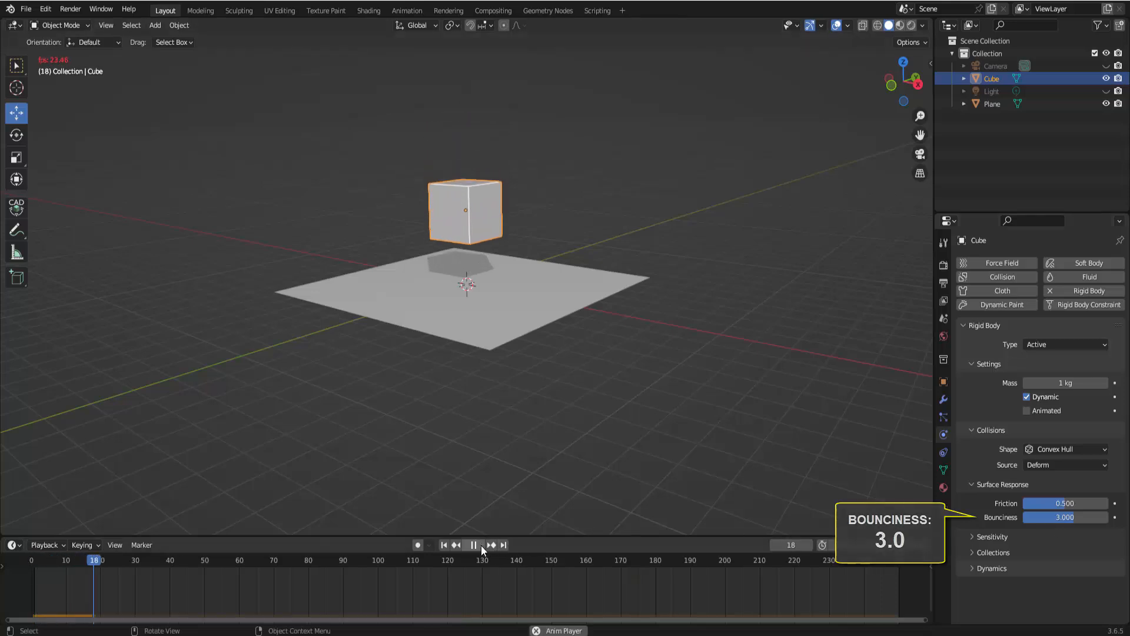
left_click(482, 545)
scroll(575, 408, "down", 5)
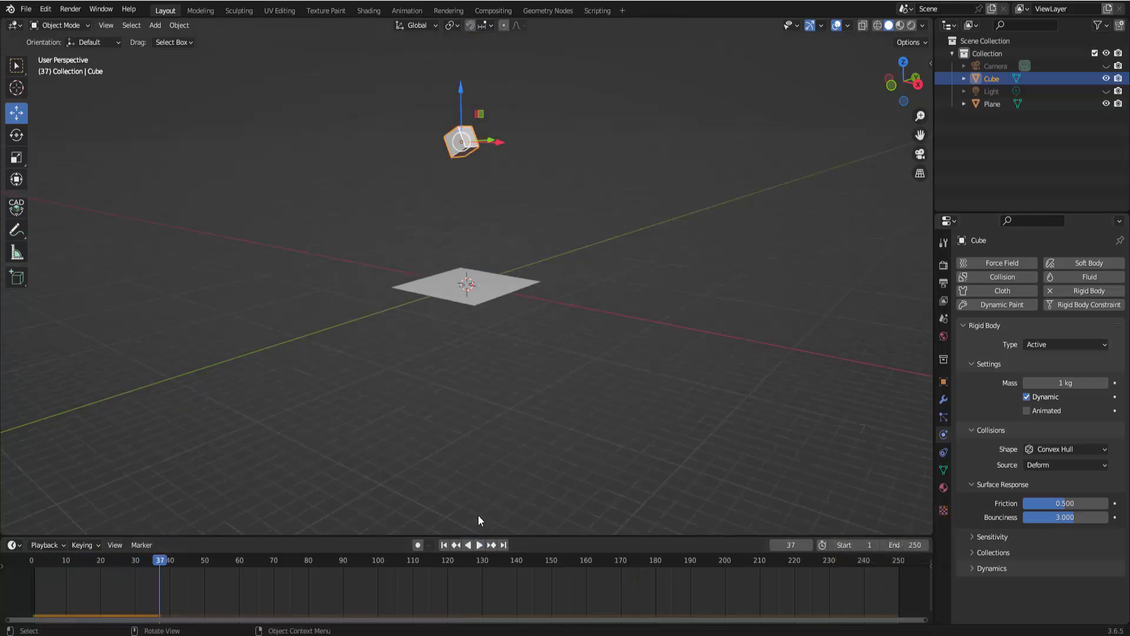
left_click(479, 545)
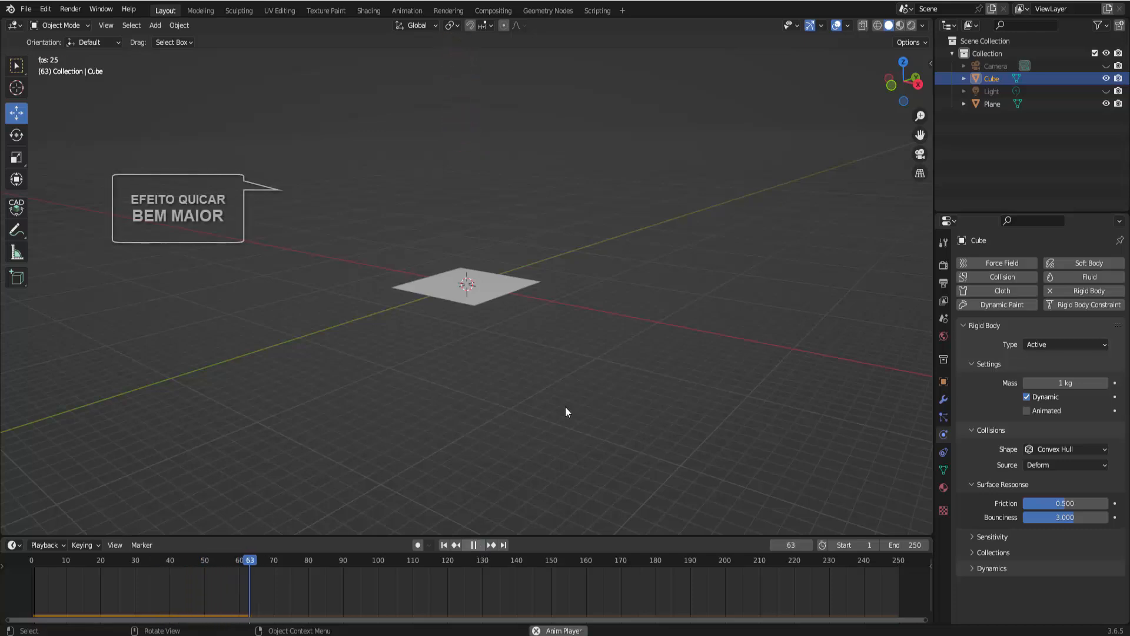
scroll(585, 354, "down", 3)
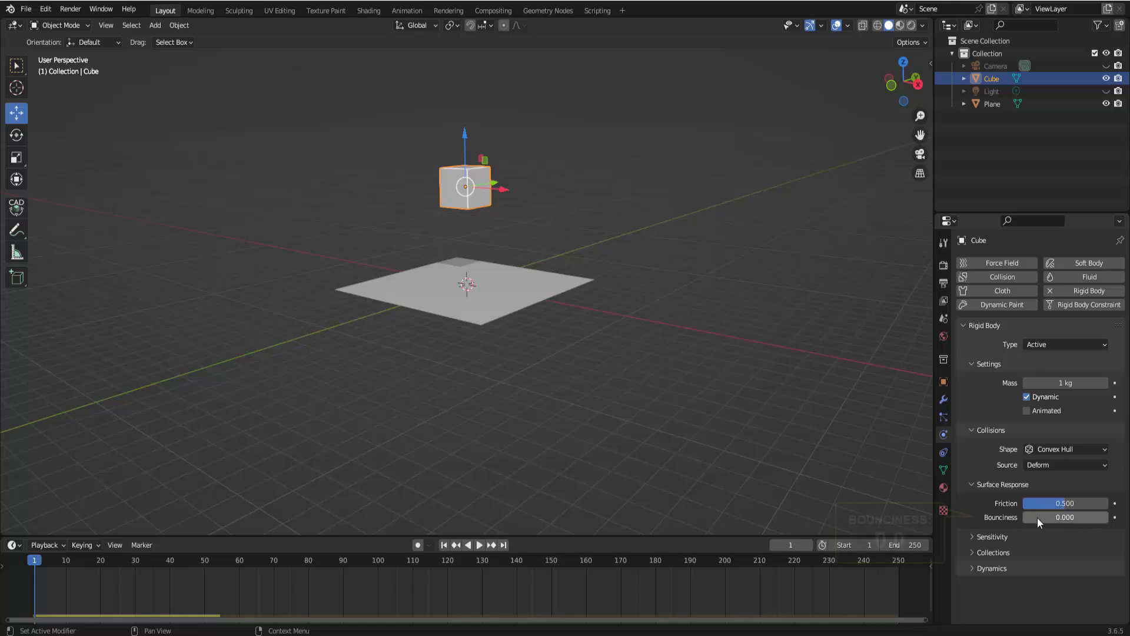
Switch to a front orthographic view, select the cube and move it straight up above the plane
left_click(479, 545)
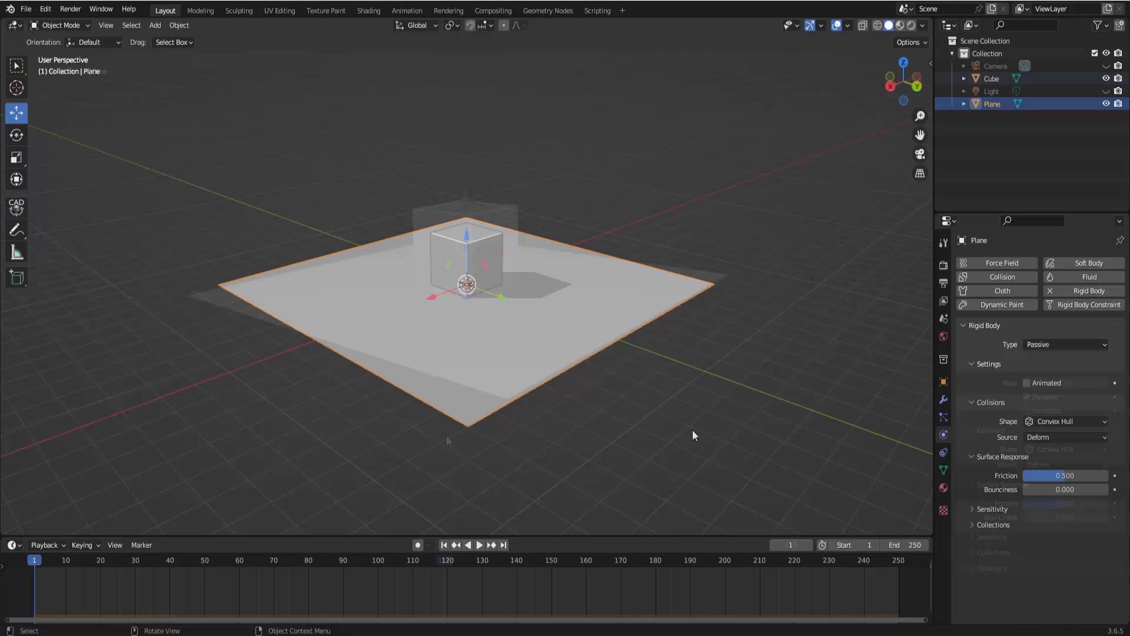
middle_click_drag(693, 431, 686, 405)
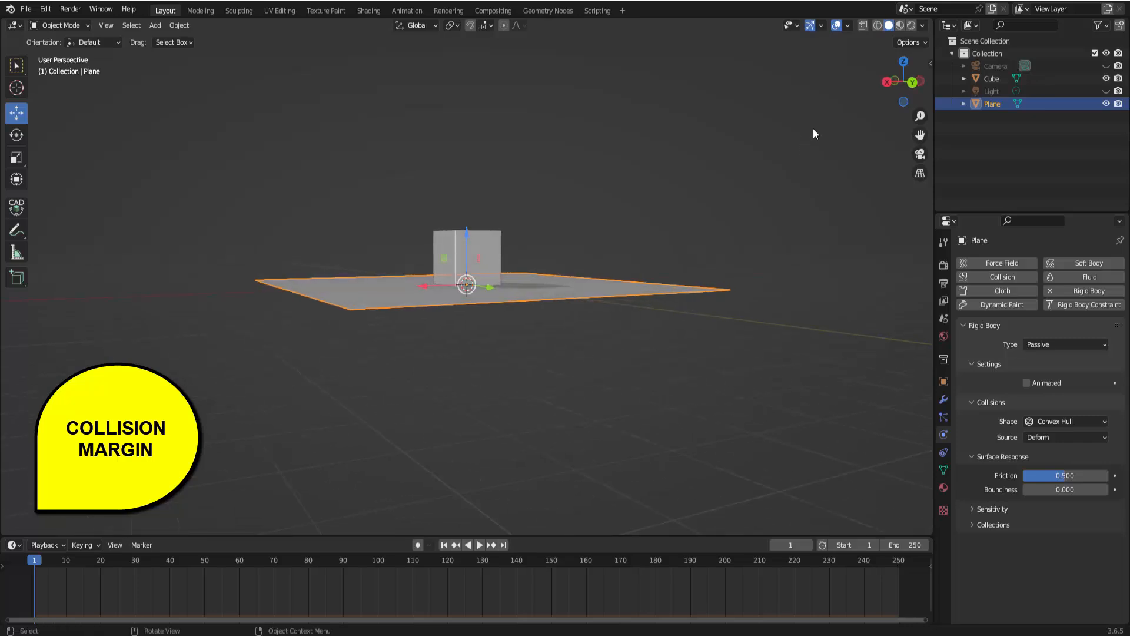
left_click(895, 80)
left_click(480, 239)
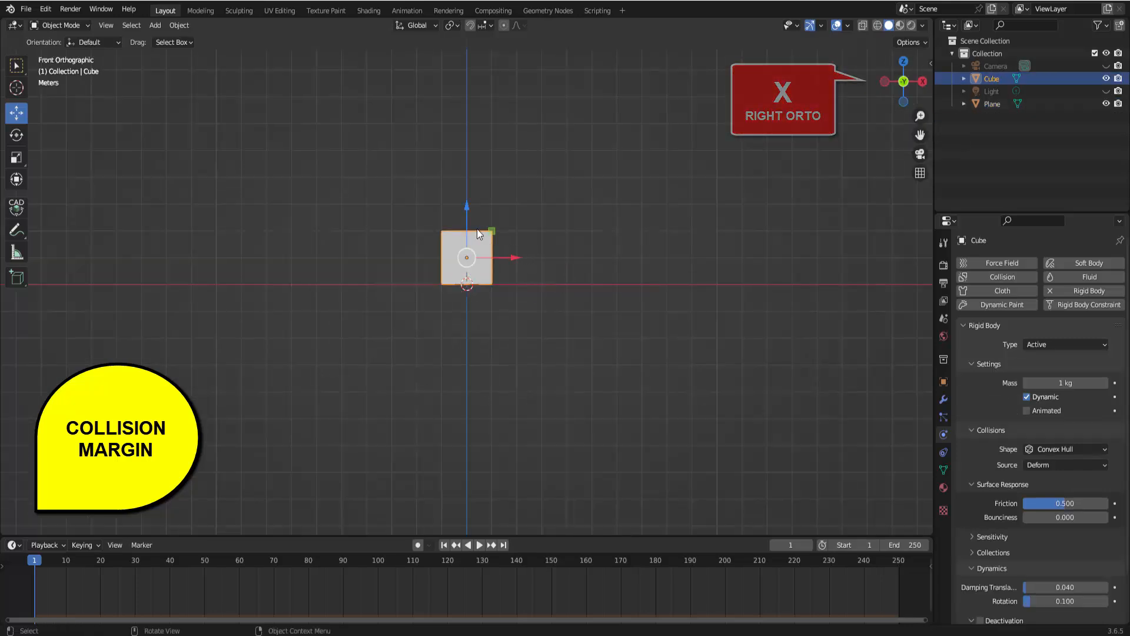
left_click_drag(465, 201, 472, 57)
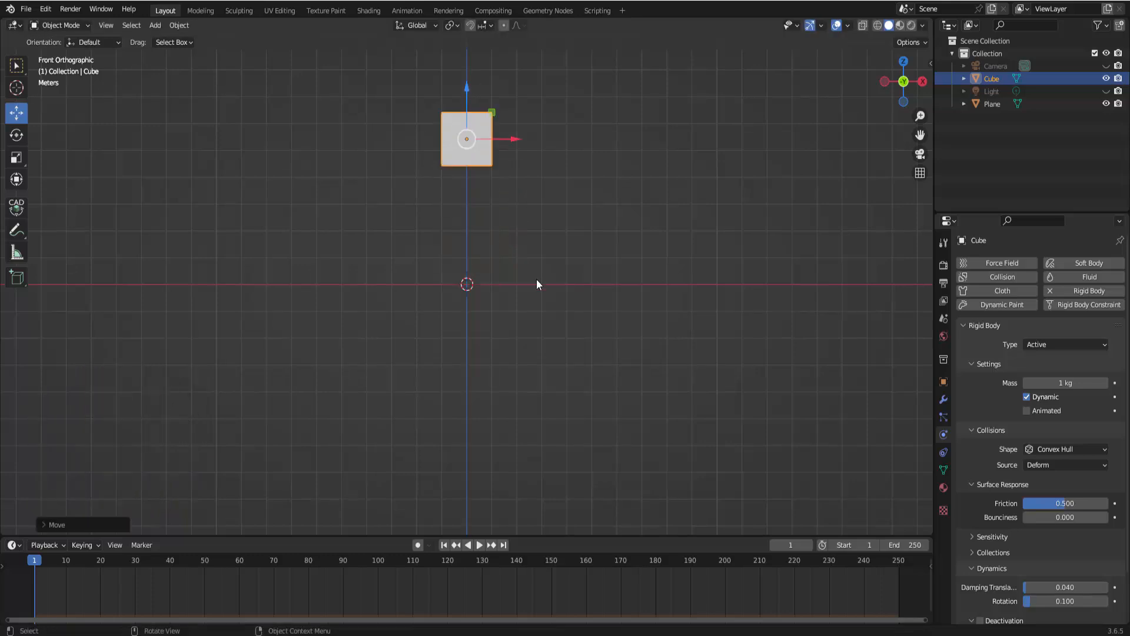
Select the plane and enable Collision Margin in its rigid body sensitivity settings
left_click(534, 287)
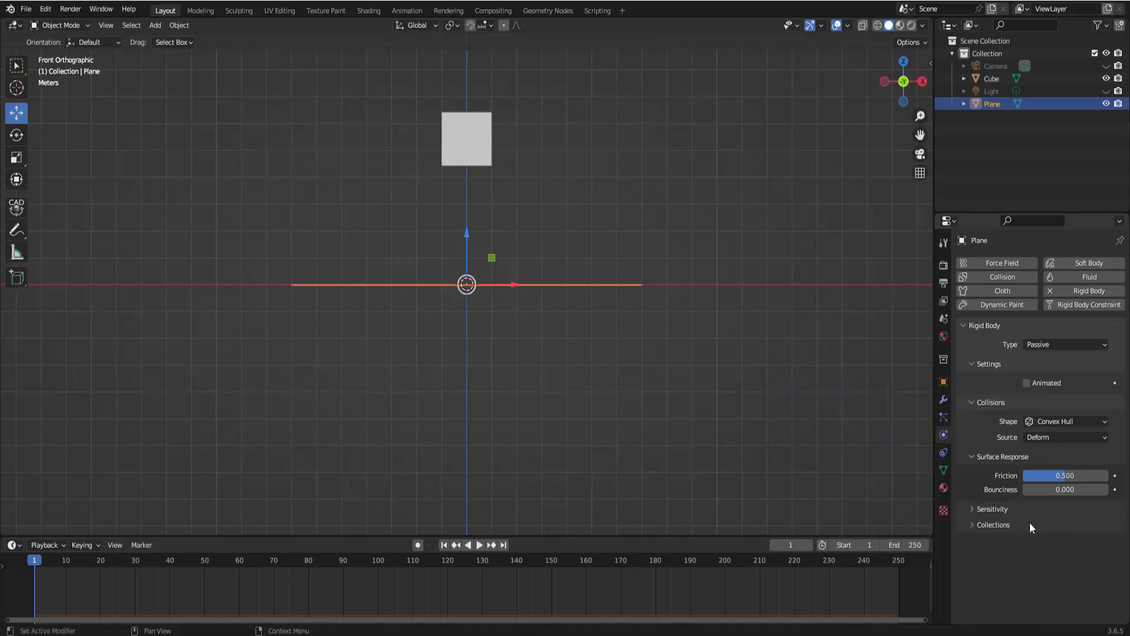
left_click(973, 511)
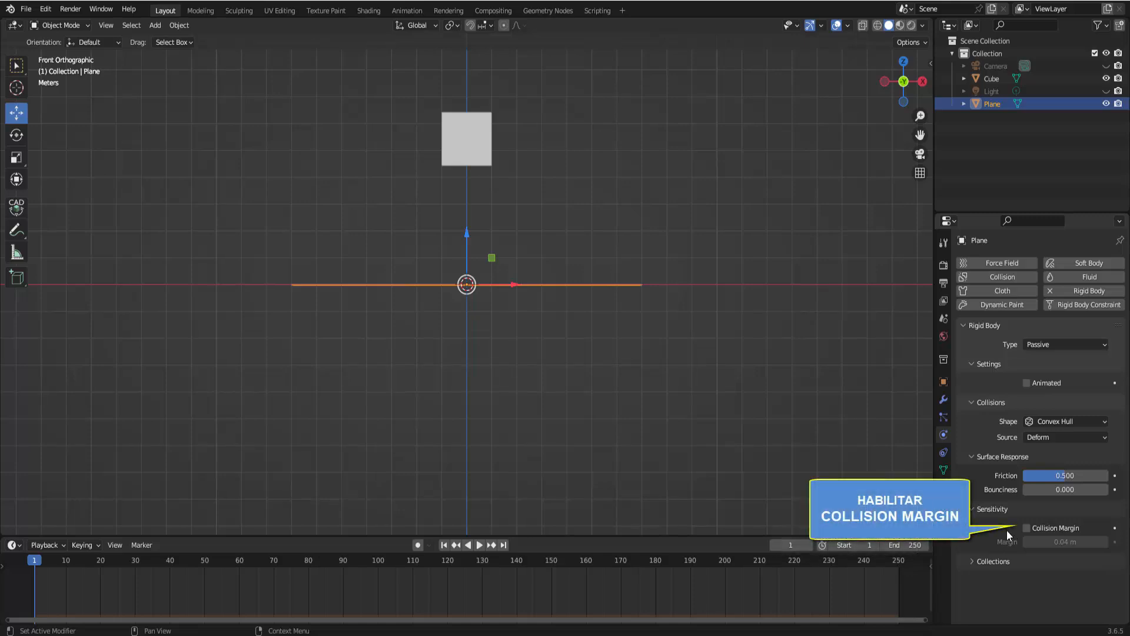
left_click(1028, 528)
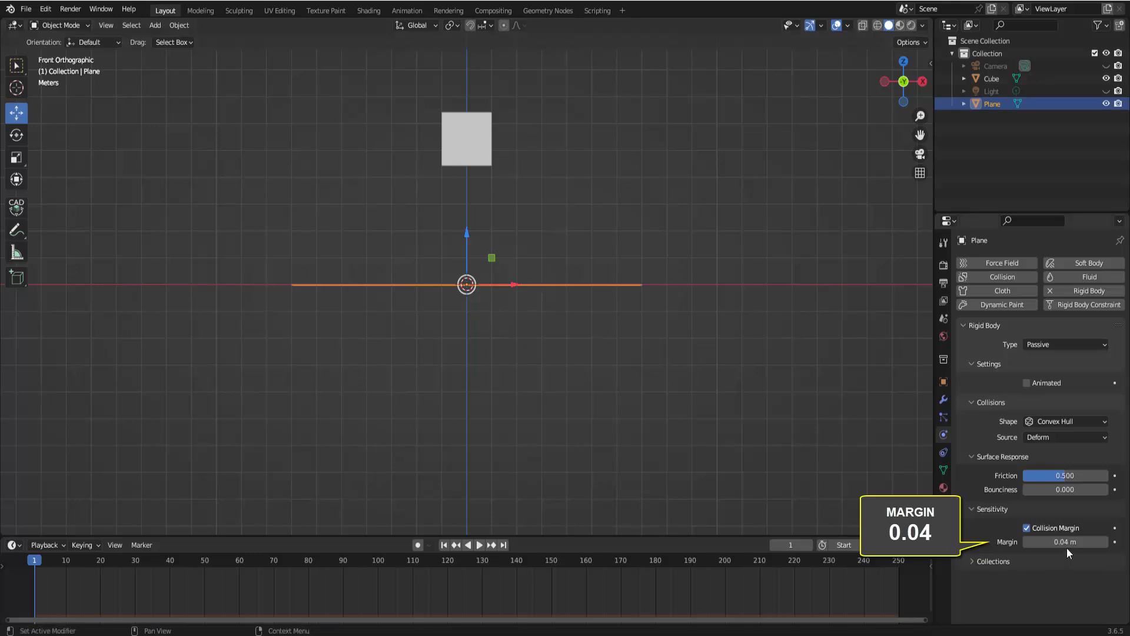
Play the simulation, pause it, and zoom in on the contact between cube and plane
left_click(480, 545)
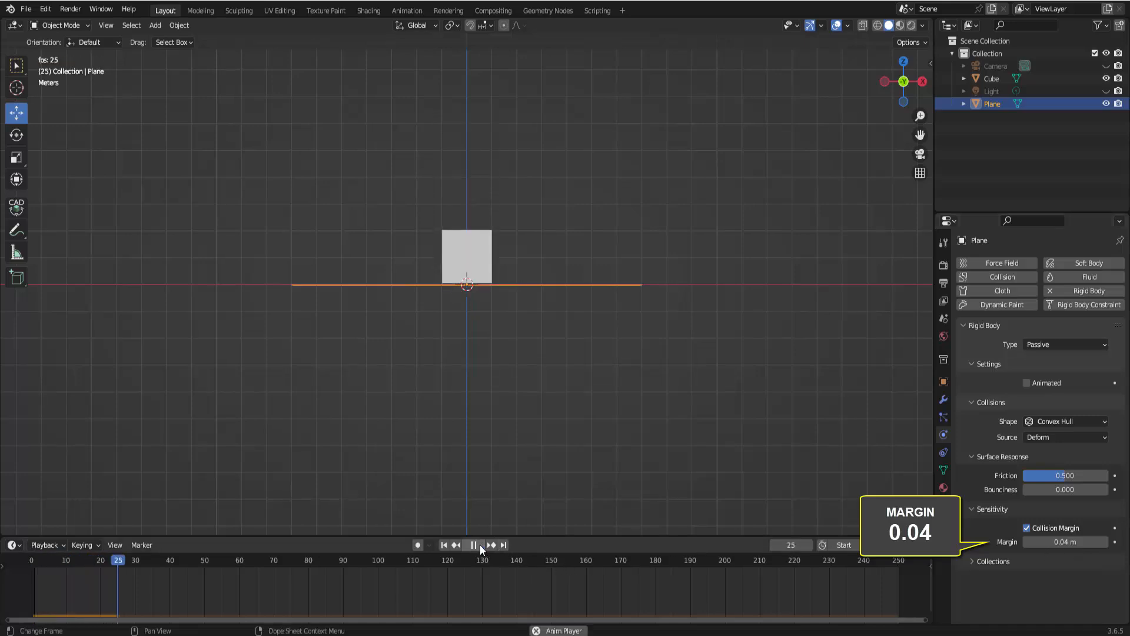
left_click(479, 545)
scroll(496, 249, "up", 10)
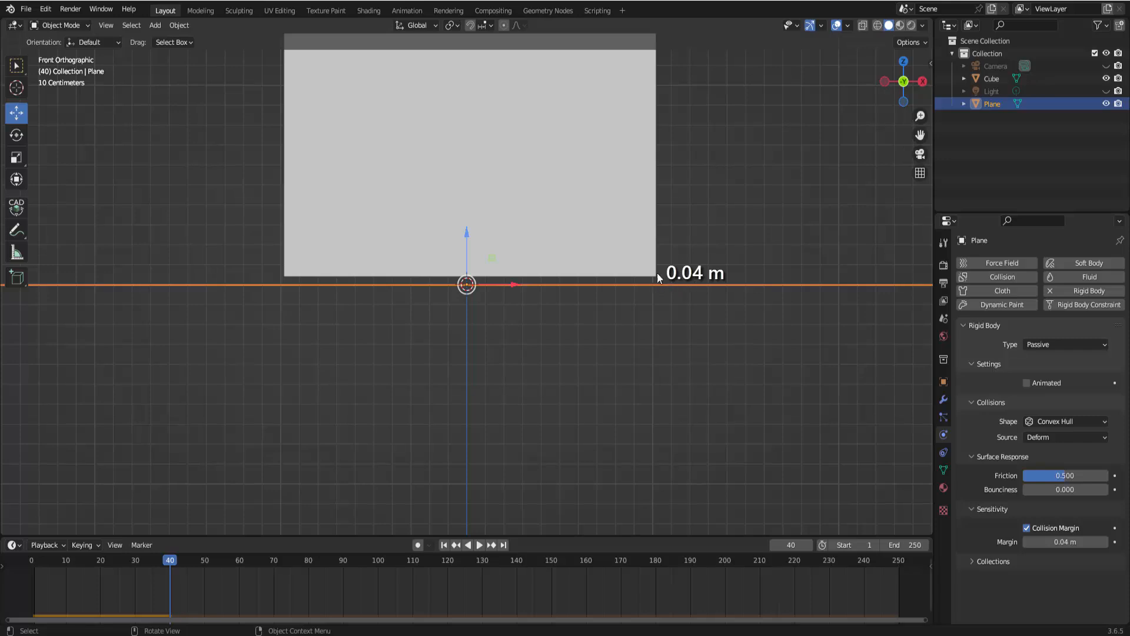
Set the plane's collision margin to 1 m
left_click(1066, 542)
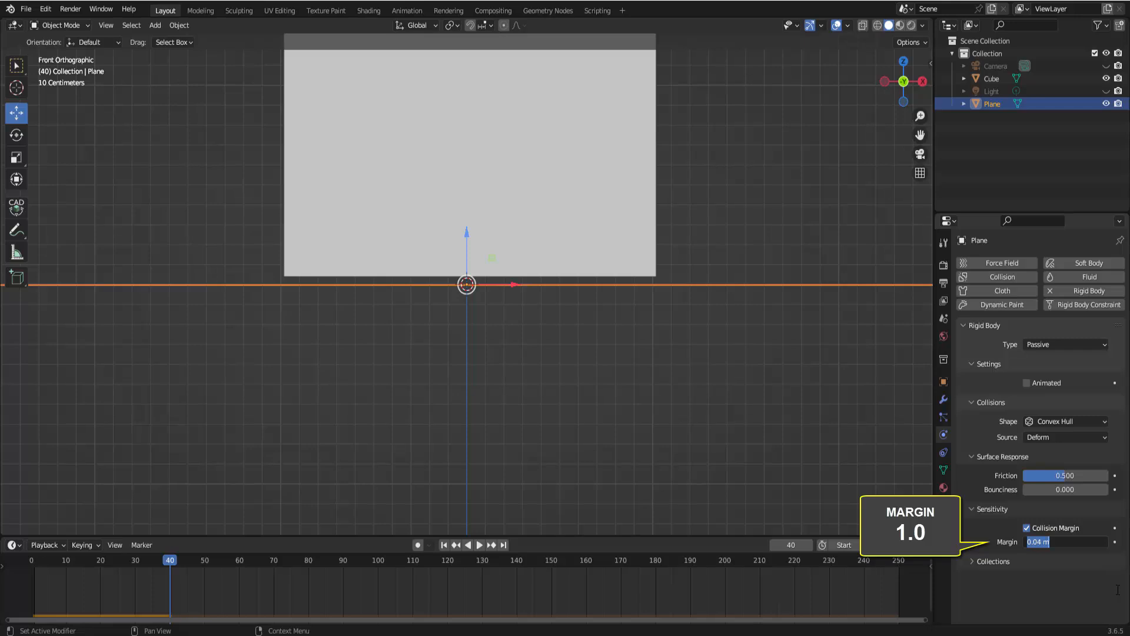
type("1")
key("Return")
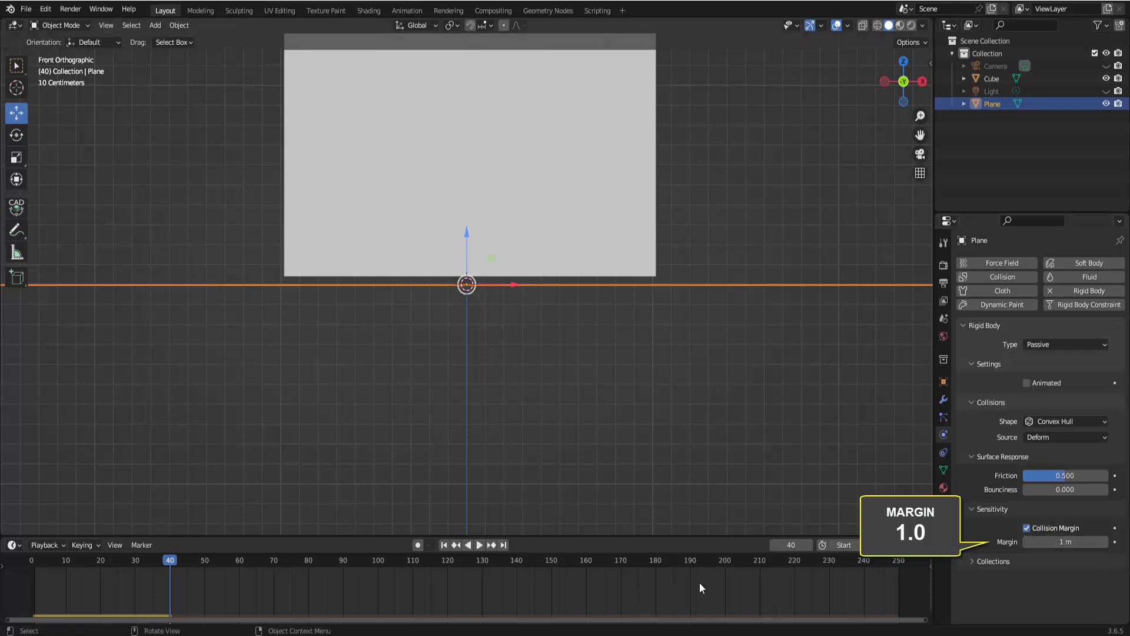
Rewind to the first frame, play the simulation with the 1 m margin and pause it
left_click(446, 545)
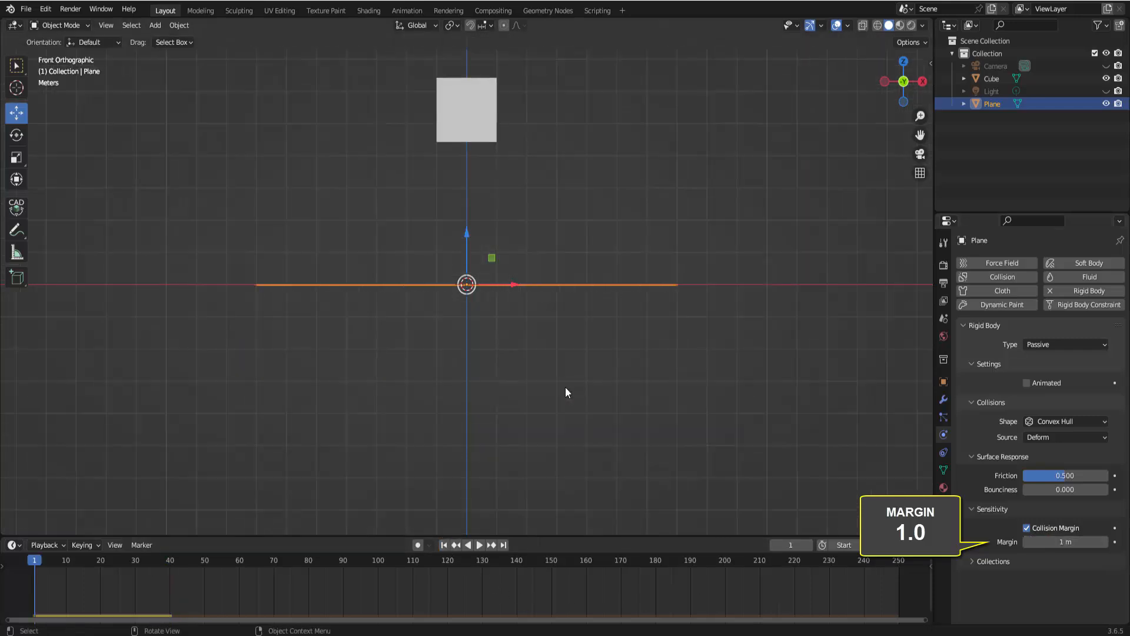
left_click(479, 546)
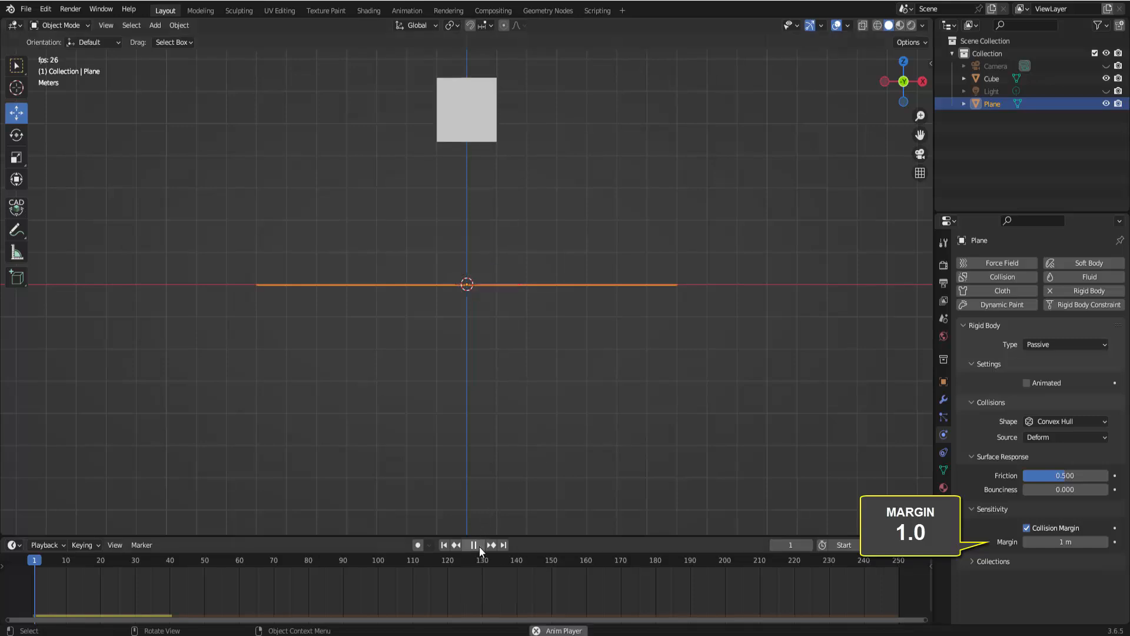
left_click(479, 546)
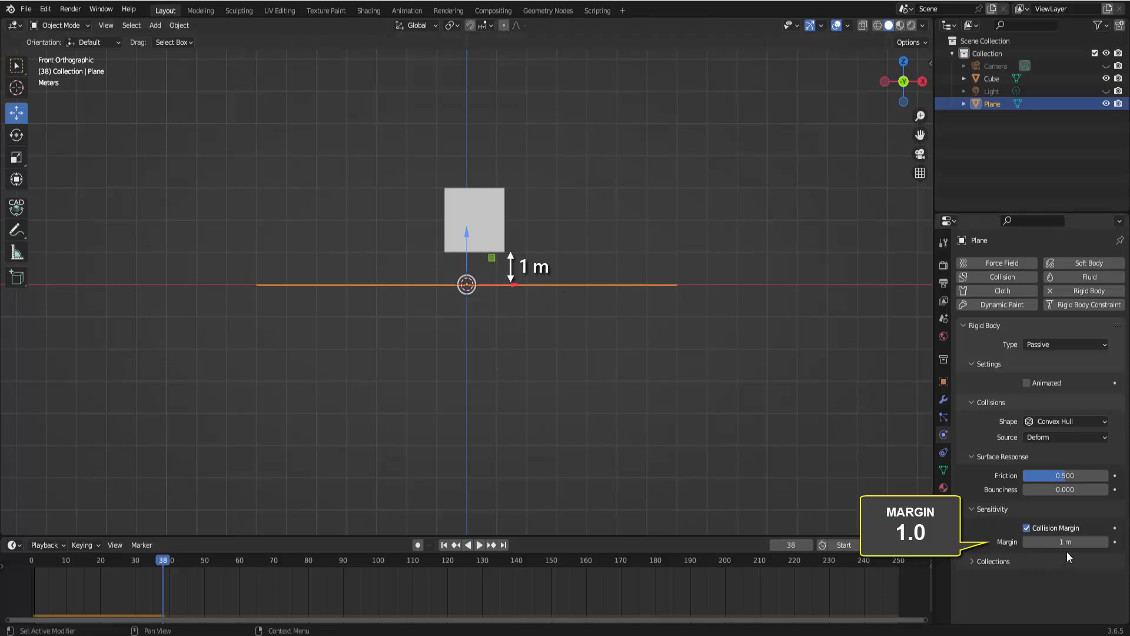
Select the cube, enable its Collision Margin and set the margin to 0.5 m
left_click(499, 216)
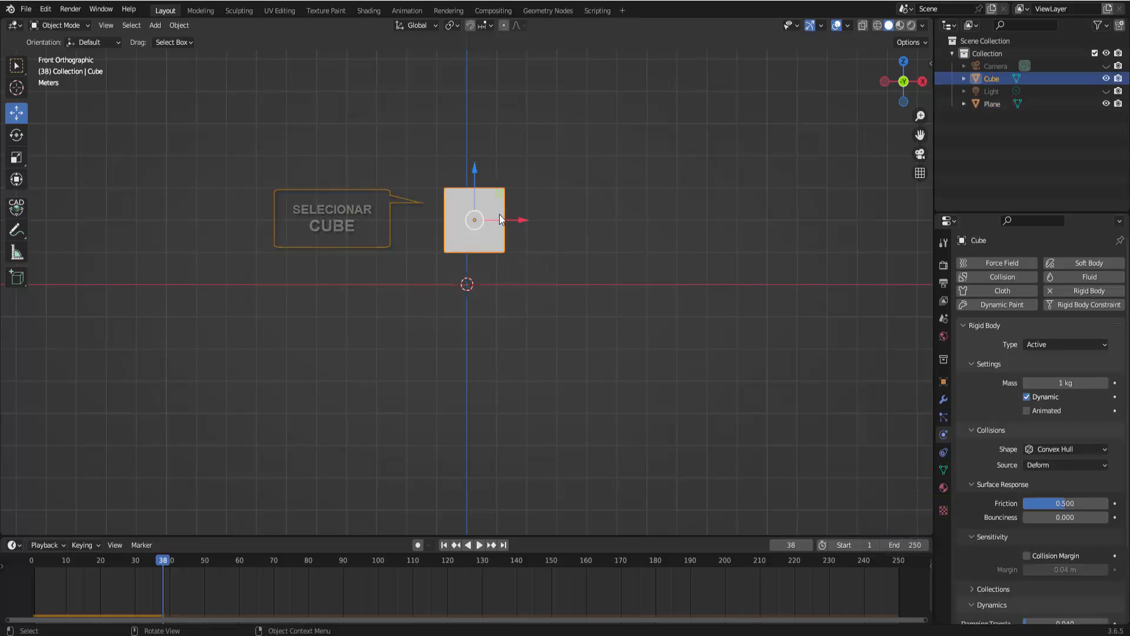
left_click(1027, 555)
left_click(1054, 570)
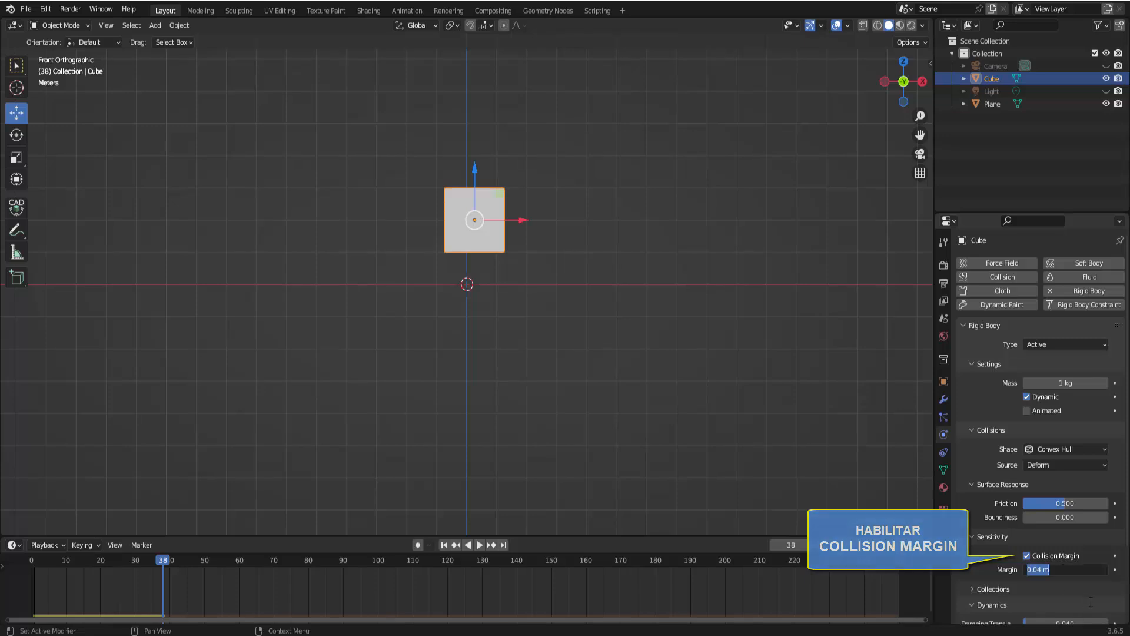
type(".5")
key("Return")
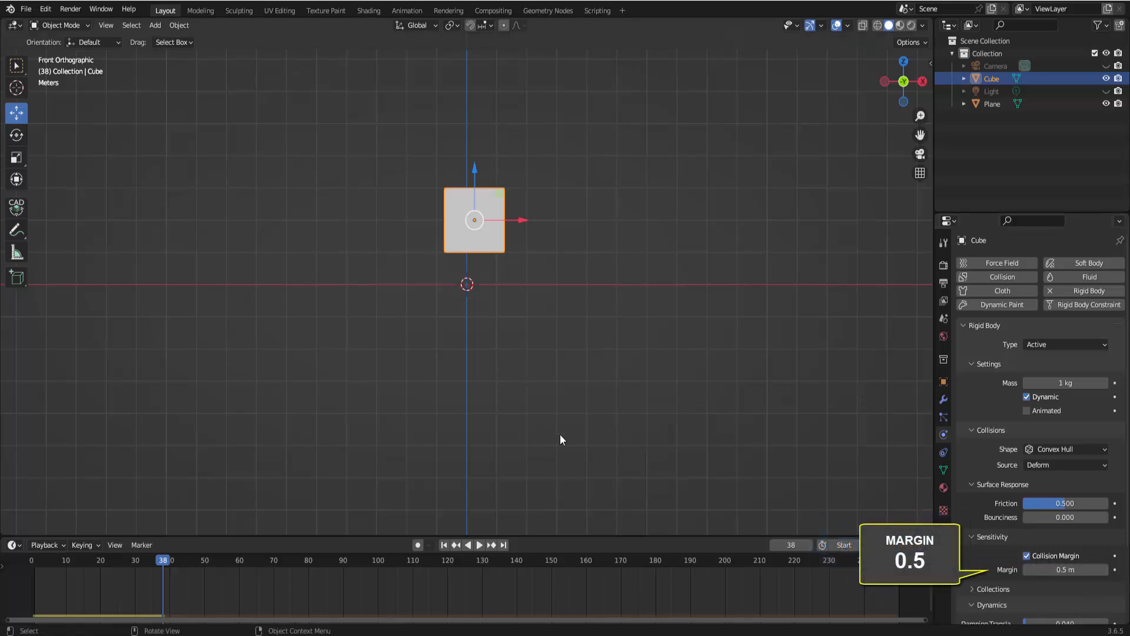
Rewind to the first frame, then play the simulation with the cube's 0.5 m margin and pause it
left_click(445, 545)
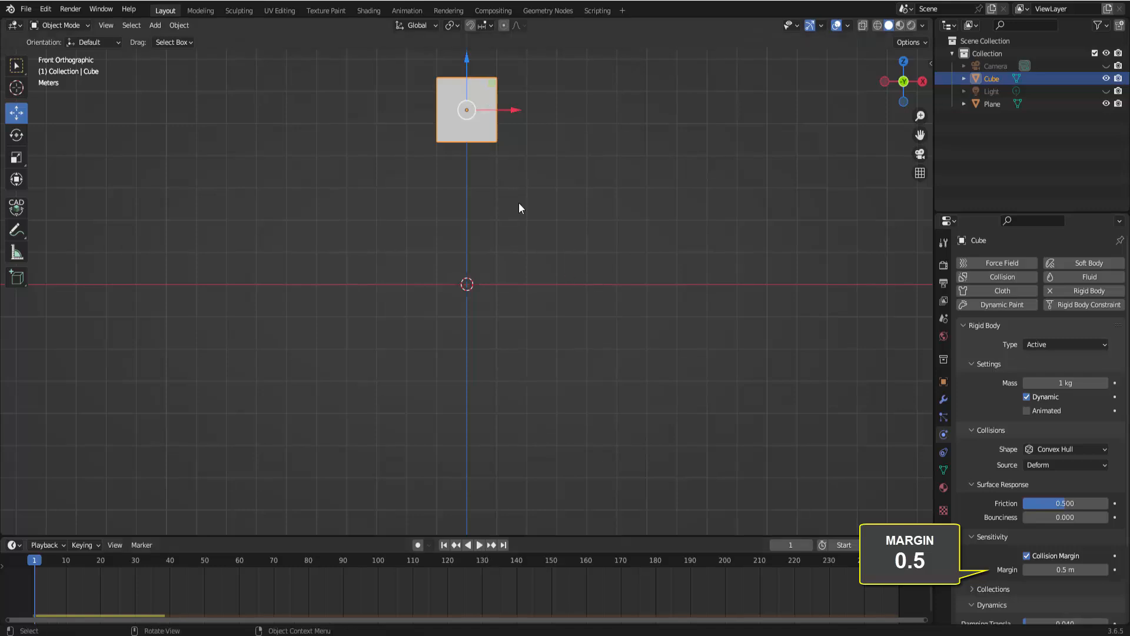
left_click(477, 545)
left_click(477, 544)
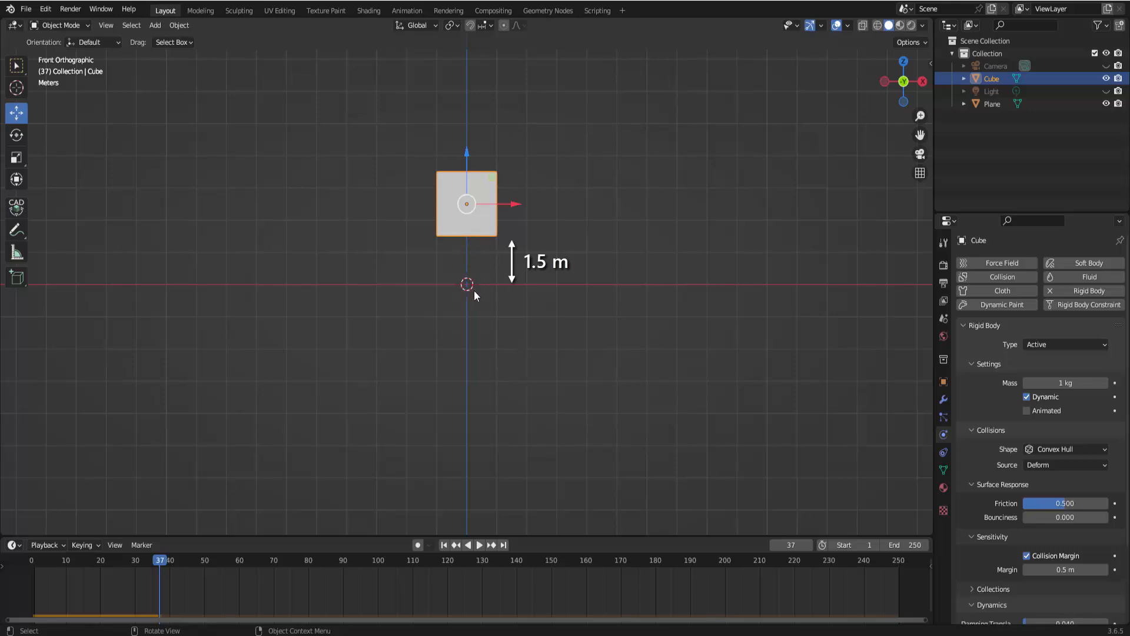
Disable Collision Margin on both the cube and the plane
left_click(488, 285)
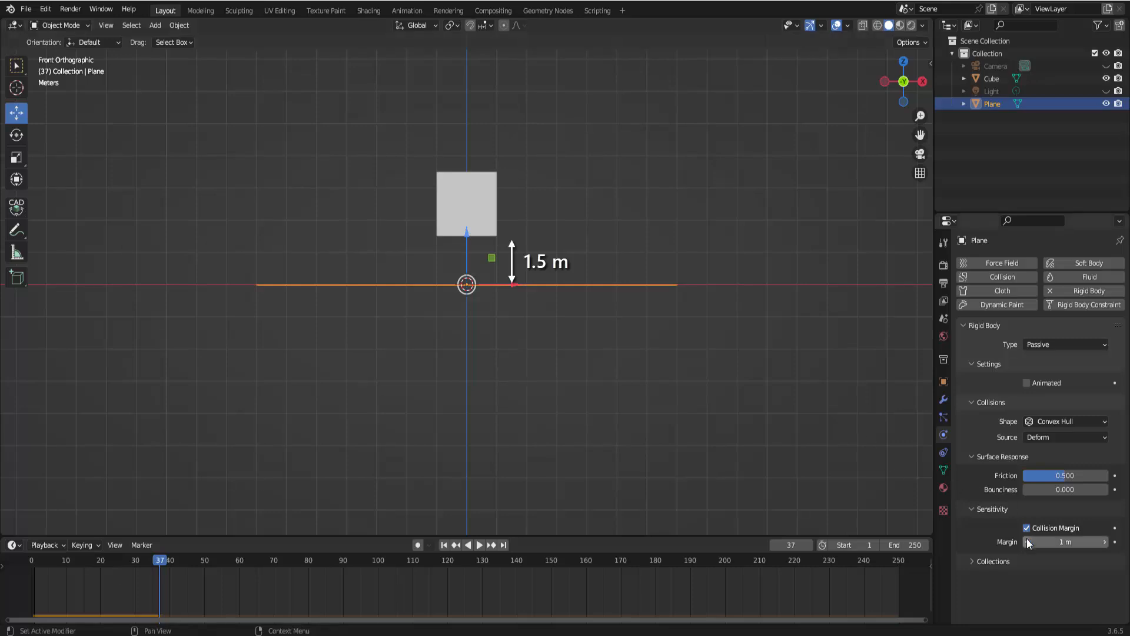
left_click(486, 201)
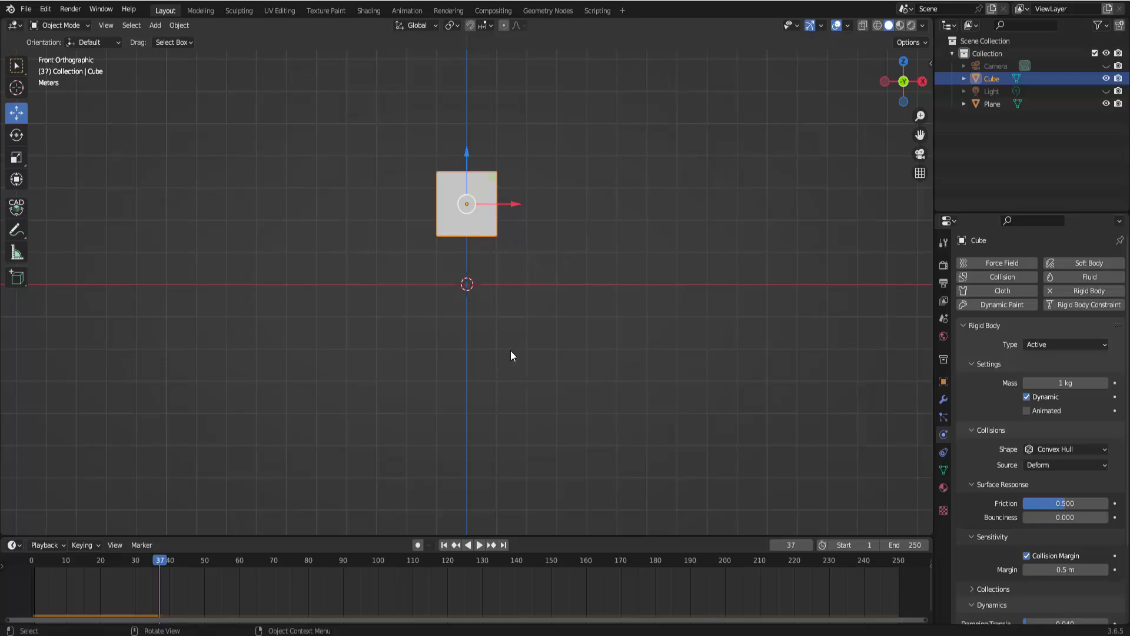
left_click(1027, 556)
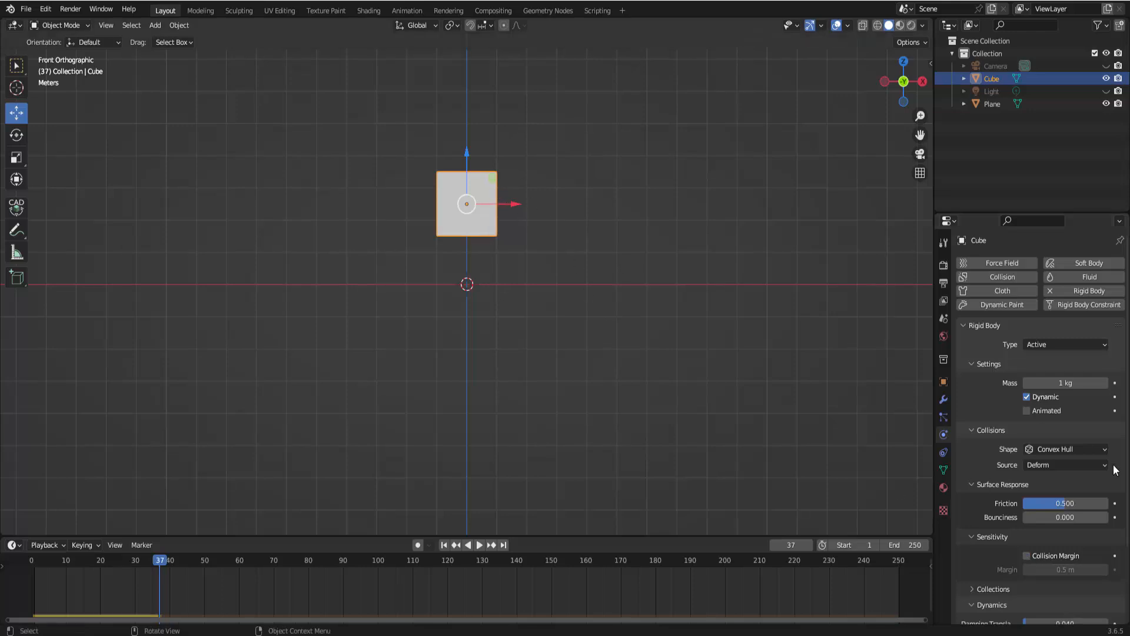
left_click(563, 285)
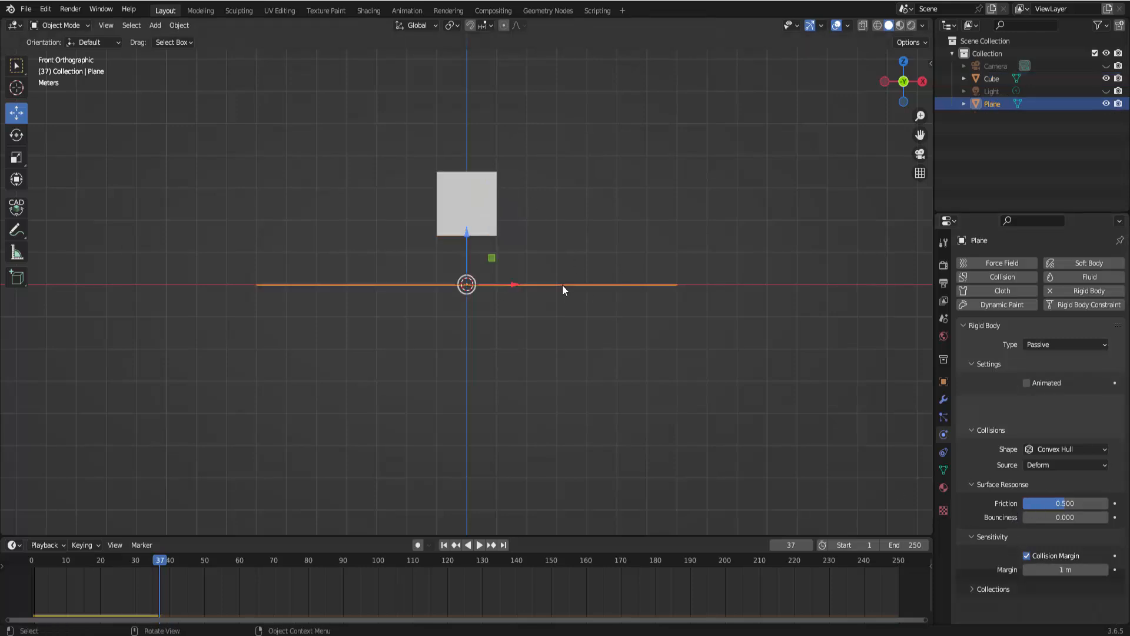
left_click(1029, 529)
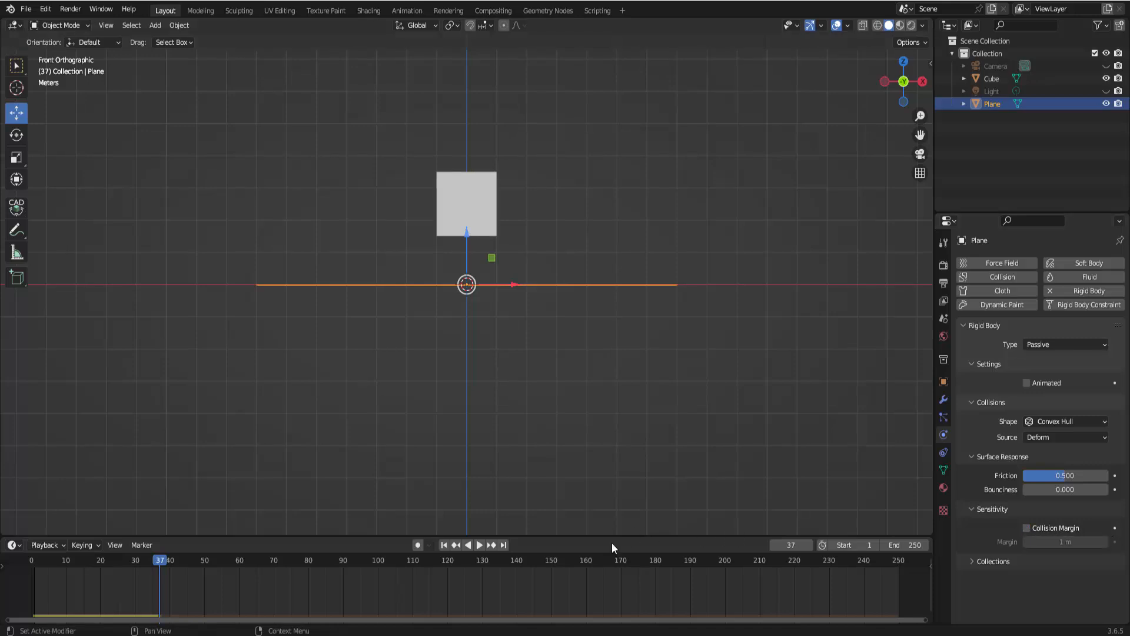
Rewind to the first frame, play the simulation without collision margins and pause it
left_click(444, 545)
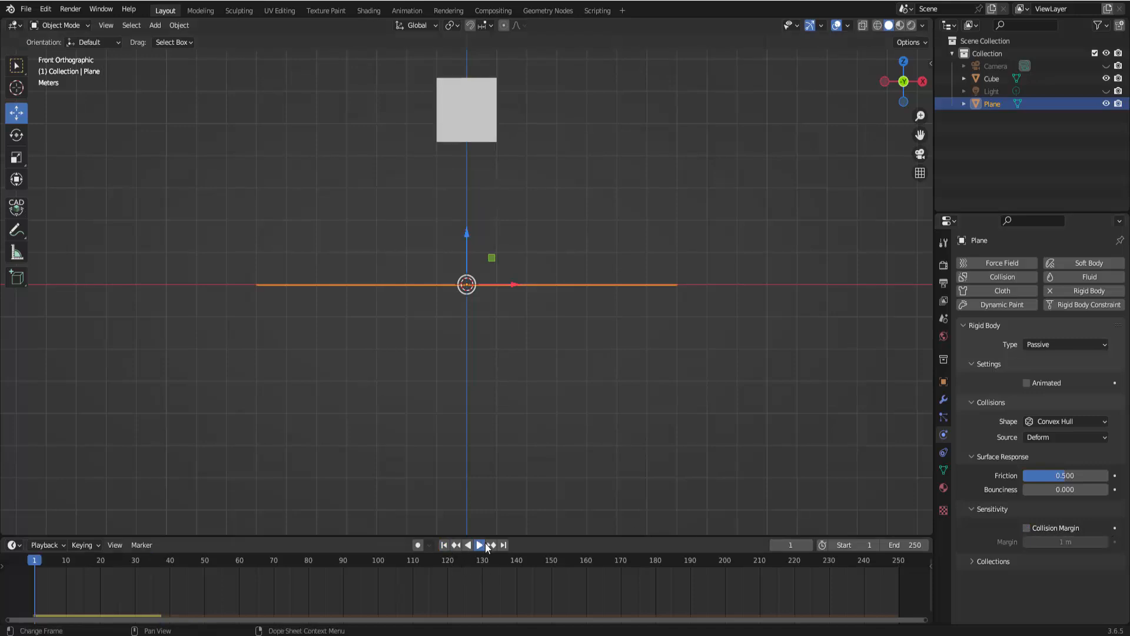
left_click(479, 545)
left_click(484, 545)
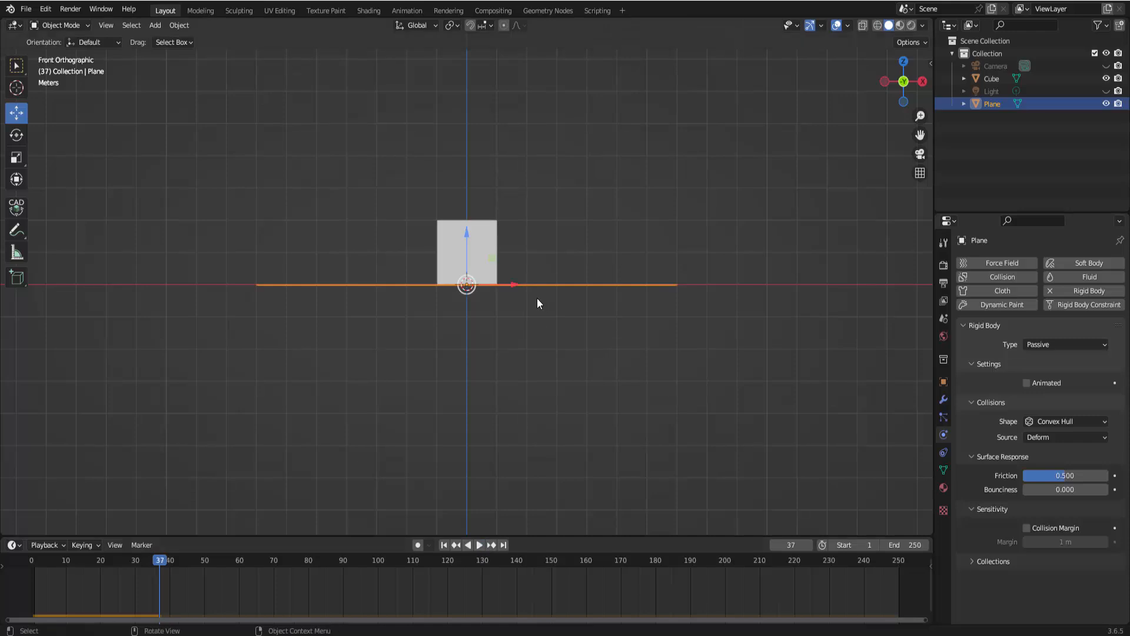
Switch to a perspective view and delete the cube
middle_click_drag(537, 298, 533, 321)
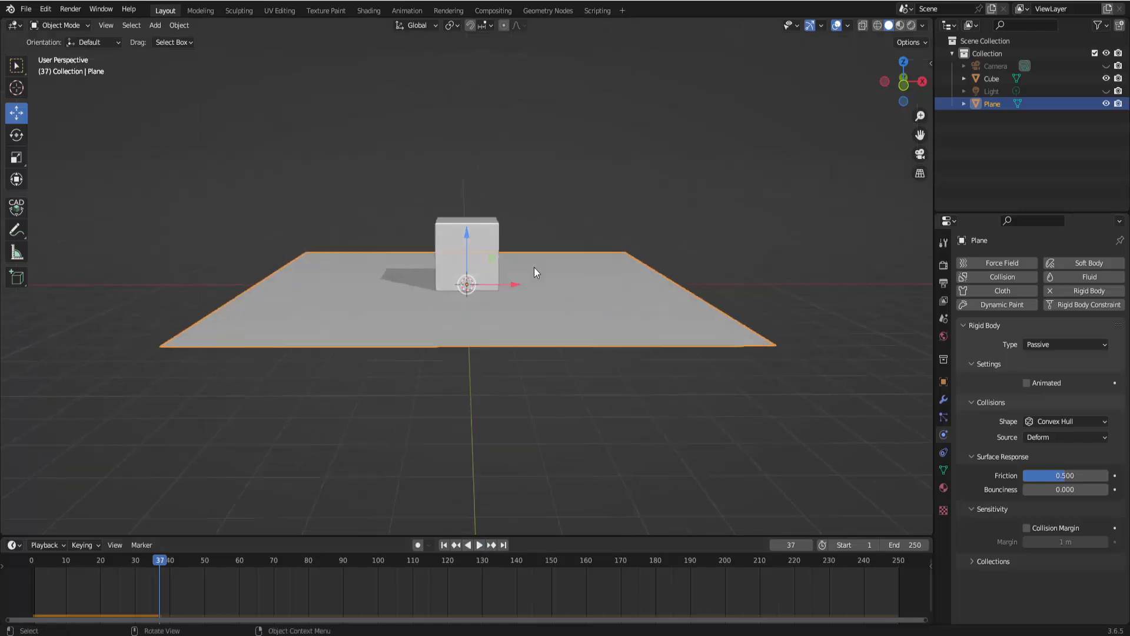
left_click(493, 250)
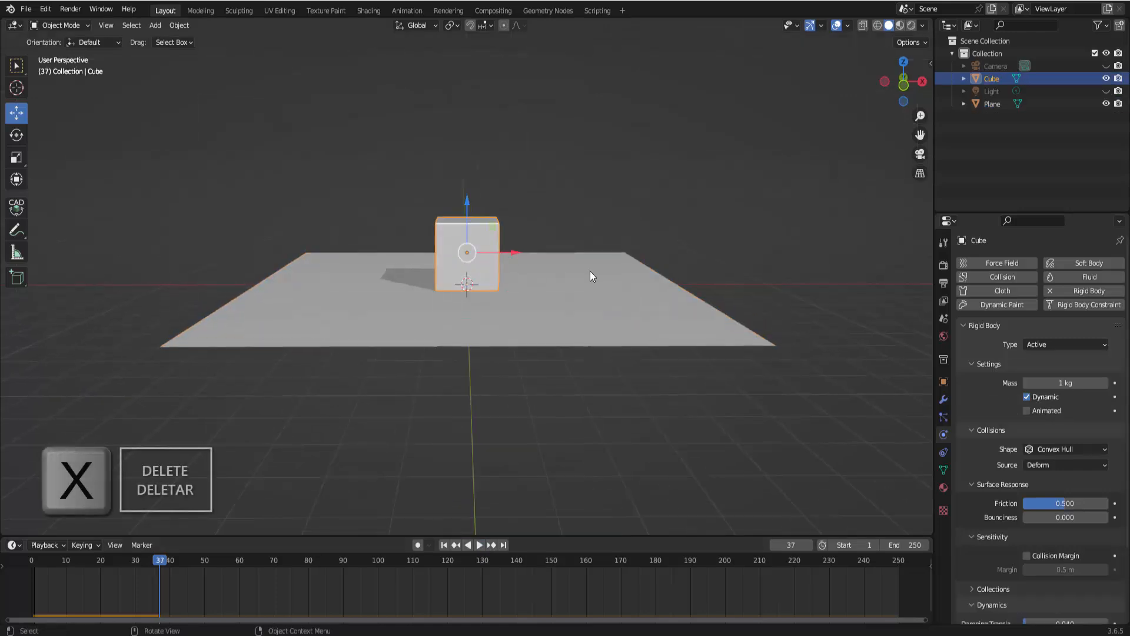
key("x")
left_click(591, 273)
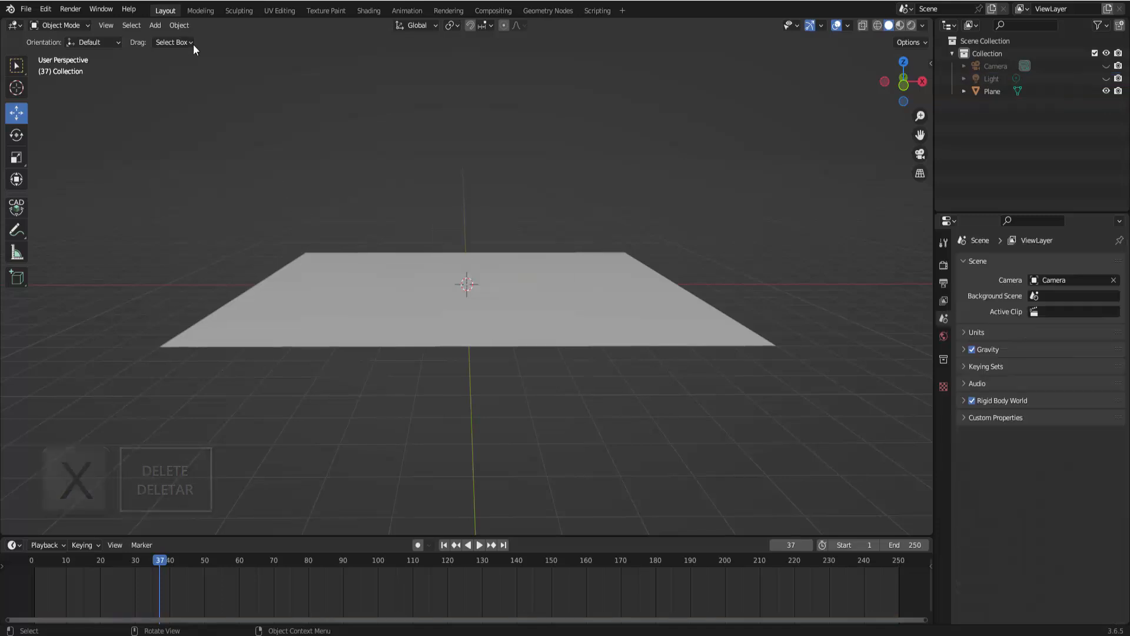
Add a UV sphere and move it up along the Z axis above the plane
left_click(161, 27)
mouse_move(186, 40)
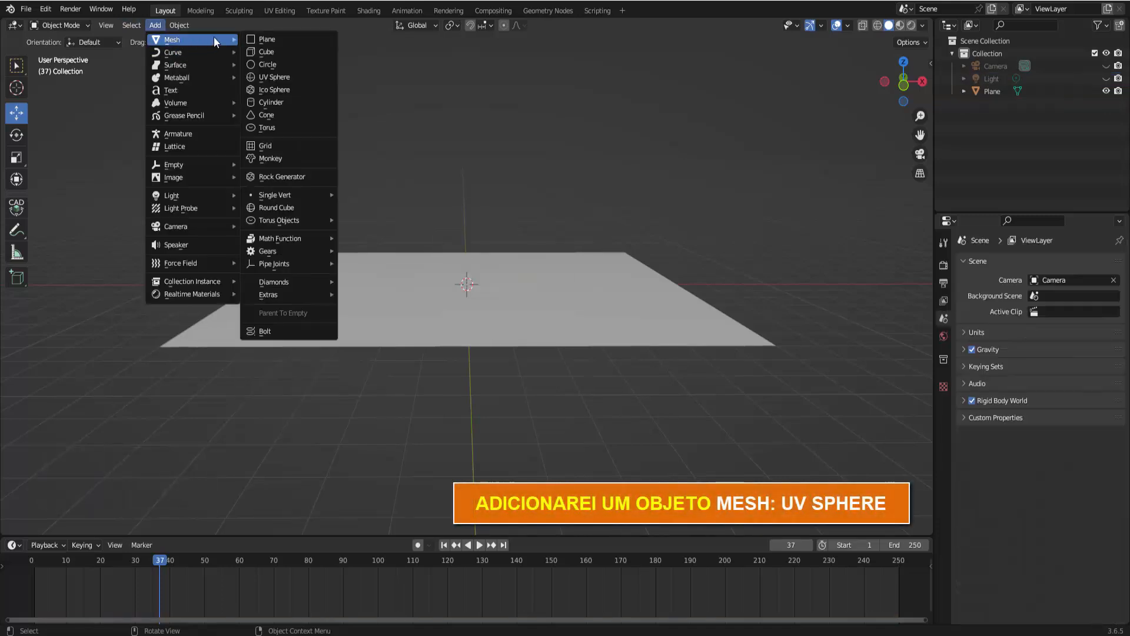
left_click(276, 76)
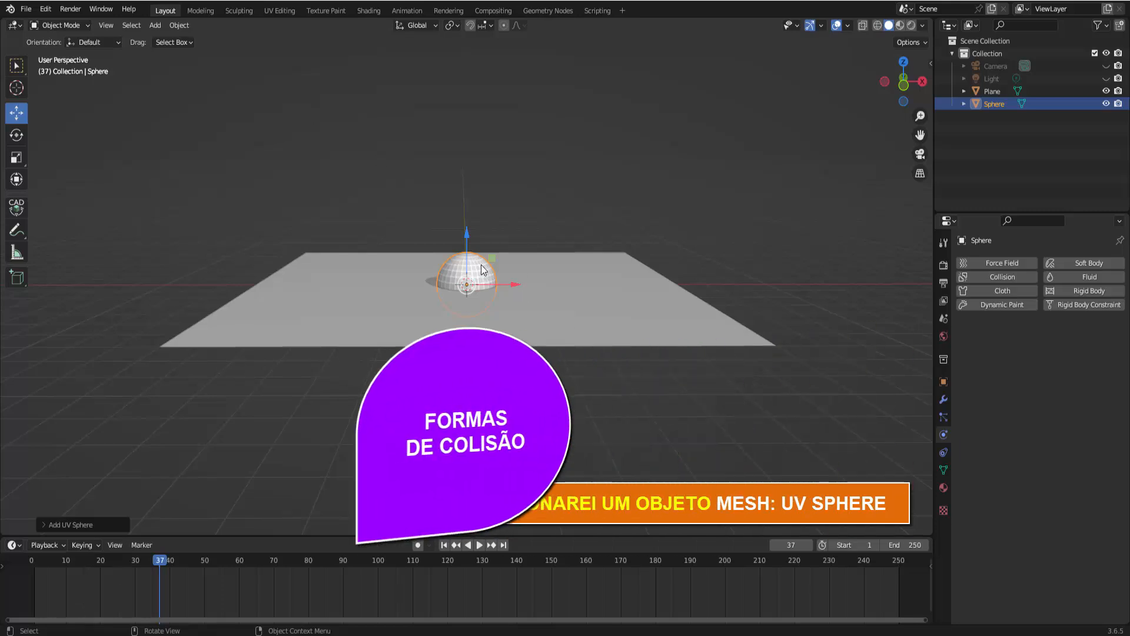
left_click_drag(464, 236, 465, 45)
Rotate the plane about the global Y axis to tilt it by about 17 degrees
mouse_move(701, 306)
middle_mouse_down()
mouse_move(700, 317)
mouse_move(674, 314)
mouse_move(684, 316)
middle_mouse_up()
scroll(700, 312, "down", 2)
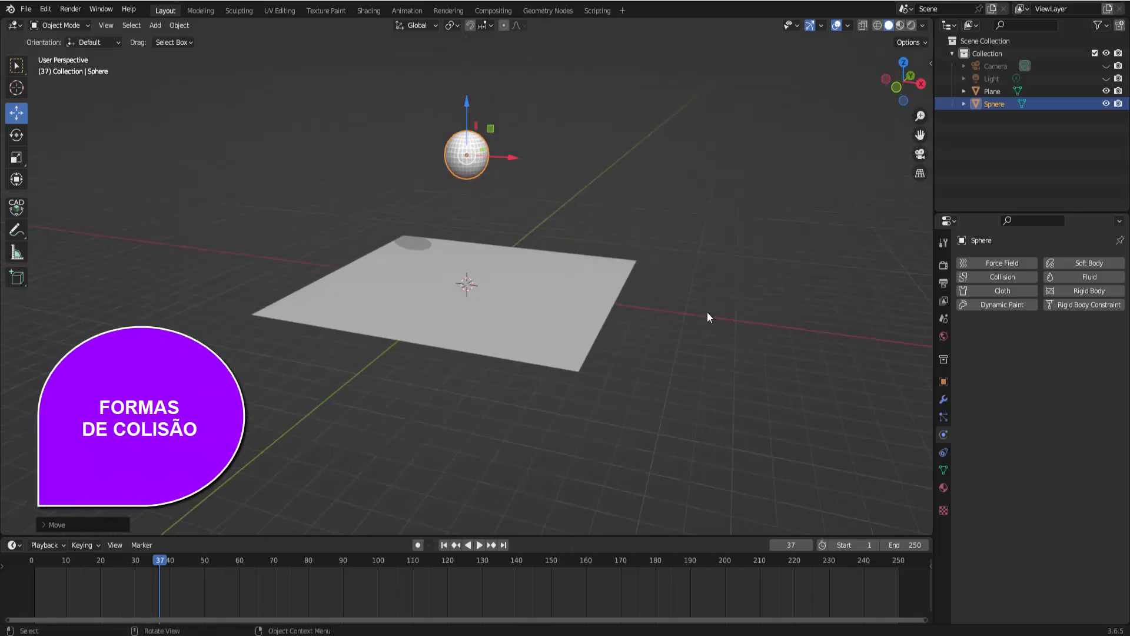
left_click(600, 296)
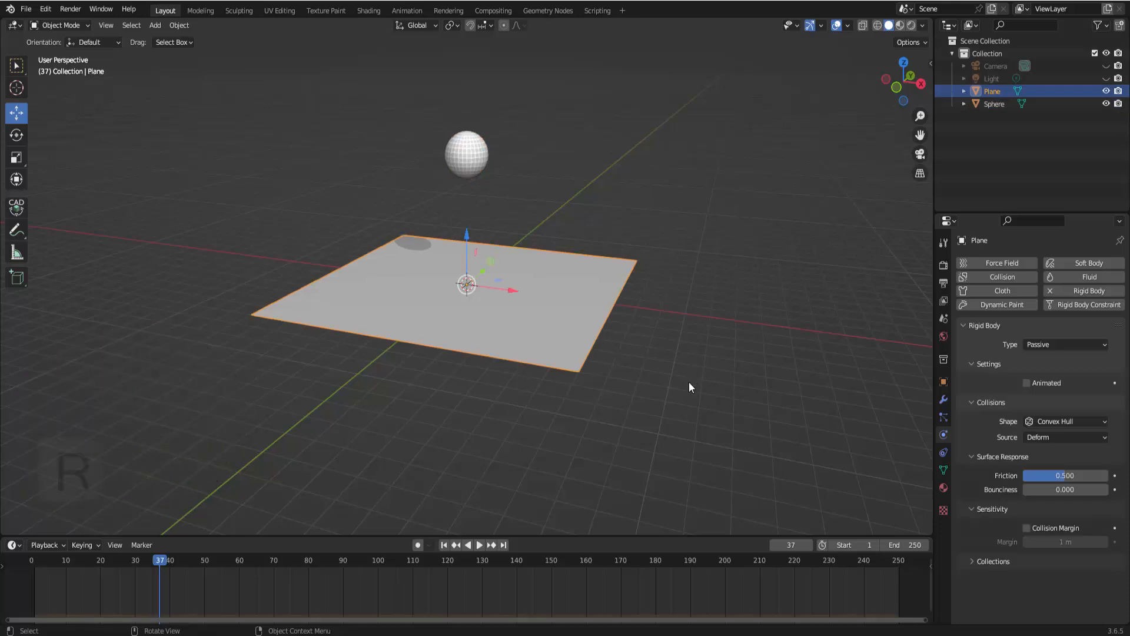
key("r")
key("y")
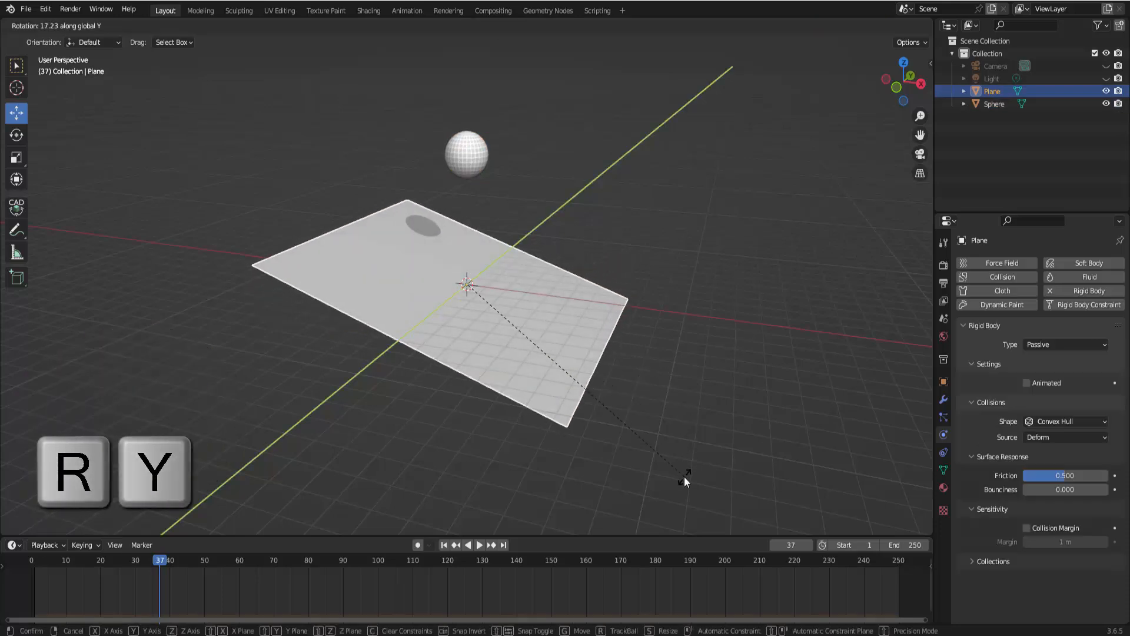
left_click(684, 476)
Add a rigid body to the sphere, play the simulation, pause it and rewind to the first frame
left_click(480, 156)
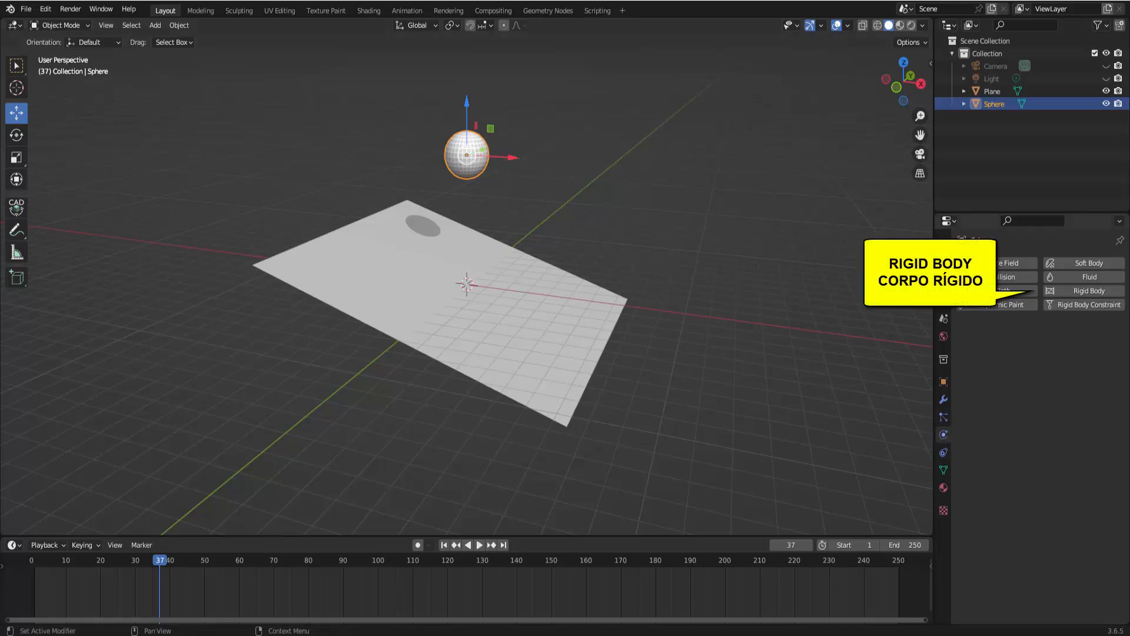
left_click(1069, 290)
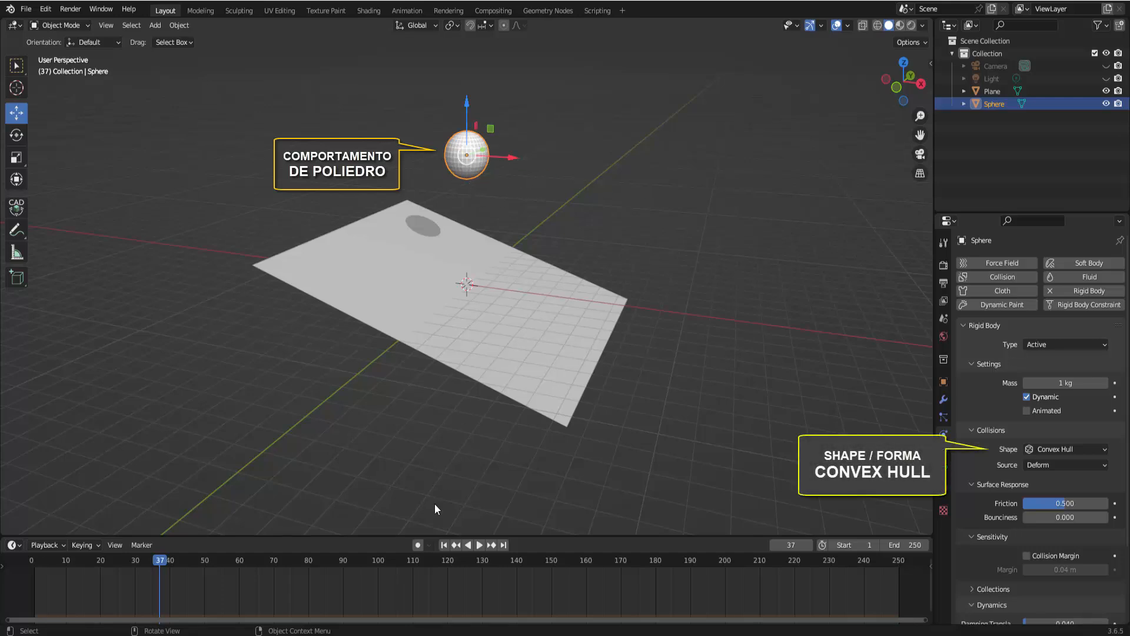
left_click(479, 545)
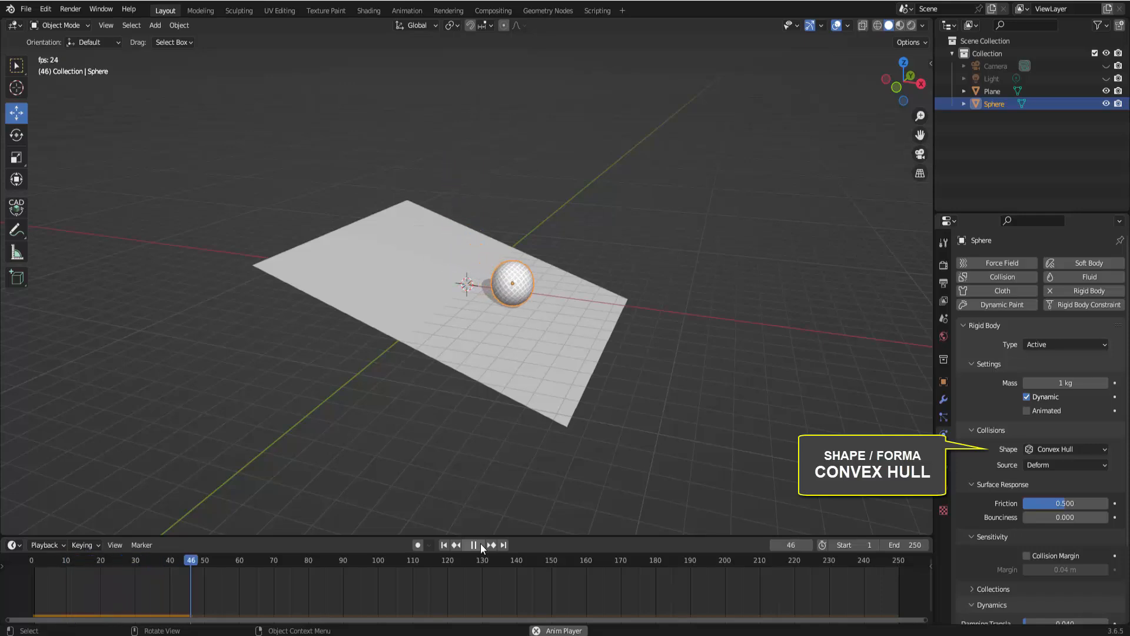
left_click(480, 542)
left_click(444, 544)
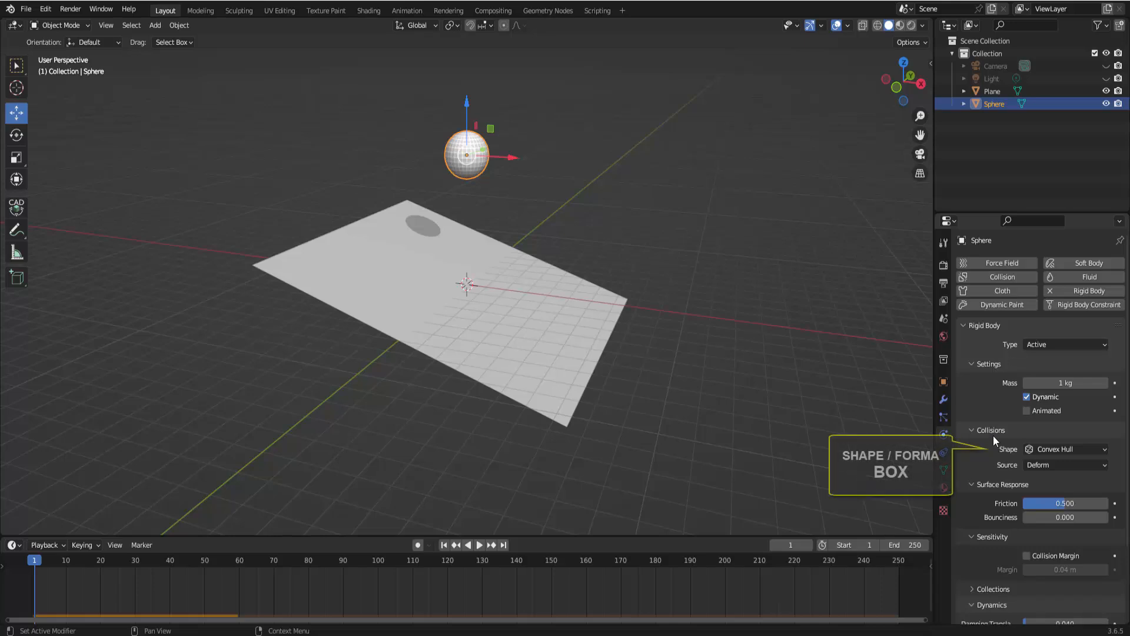
Set the sphere's collision shape to Box, play the simulation, then rewind to the first frame
left_click(1056, 449)
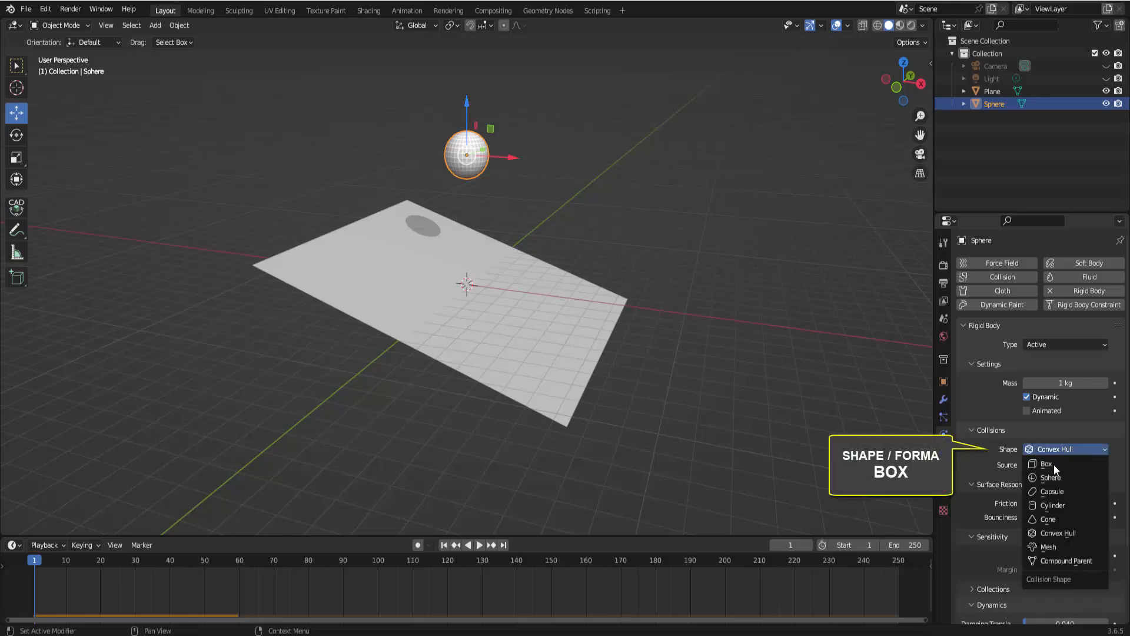
left_click(1051, 464)
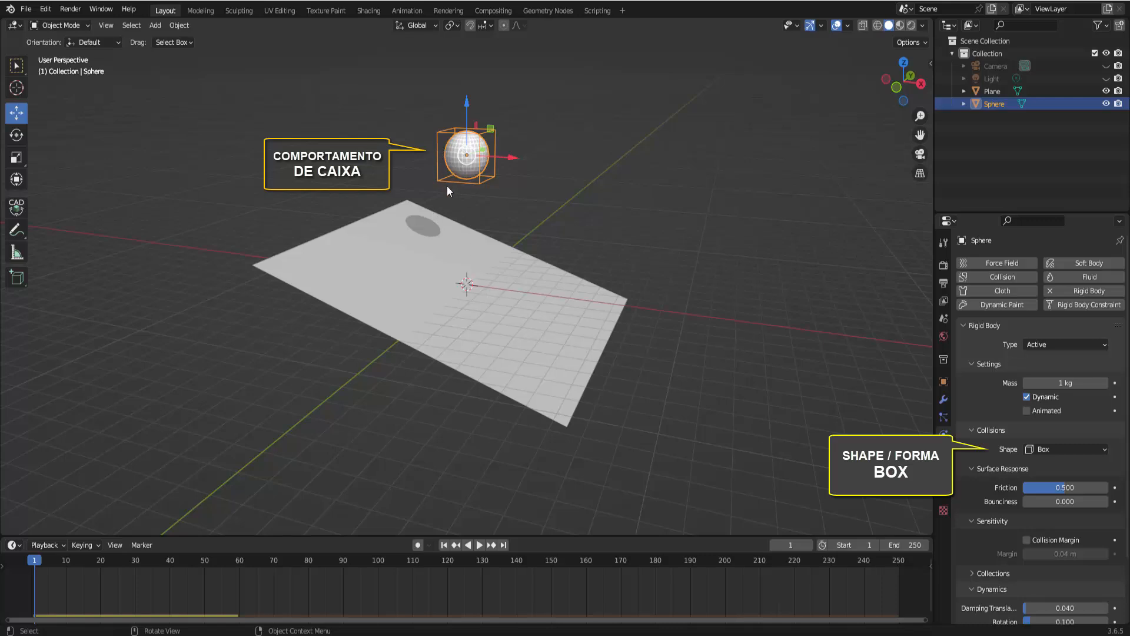
left_click(479, 545)
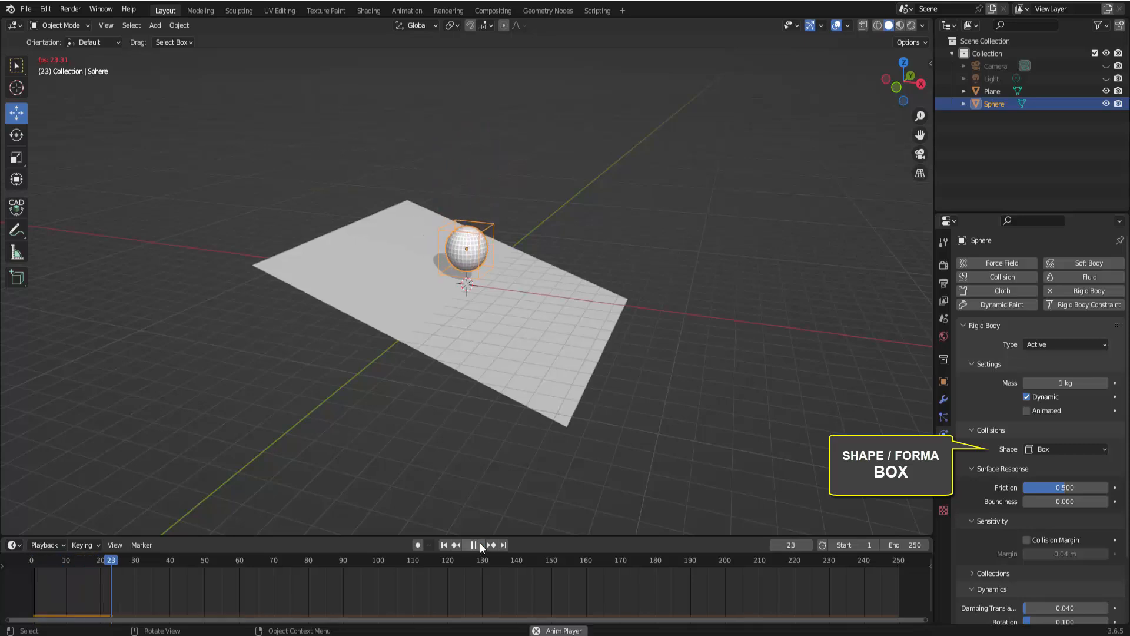
left_click(481, 545)
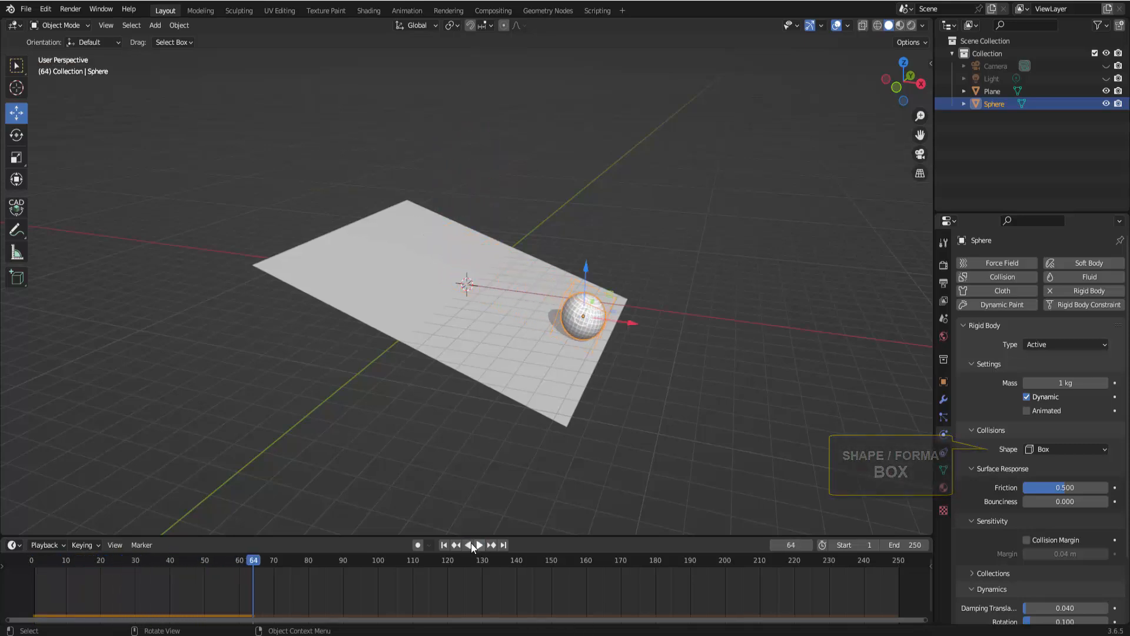
key("shift+Left")
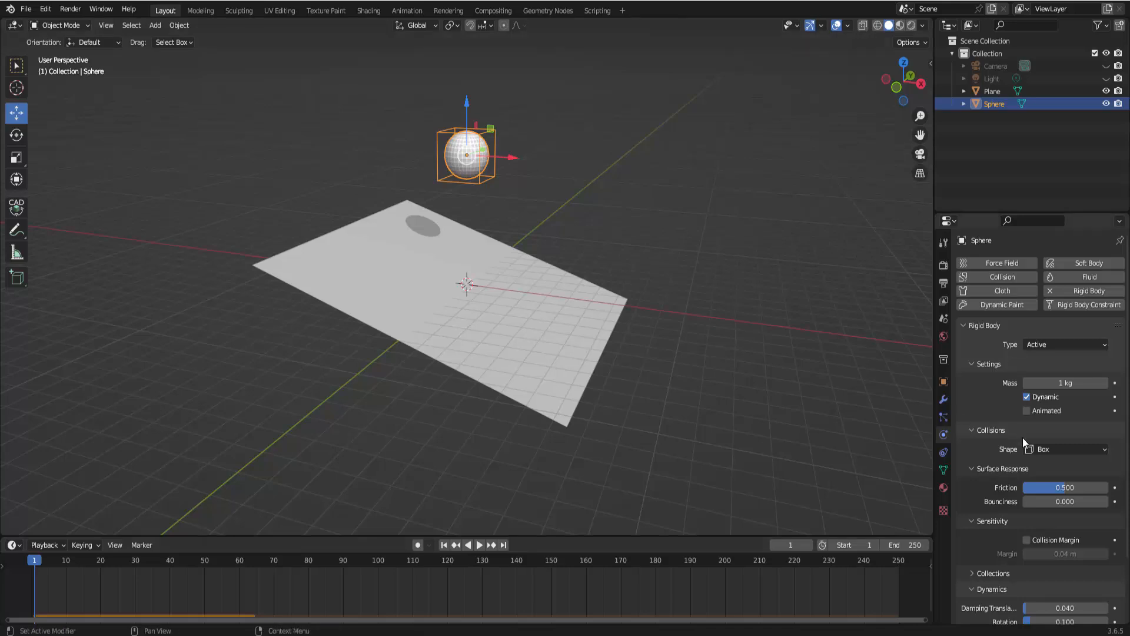
Set the sphere's collision shape to Sphere, play the simulation, then rewind to the first frame
left_click(1036, 449)
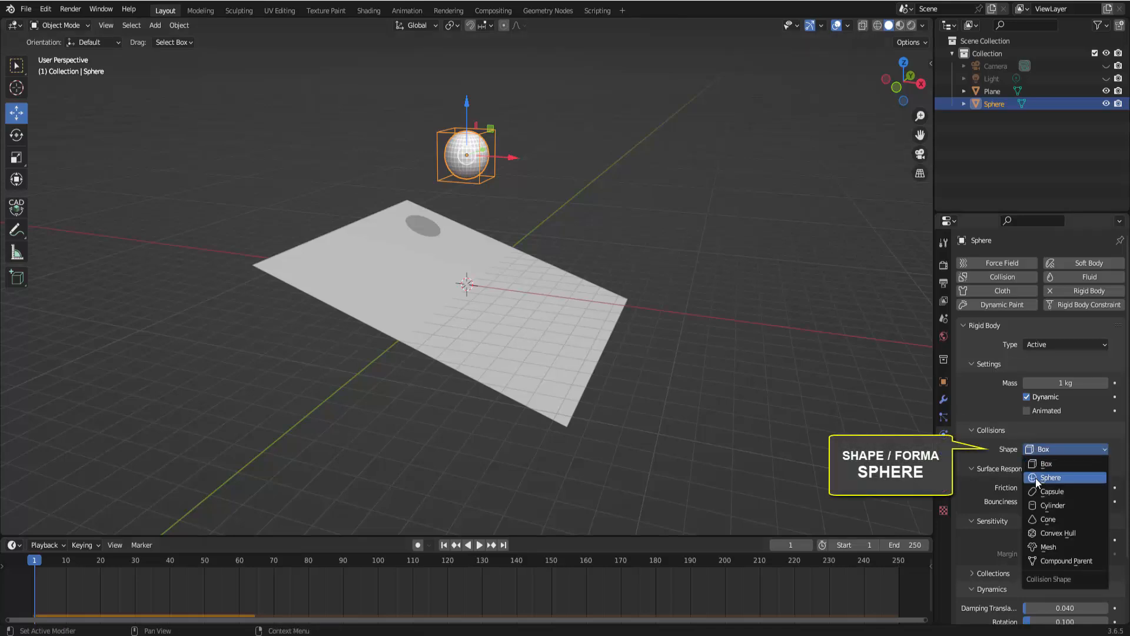
left_click(1036, 476)
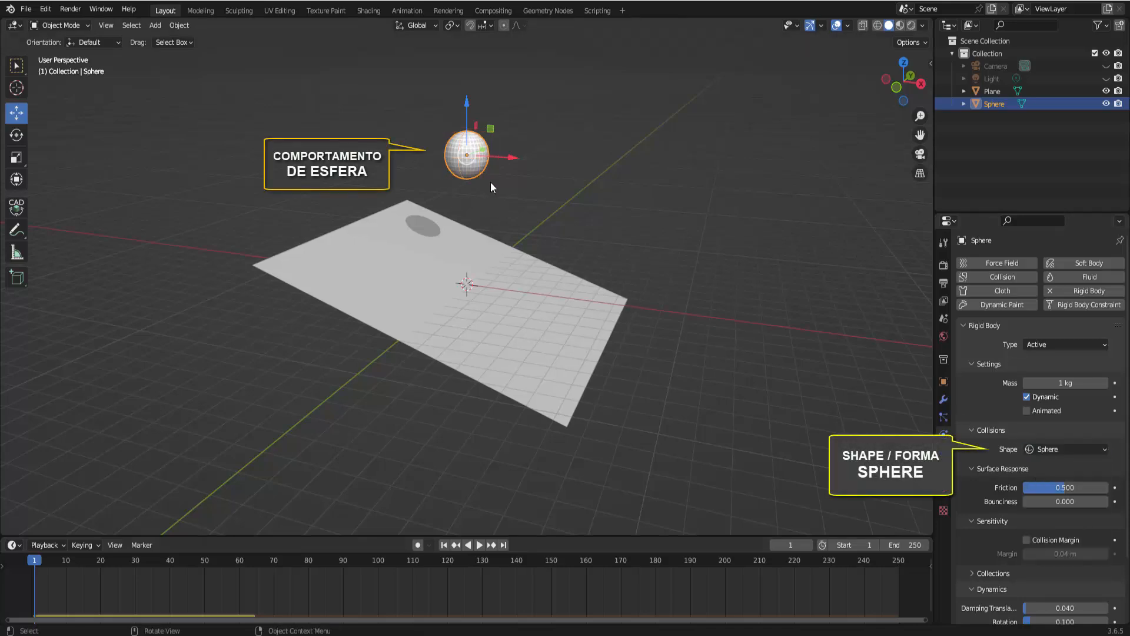
left_click(479, 545)
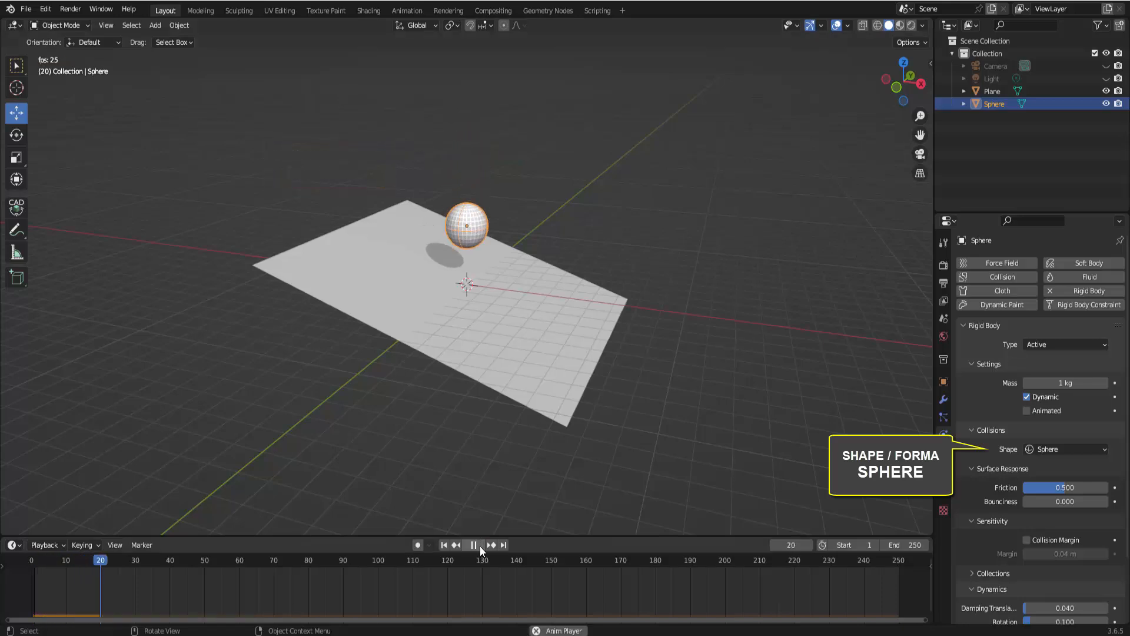
left_click(472, 546)
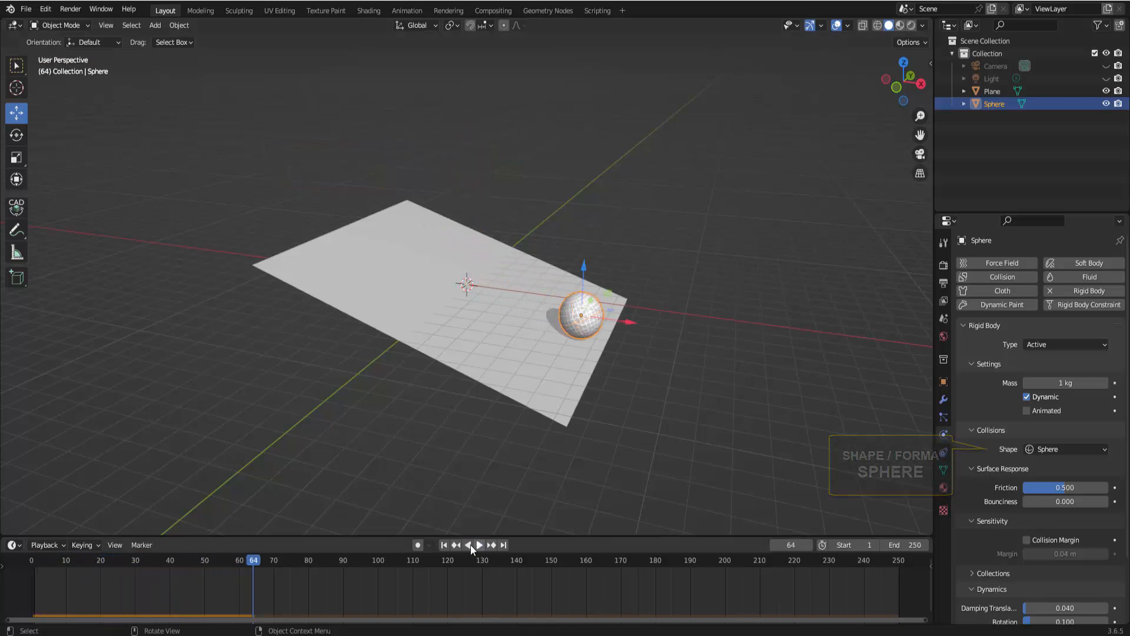
left_click(444, 545)
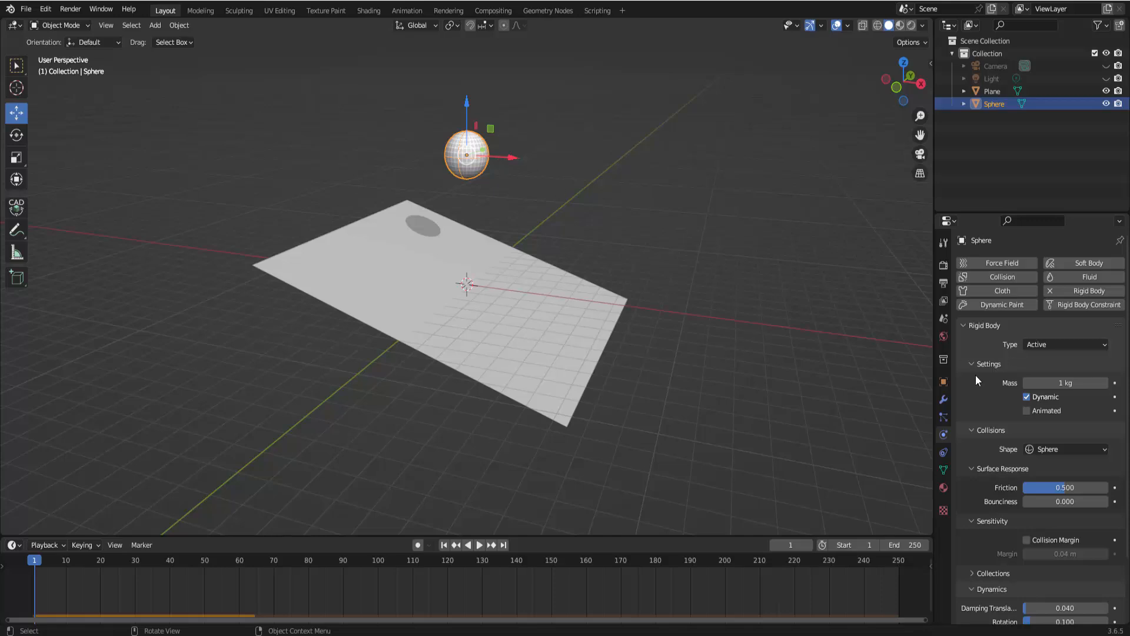
Set the sphere's collision shape to Mesh, then play and pause the simulation
left_click(1071, 449)
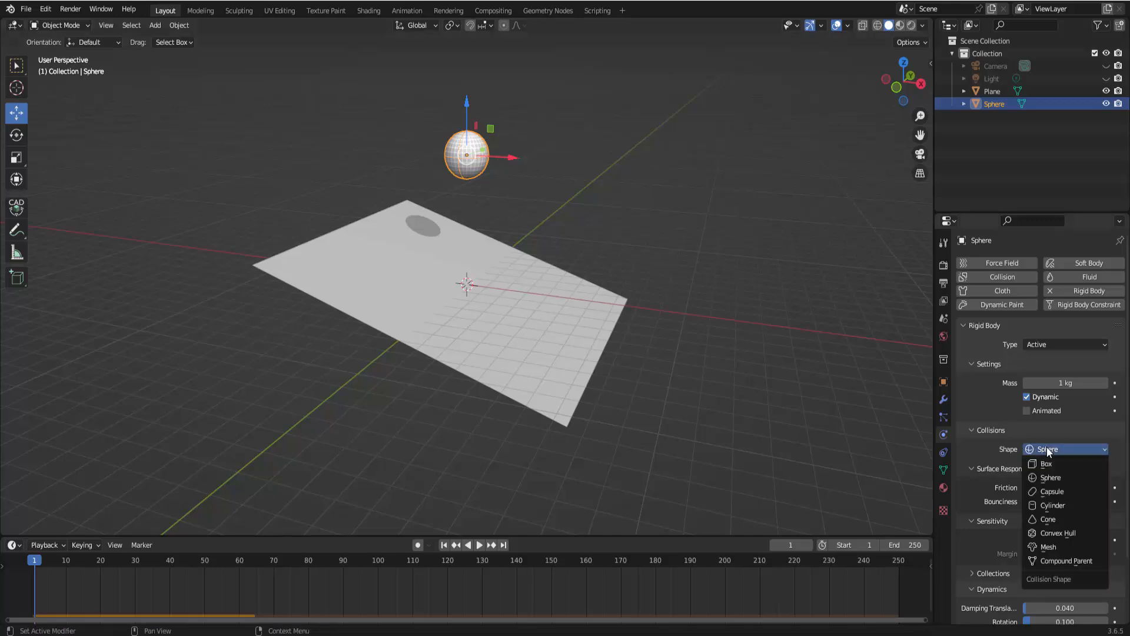
left_click(1037, 546)
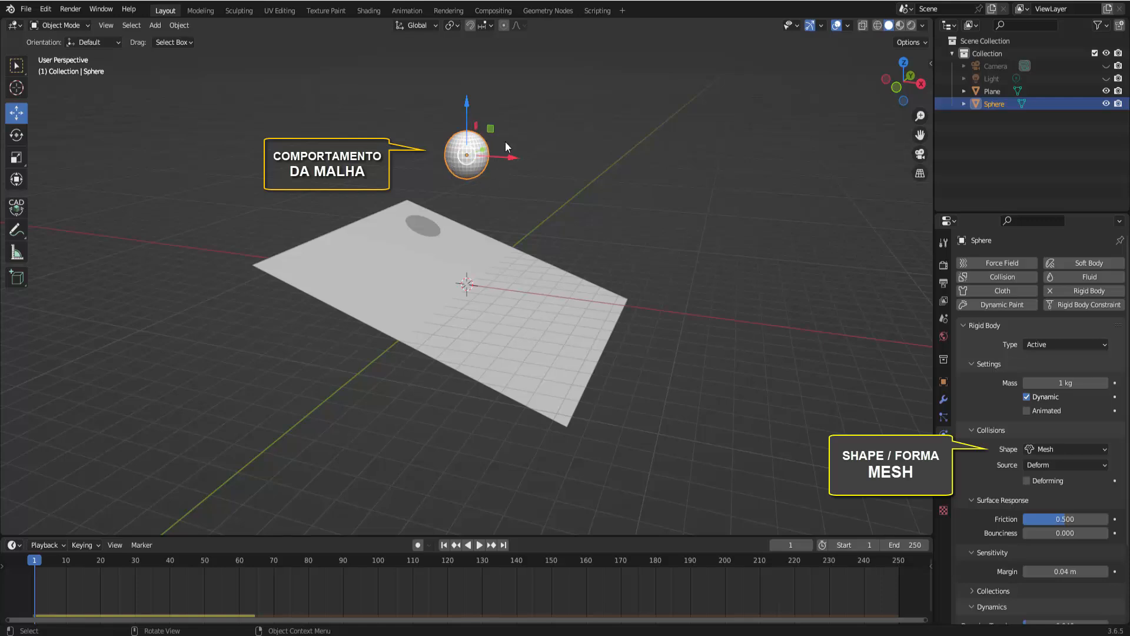
left_click(479, 545)
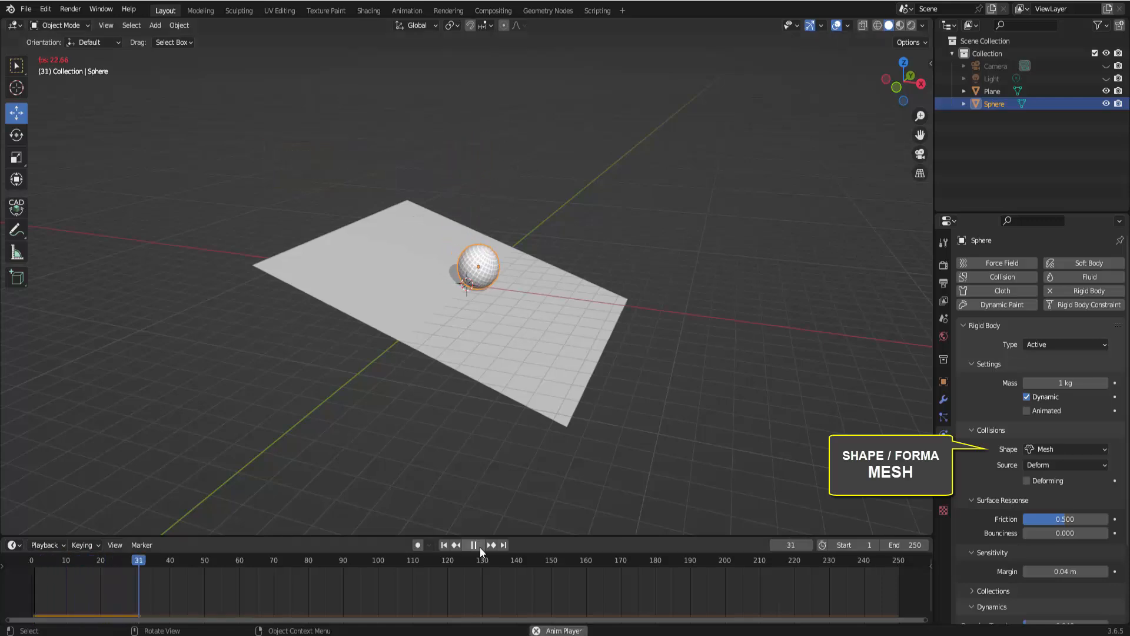
left_click(480, 546)
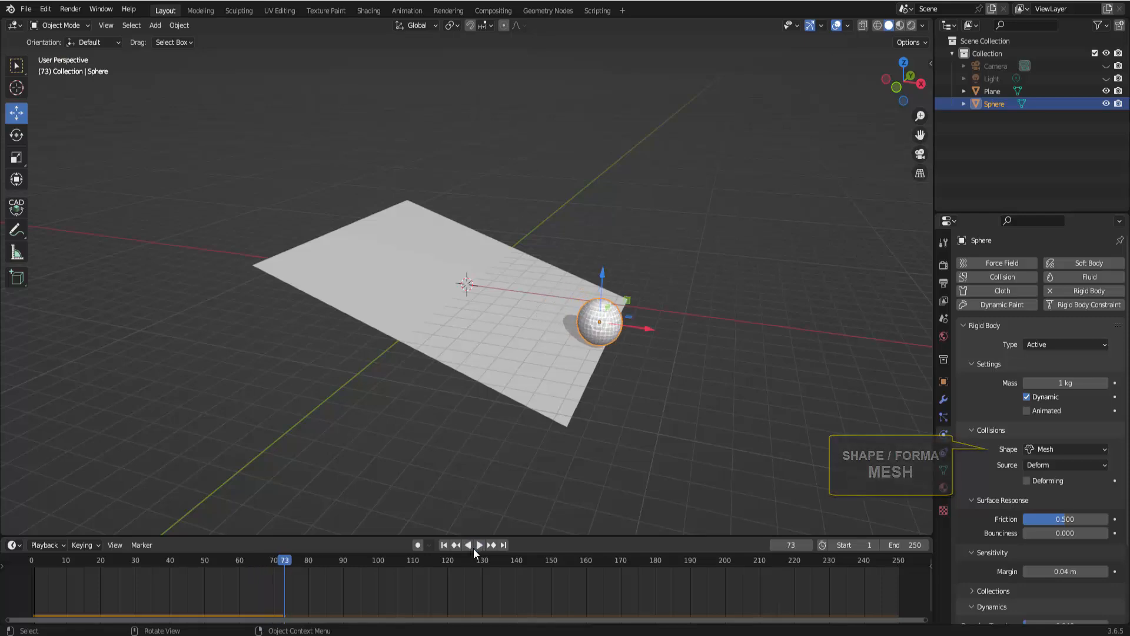
Rewind to the first frame and set the sphere's collision shape to Cone
left_click(444, 547)
left_click(1054, 449)
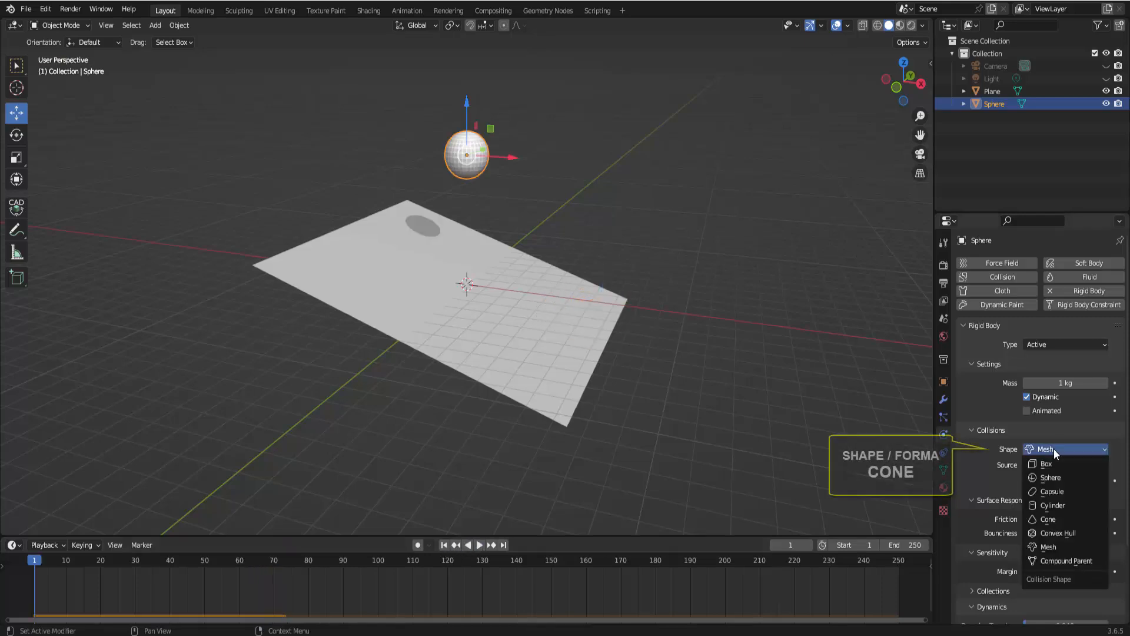
left_click(1043, 518)
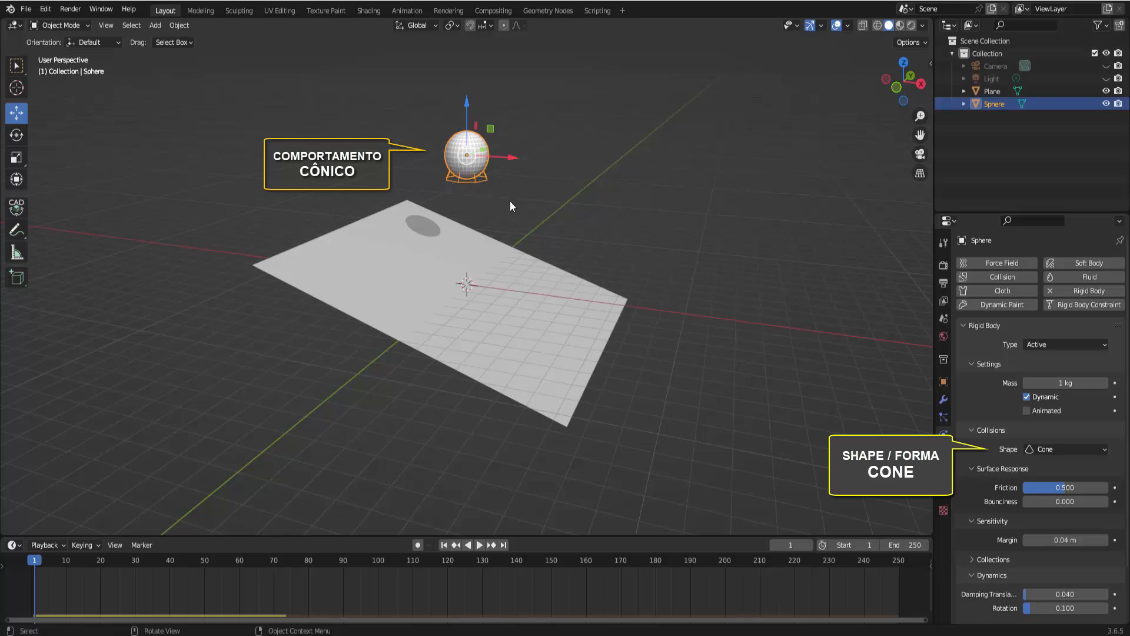
Rotate the sphere about 27° around the global Y axis
key("r")
key("y")
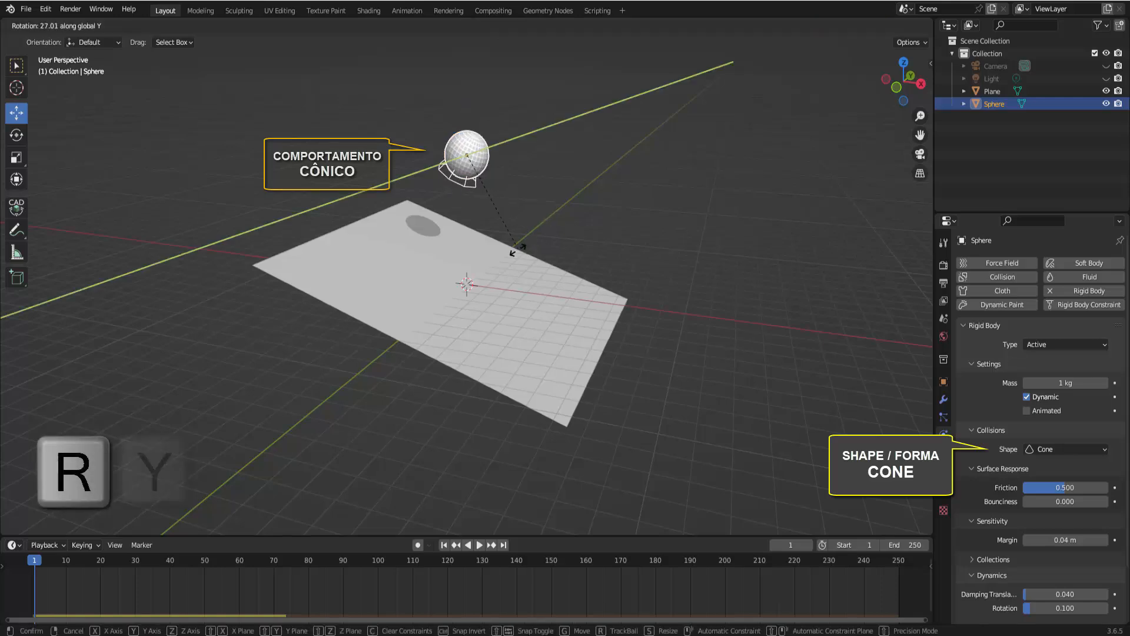
left_click(462, 258)
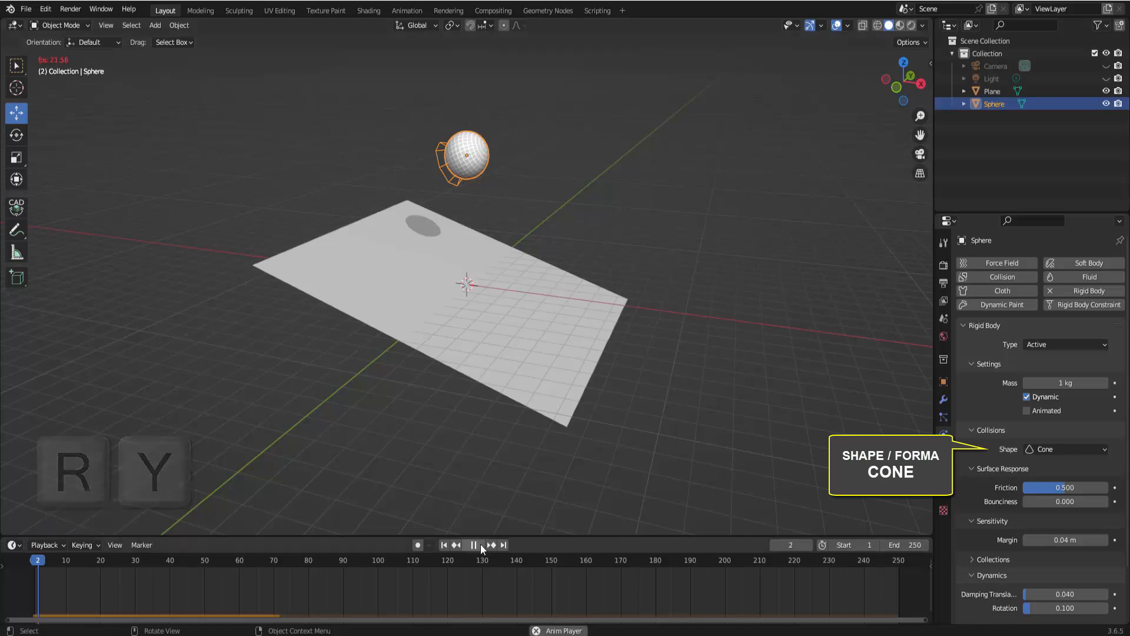
Play the simulation, pause it, and rewind to the first frame
left_click(480, 544)
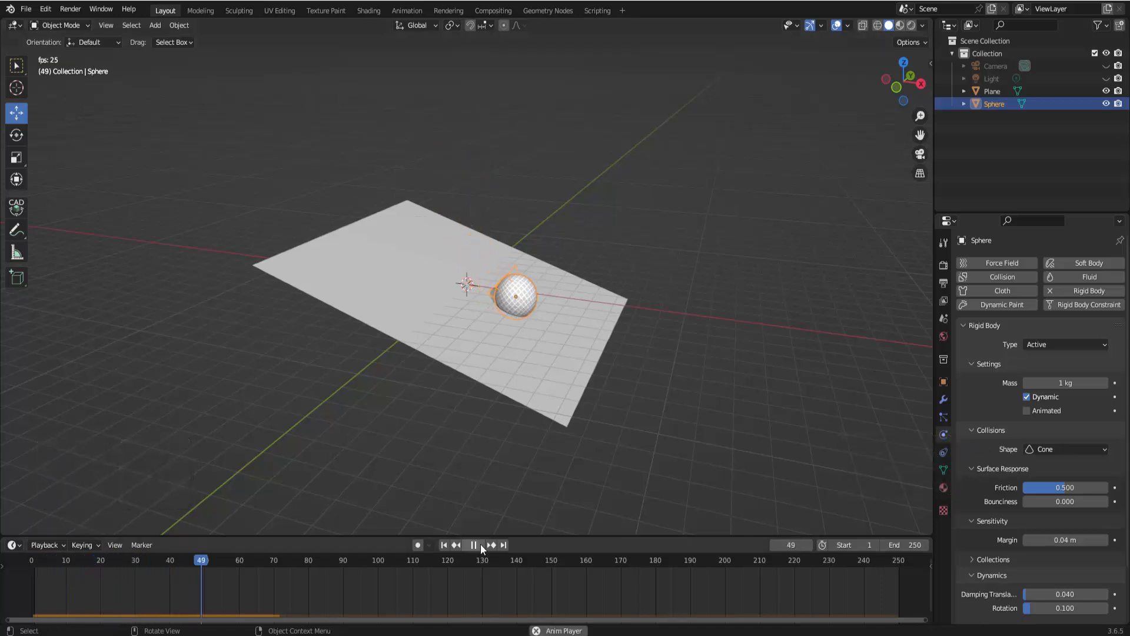
left_click(480, 544)
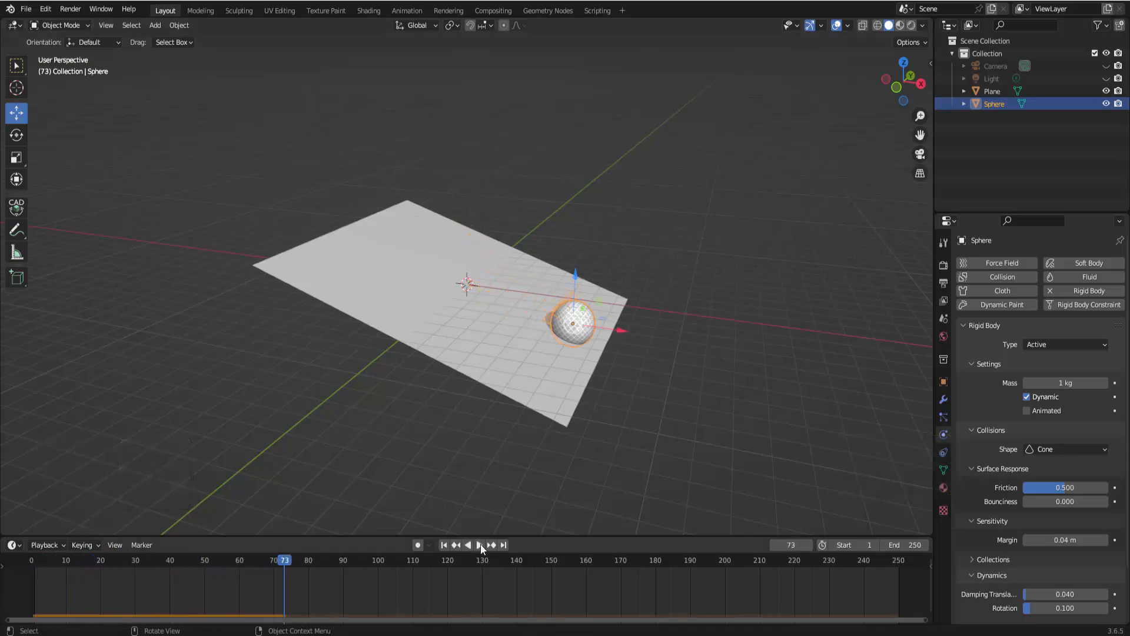
left_click(444, 544)
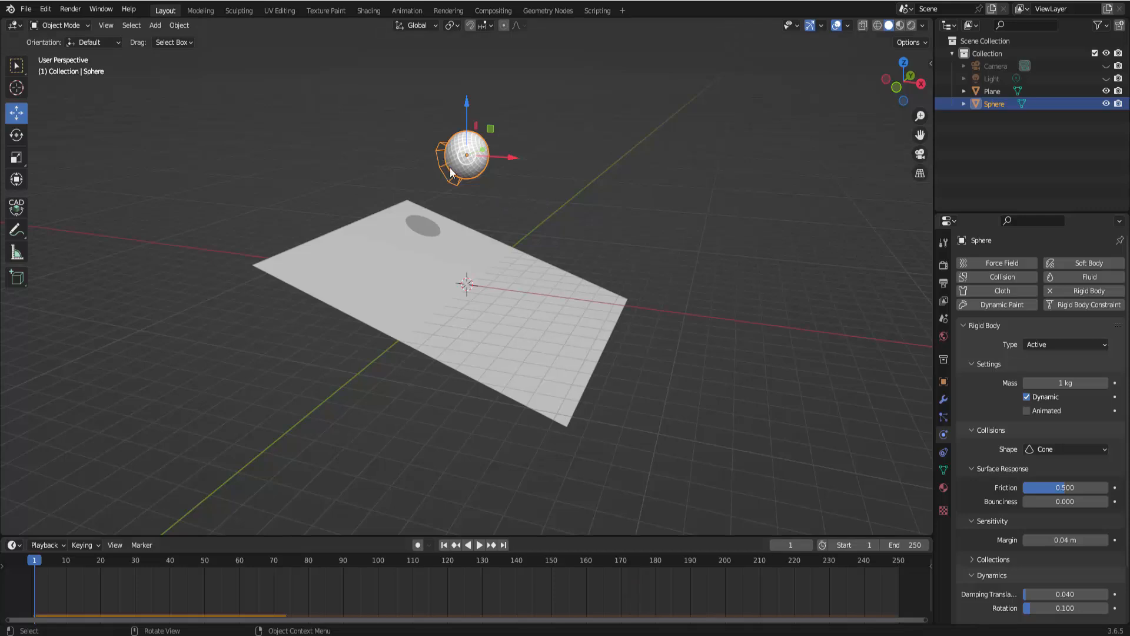
Rotate the sphere around the Z axis
key("r")
key("z")
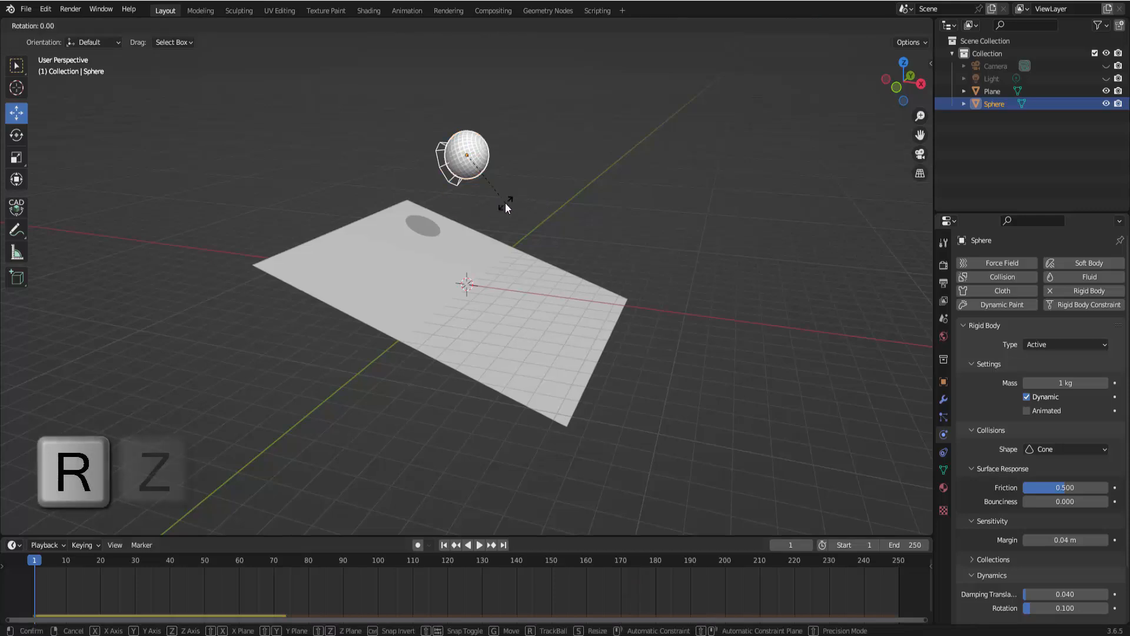
left_click(510, 329)
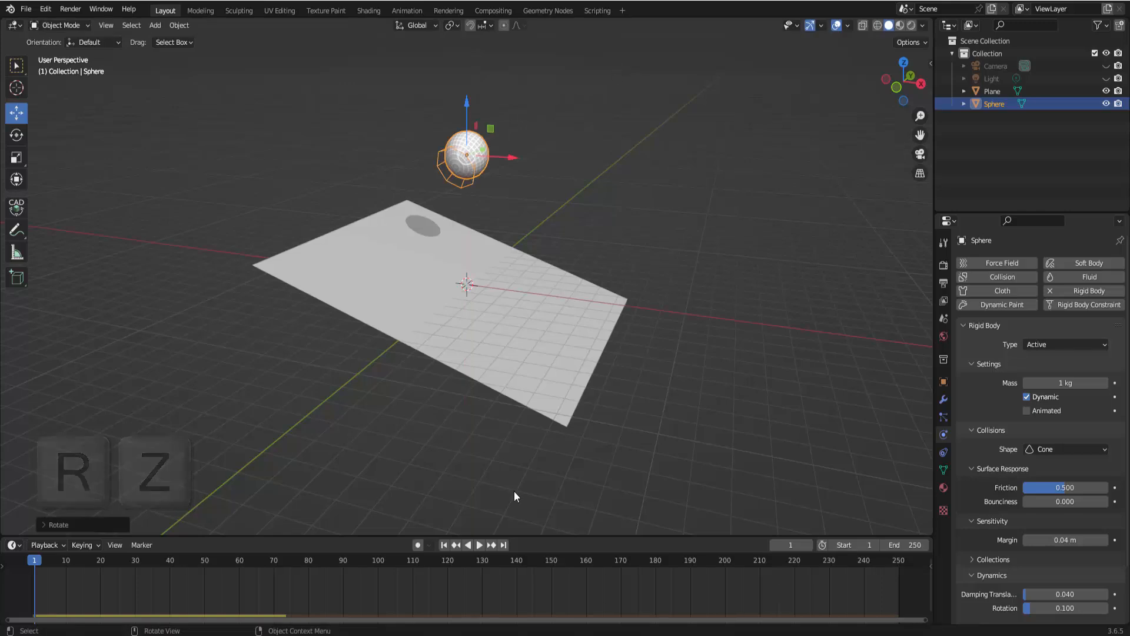
Play the simulation again, pause it, and return to the first frame
left_click(480, 545)
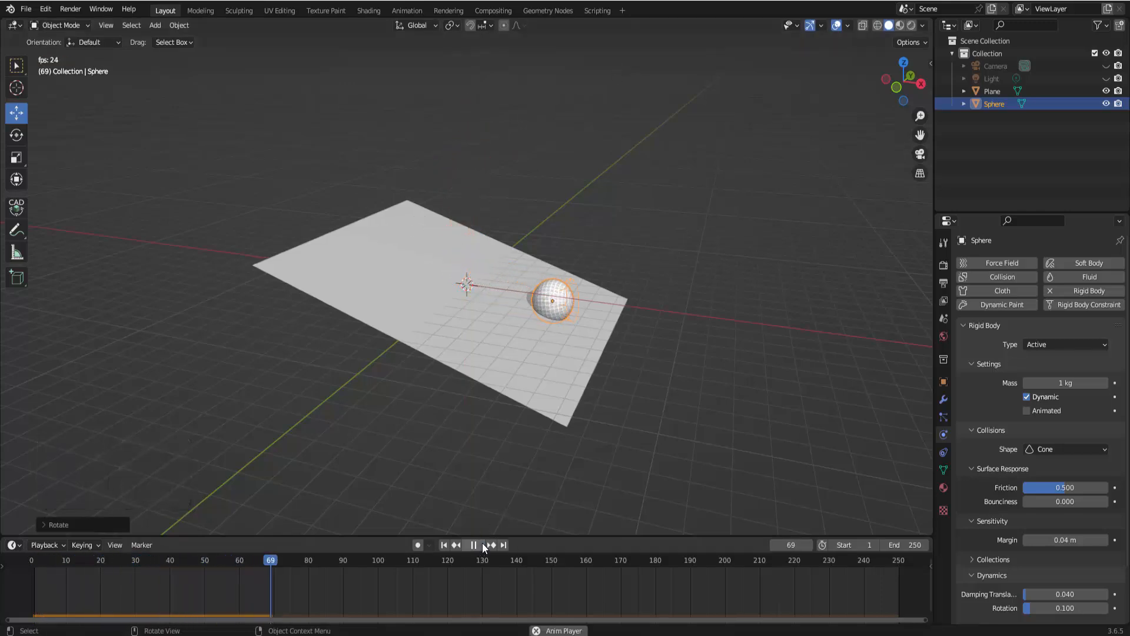
left_click(482, 545)
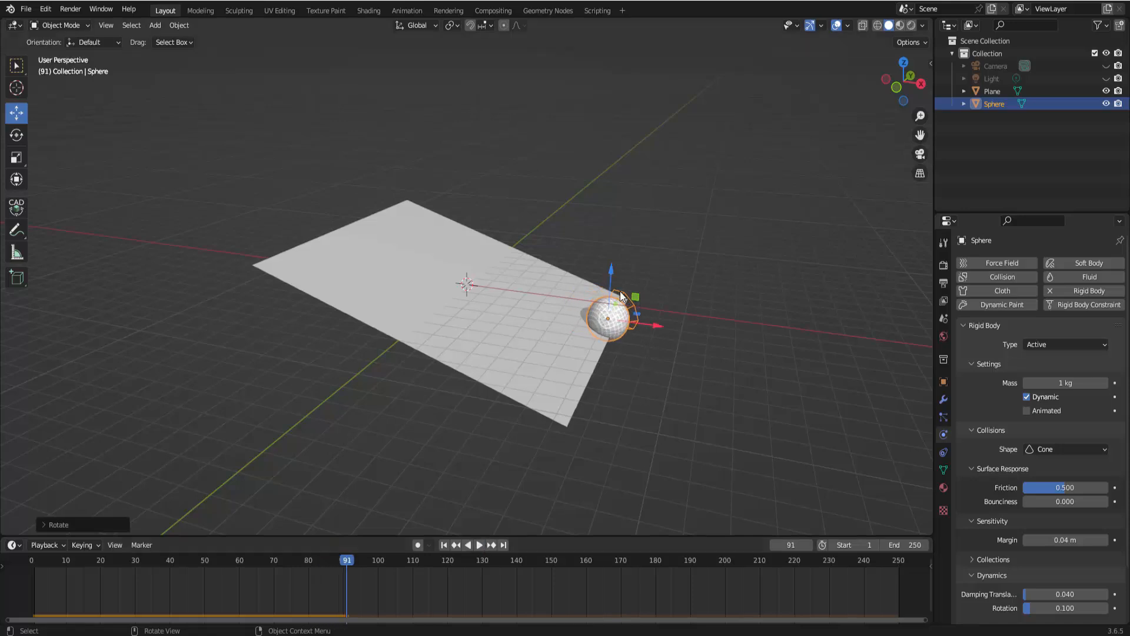
left_click(444, 545)
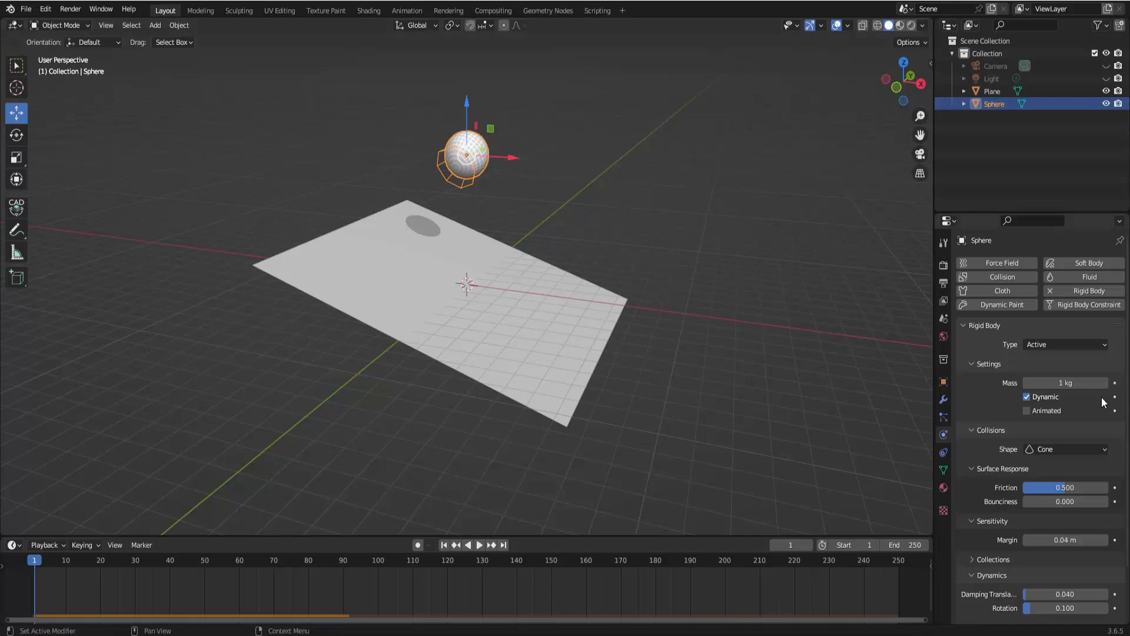
Set the sphere's collision shape to Capsule, play the simulation, then rewind to the first frame
left_click(1041, 447)
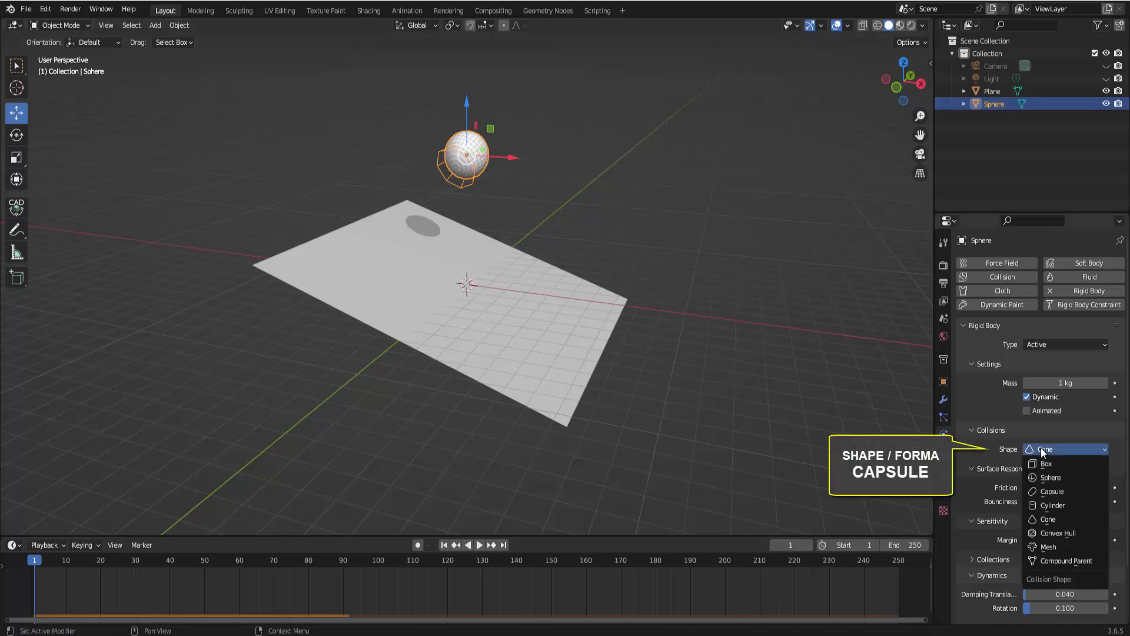
left_click(1043, 492)
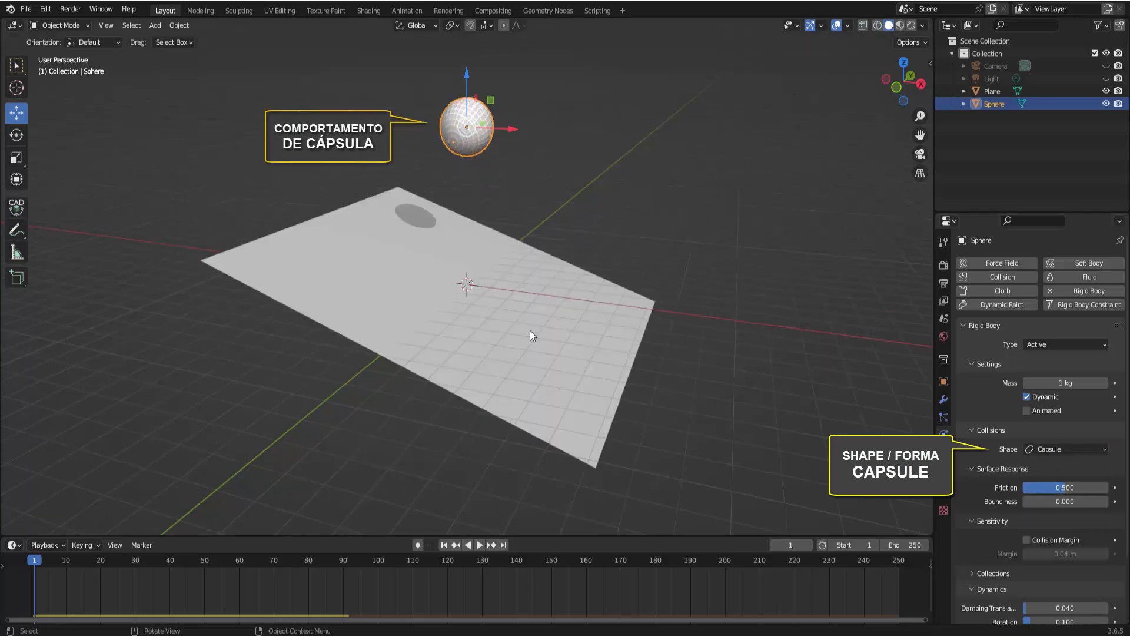
left_click(480, 546)
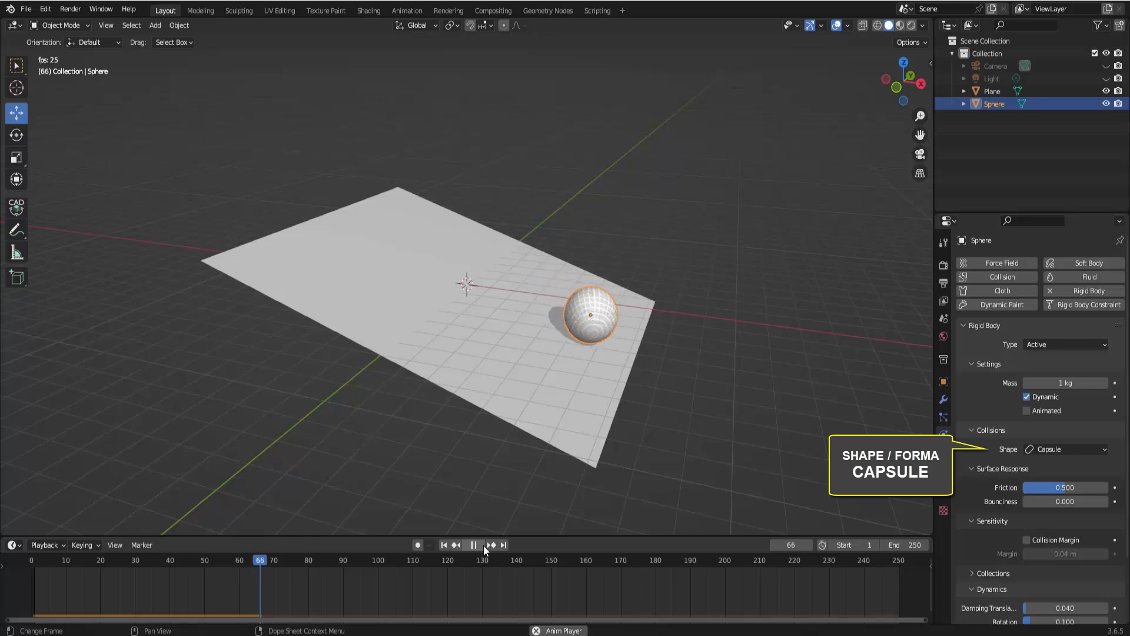
left_click(482, 545)
left_click(444, 544)
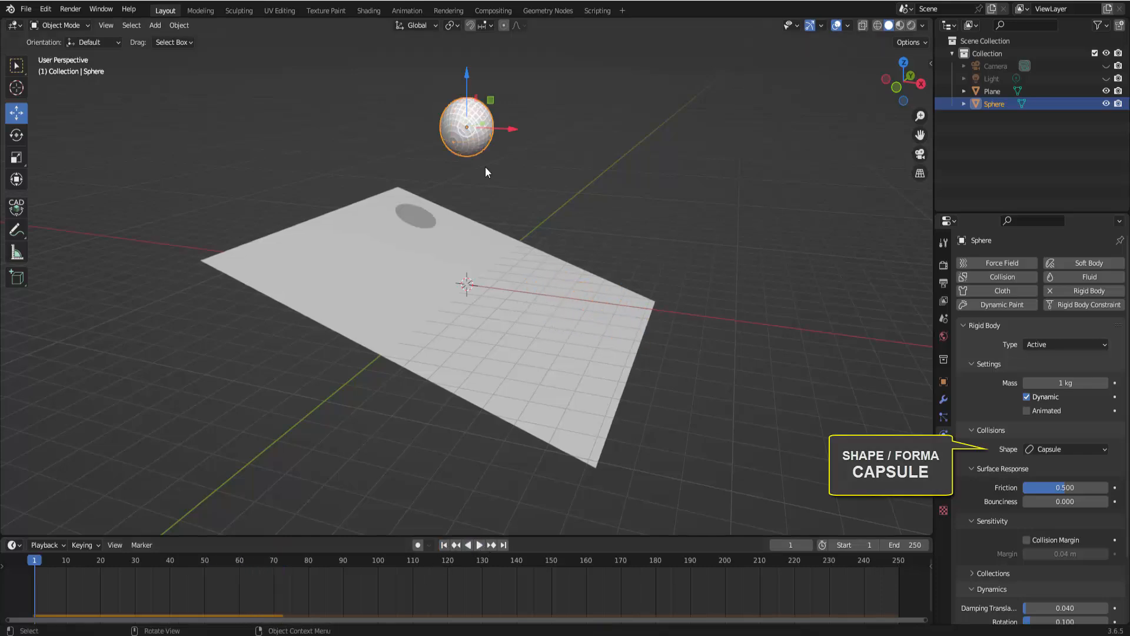
Set the sphere's collision shape to Cylinder, play the simulation, then jump back to the first frame
left_click(1045, 448)
left_click(1046, 504)
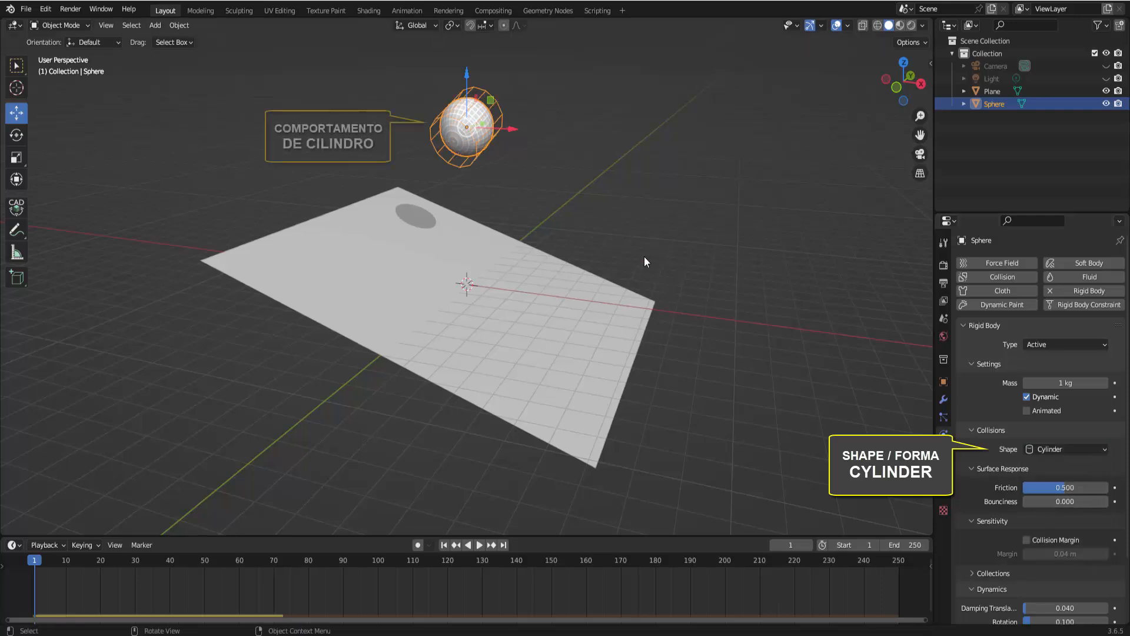
left_click(479, 545)
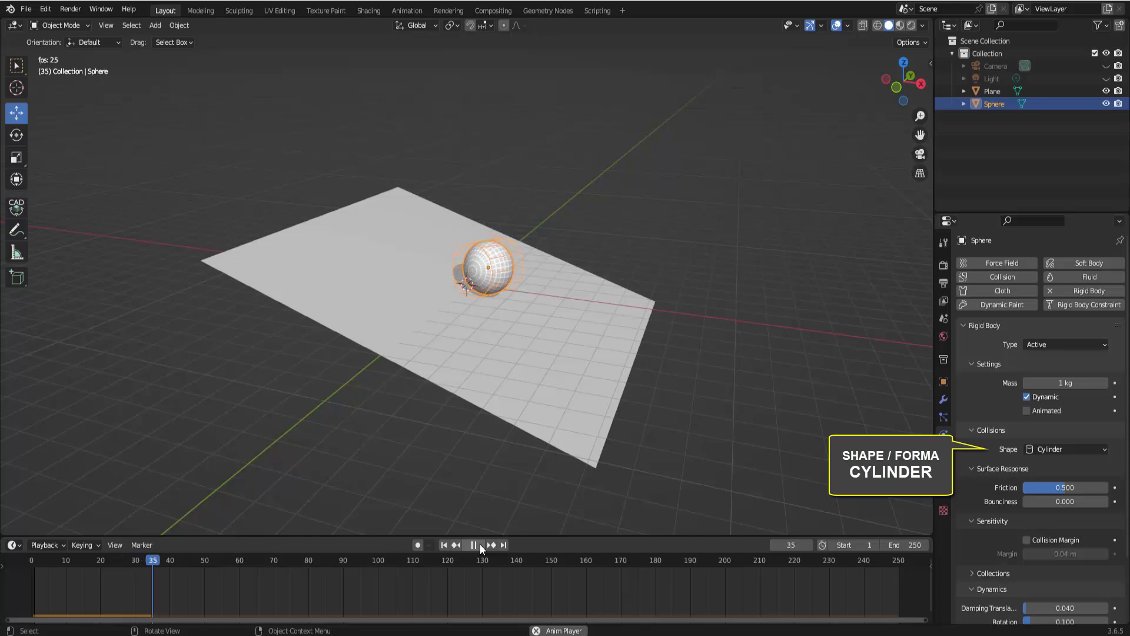
left_click(480, 544)
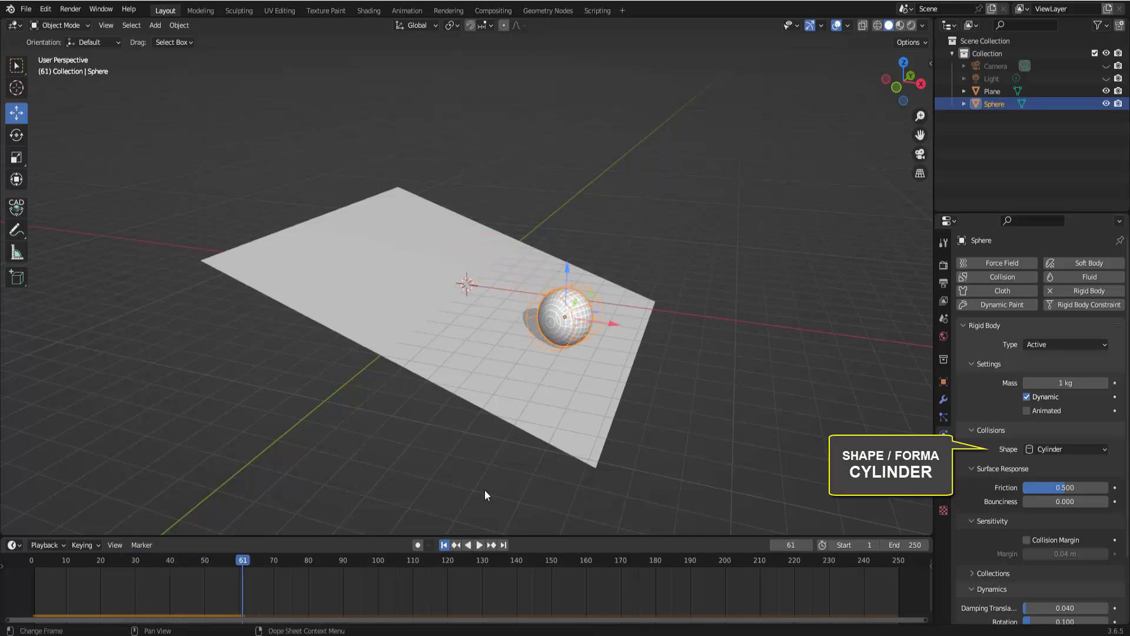
key("shift+Left")
Rotate the cylinder-shaped sphere around the Z axis
key("r")
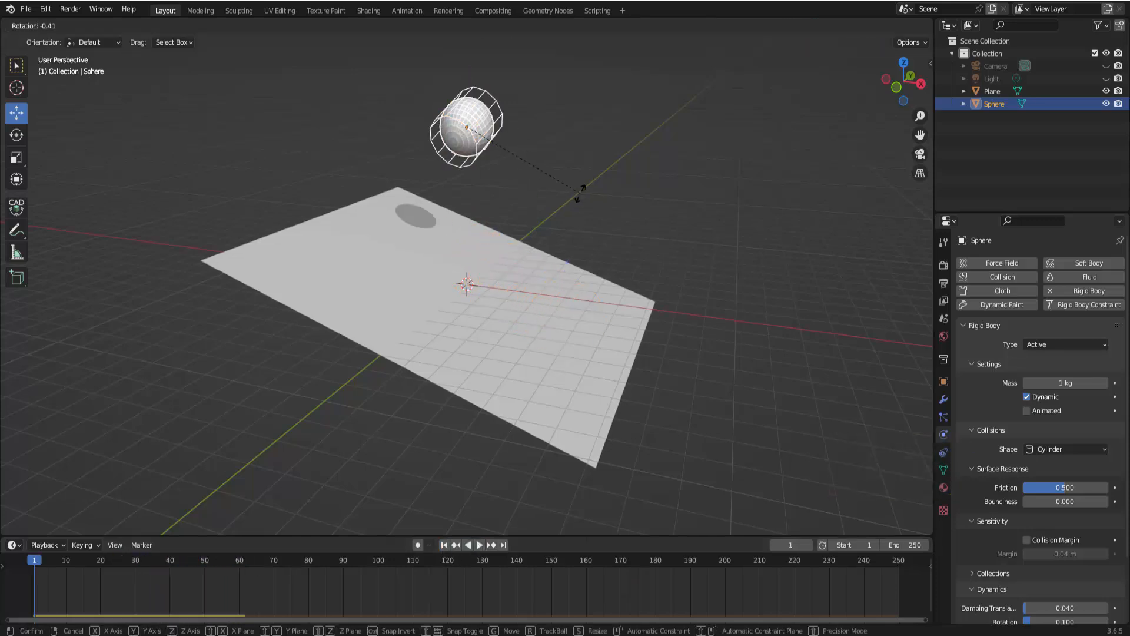
key("z")
left_click(475, 208)
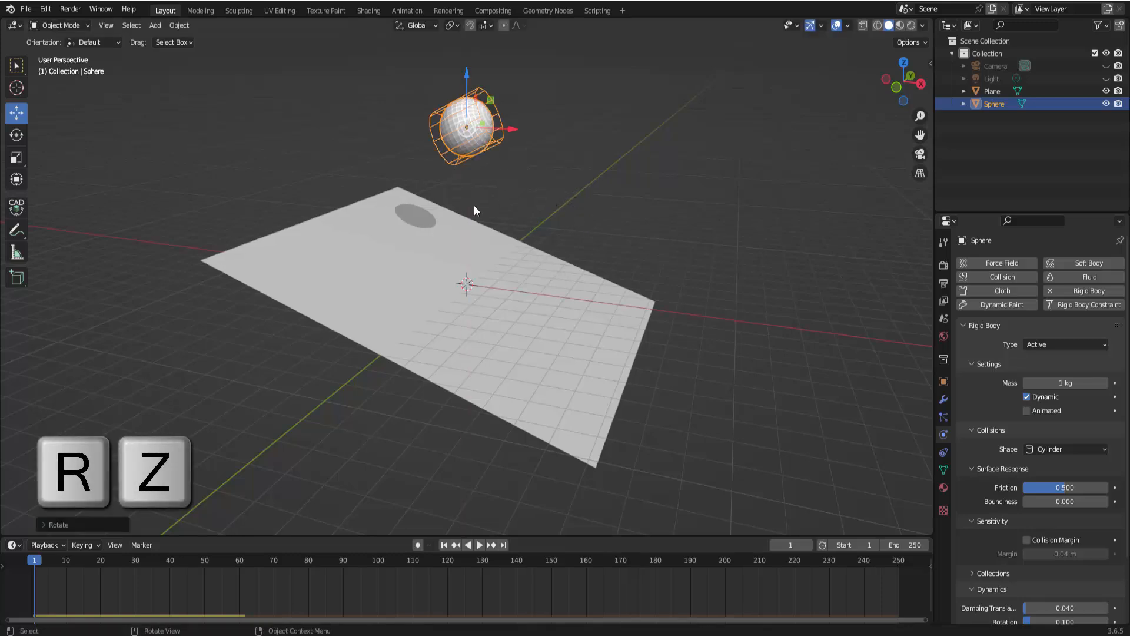
Play the simulation, pause it, and rewind to the first frame
left_click(480, 545)
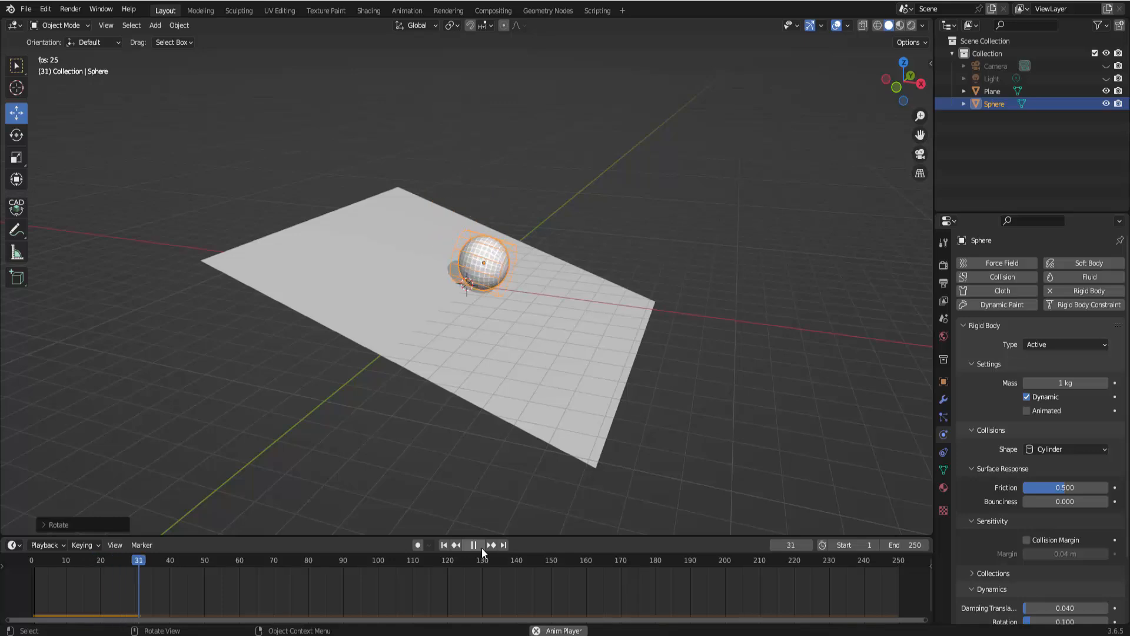
left_click(481, 545)
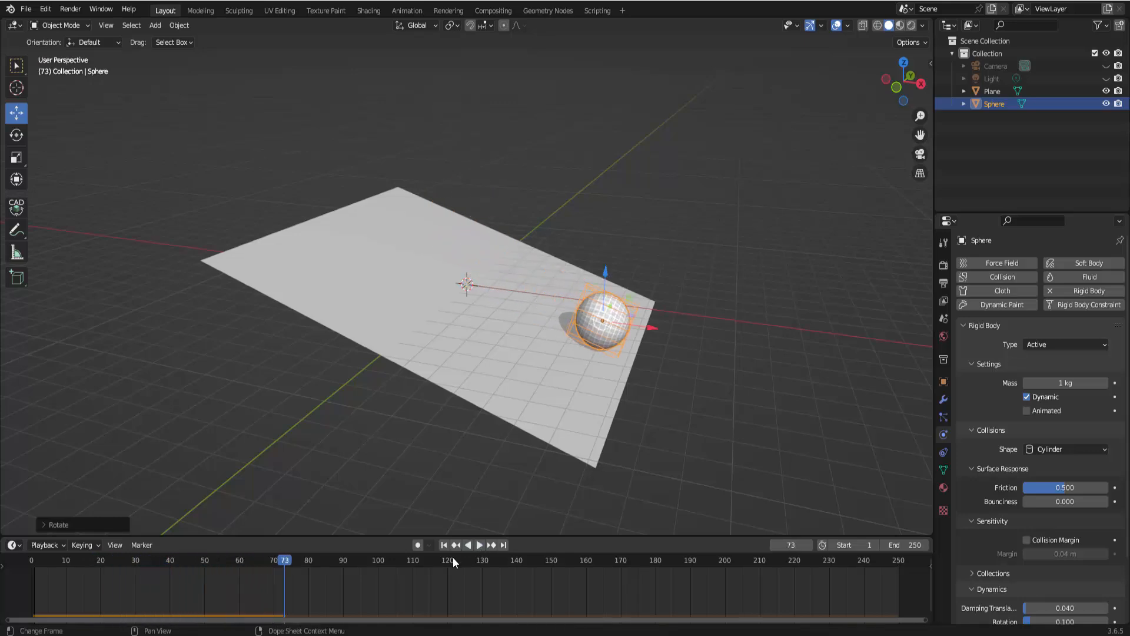
left_click(444, 545)
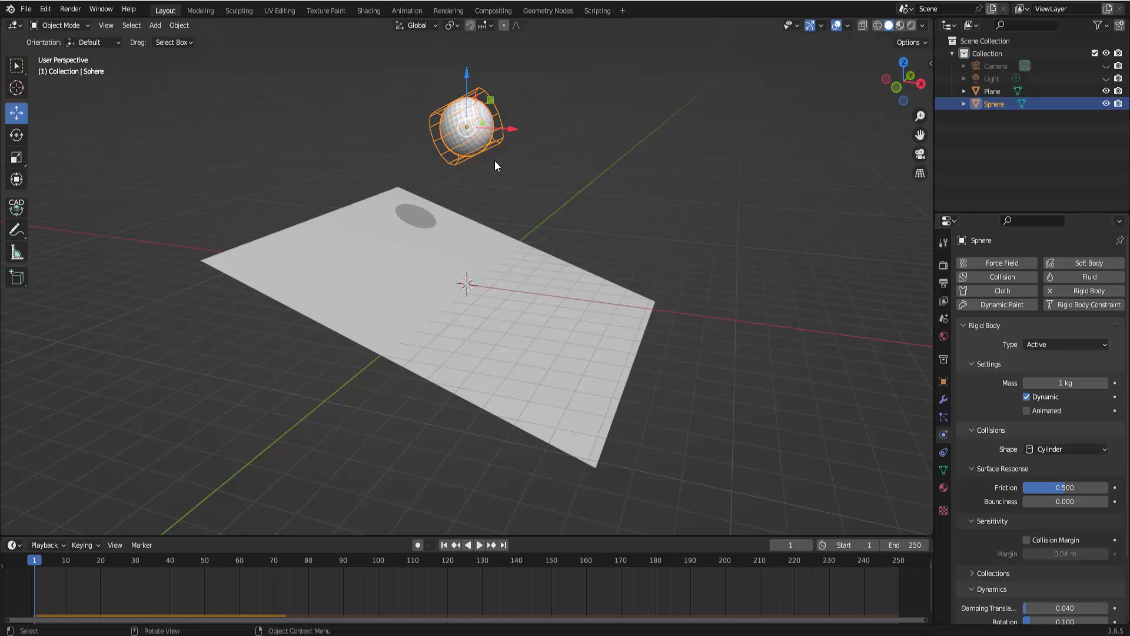
Set the sphere's collision shape to Convex Hull
left_click(792, 308)
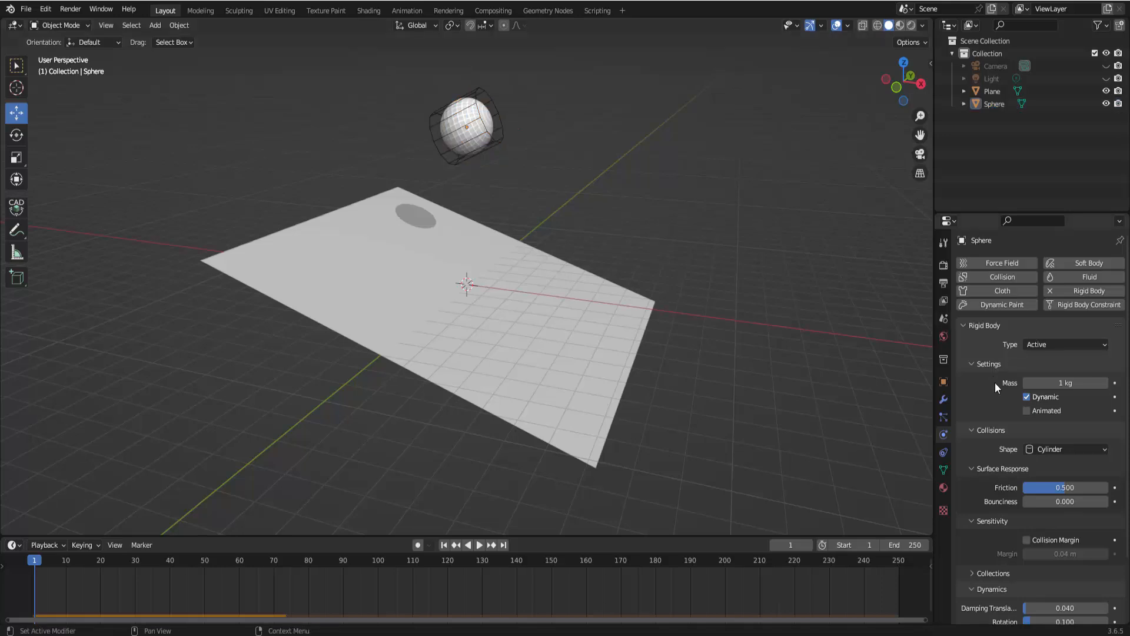
left_click(1041, 449)
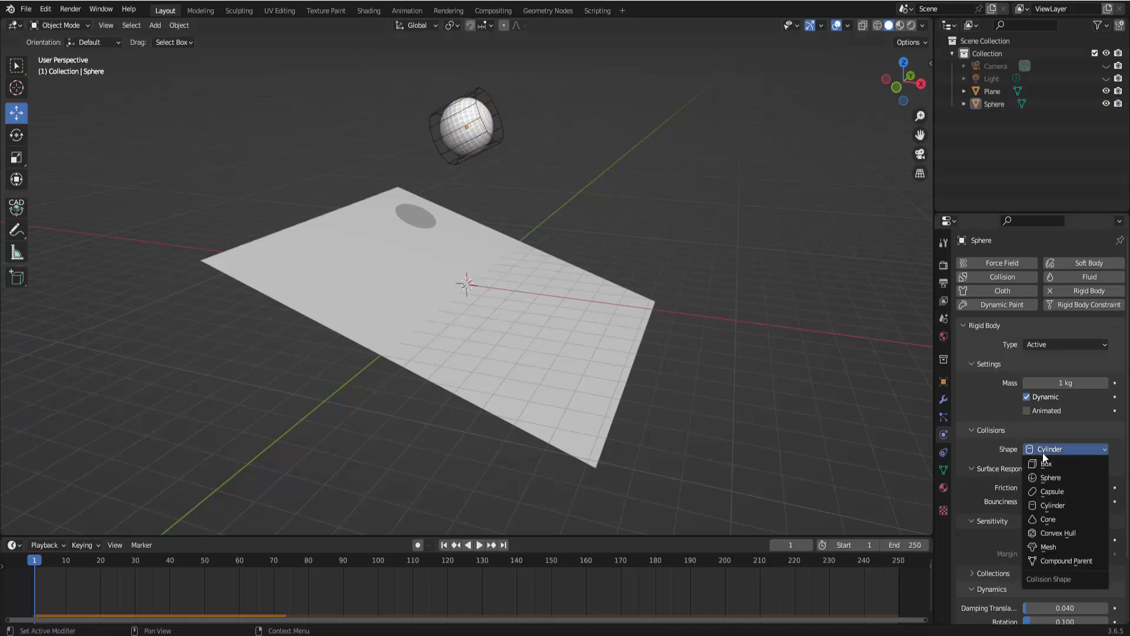
left_click(1046, 531)
Move the sphere higher along the Z axis
scroll(823, 356, "down", 2)
left_click(467, 176)
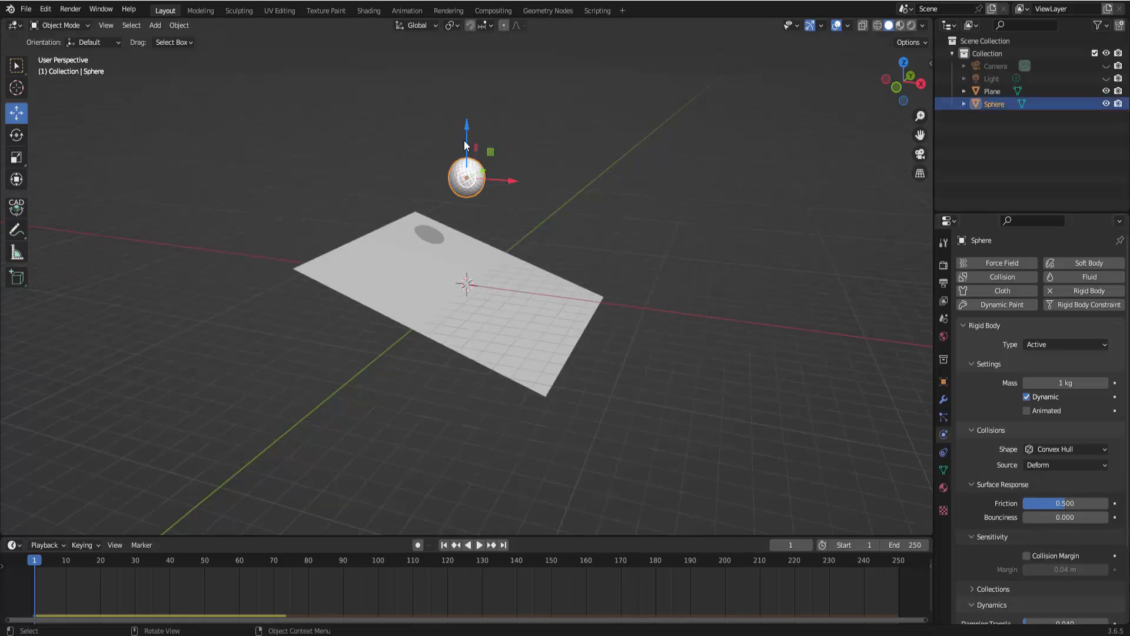
key("g")
key("z")
left_click(452, 533)
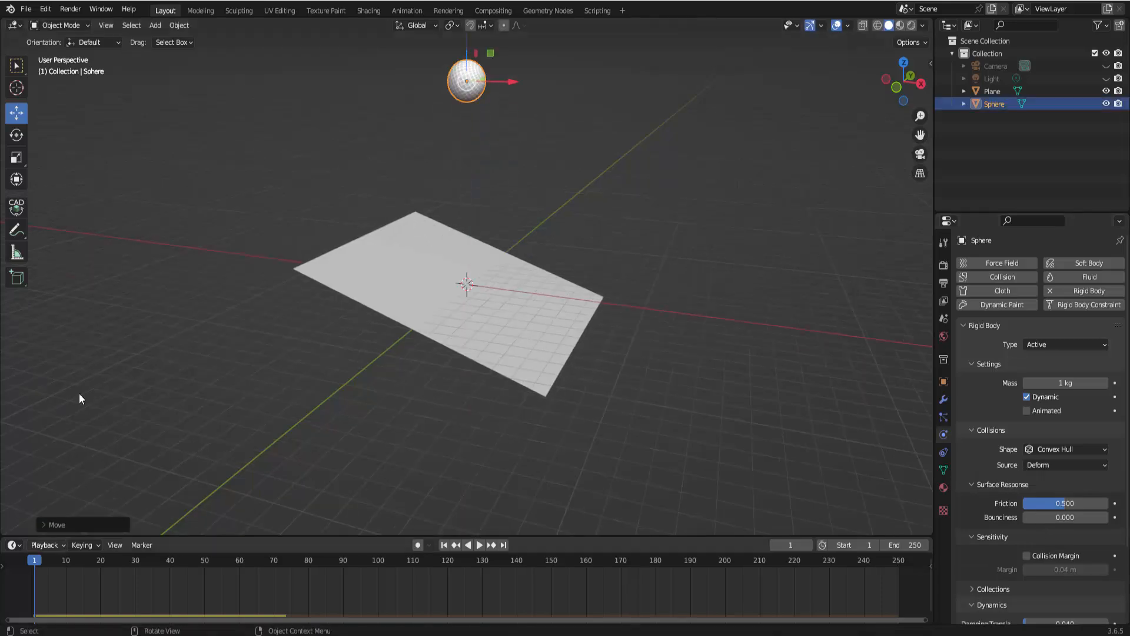
Add a torus mesh and move it up between the plane and the sphere
left_click(157, 25)
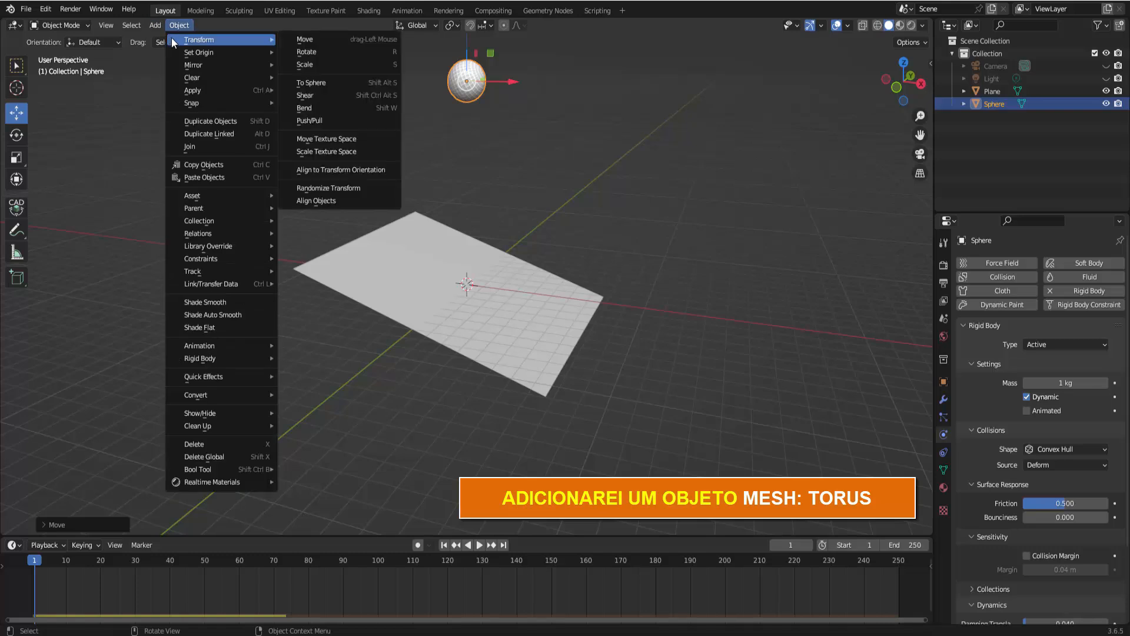
mouse_move(172, 37)
left_click(274, 128)
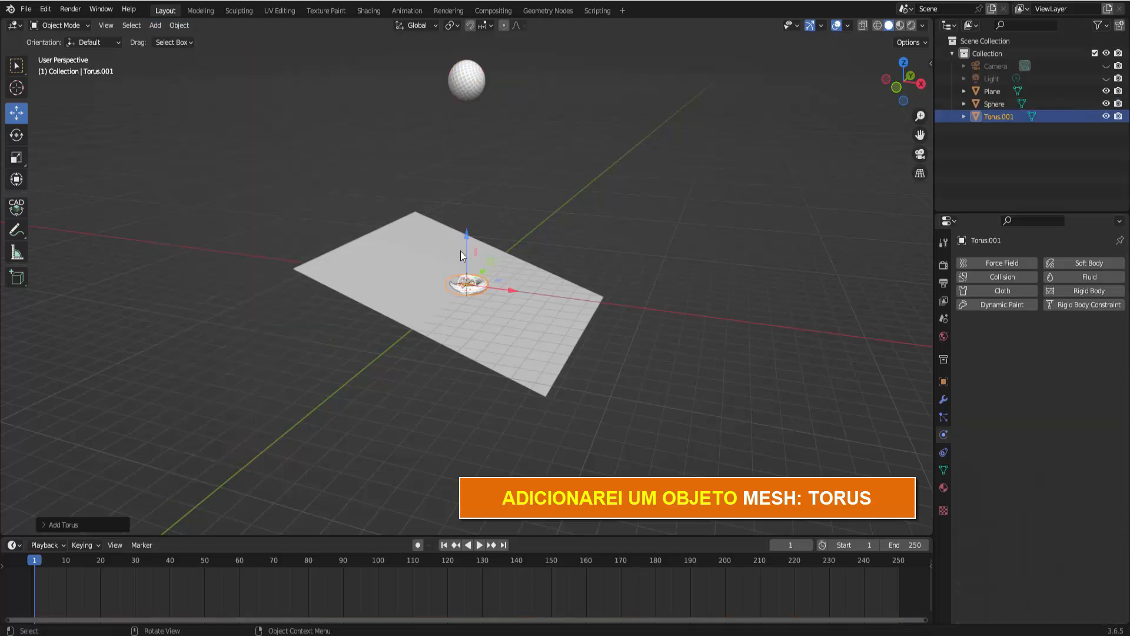
left_click_drag(461, 251, 502, 94)
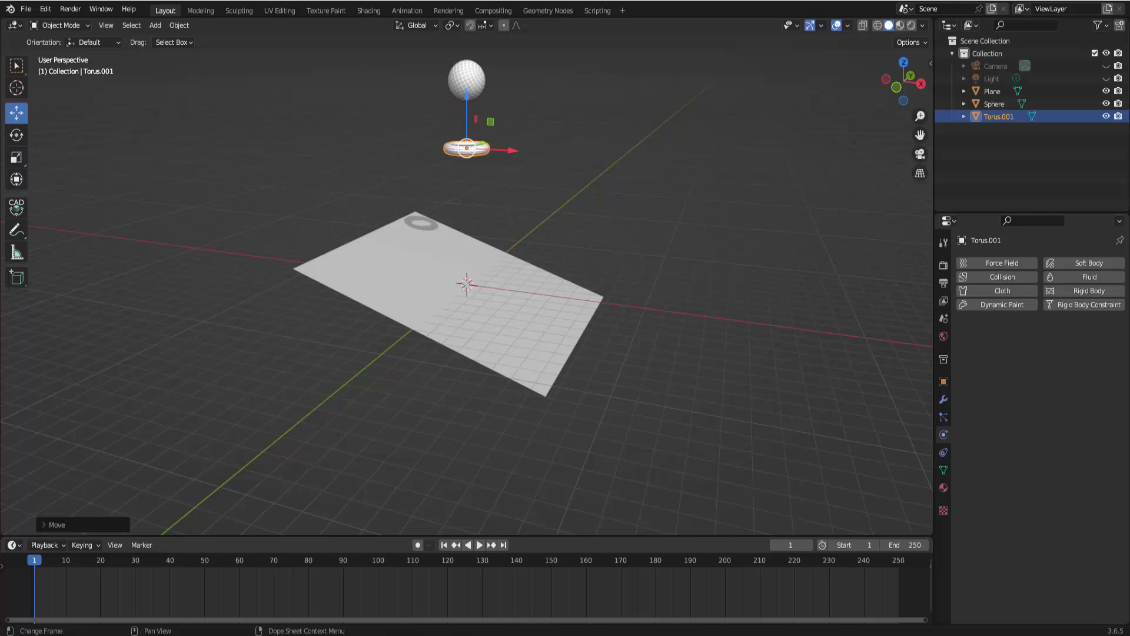
Select the plane, play the simulation and pause it
left_click(470, 74)
left_click(532, 330)
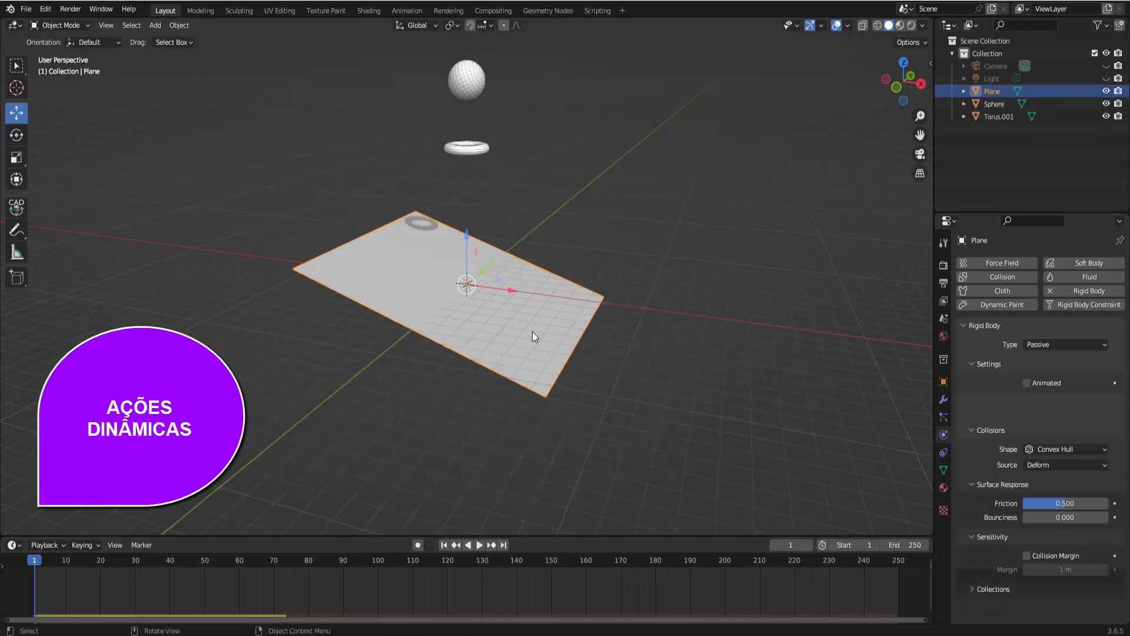
left_click(479, 545)
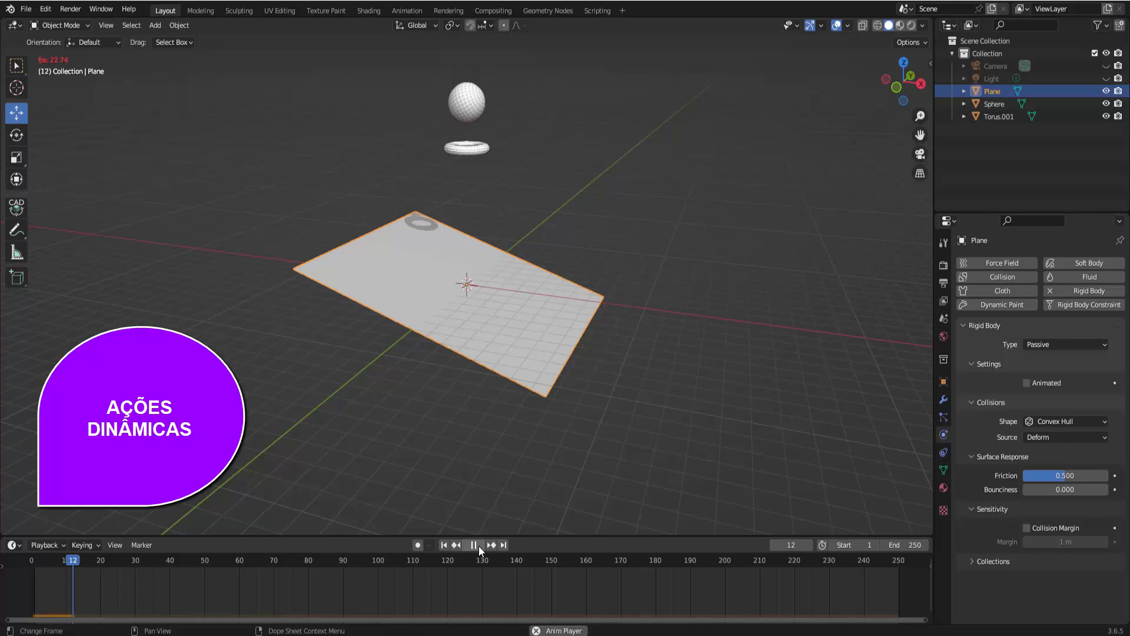
key("space")
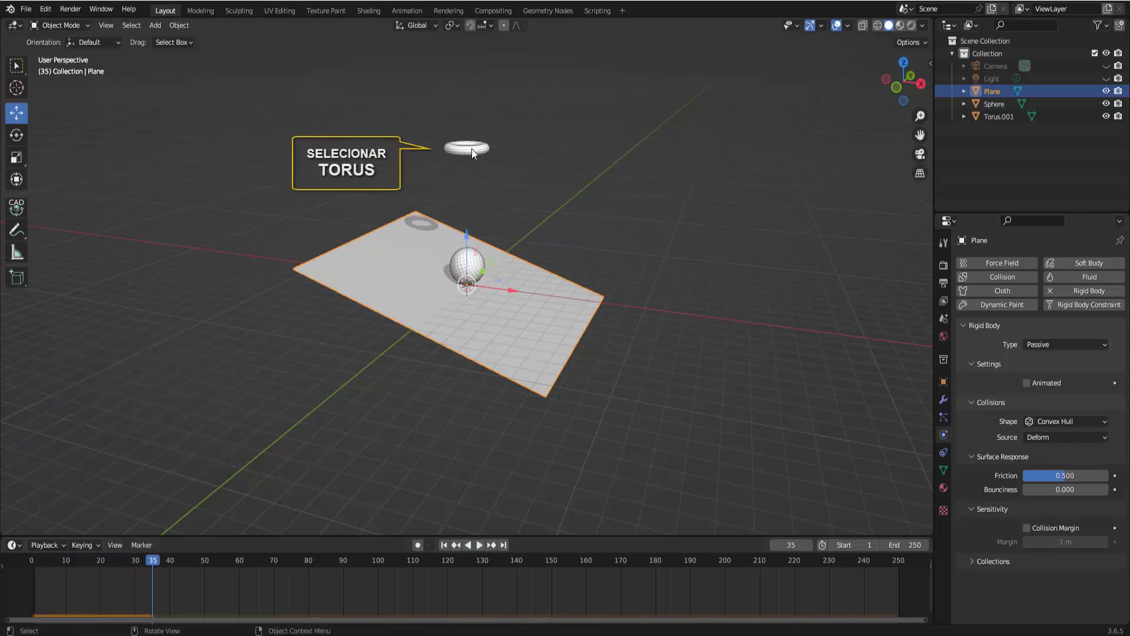
Select the torus, add a rigid body to it, and play the simulation from the first frame
left_click(471, 148)
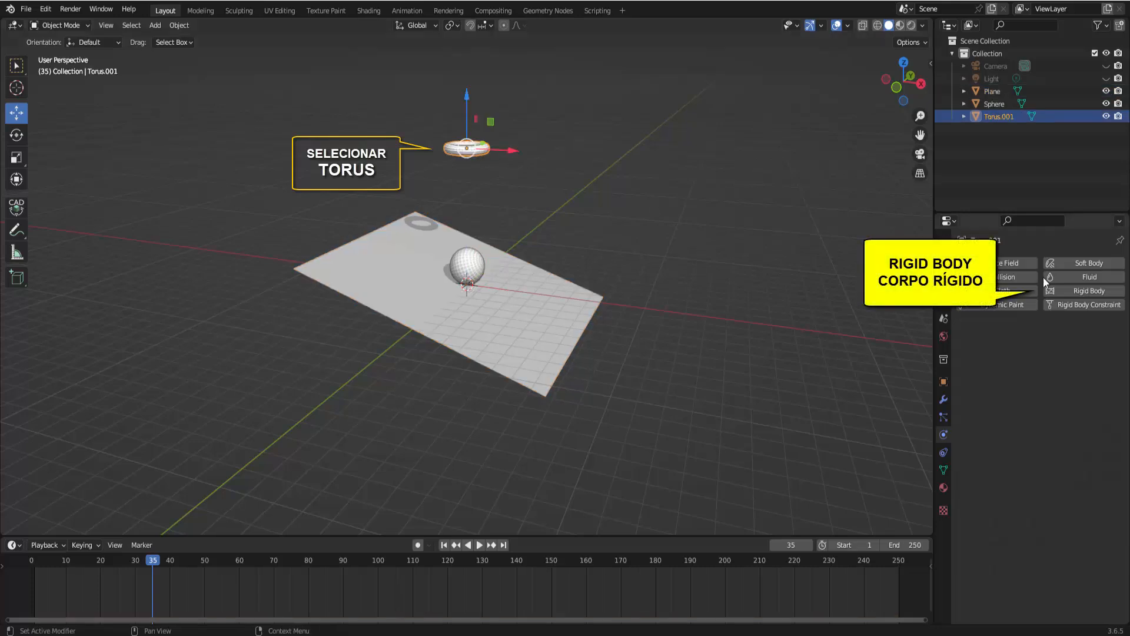
left_click(1098, 289)
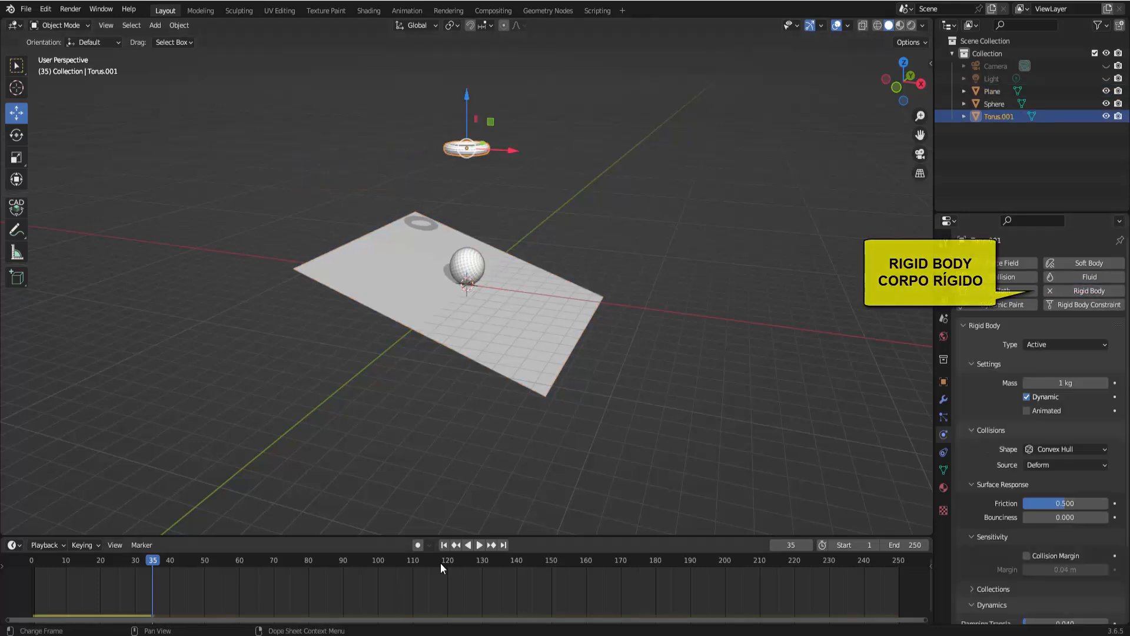
left_click(445, 546)
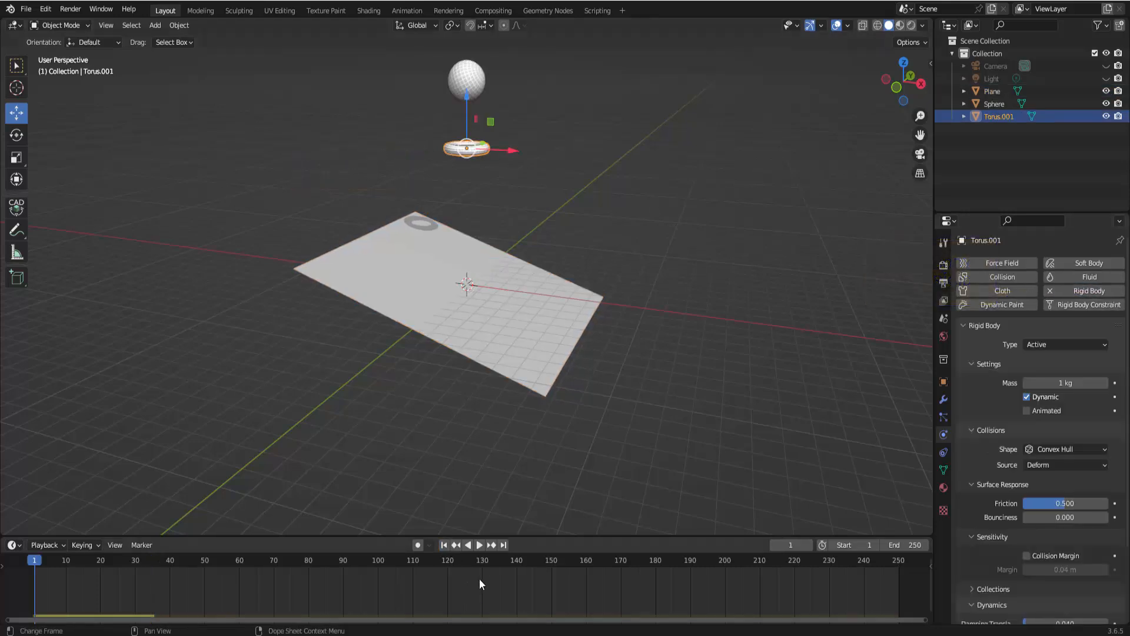
left_click(478, 546)
key("Escape")
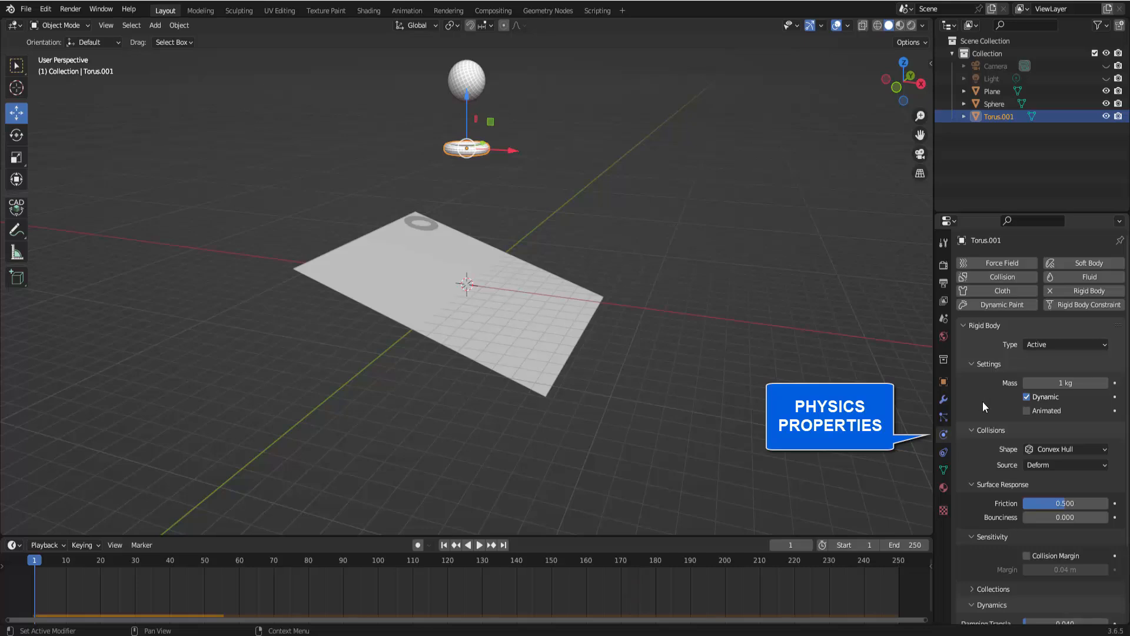
In the torus's rigid body Dynamics settings, enable Deactivation and Start Deactivated
scroll(983, 401, "down", 4)
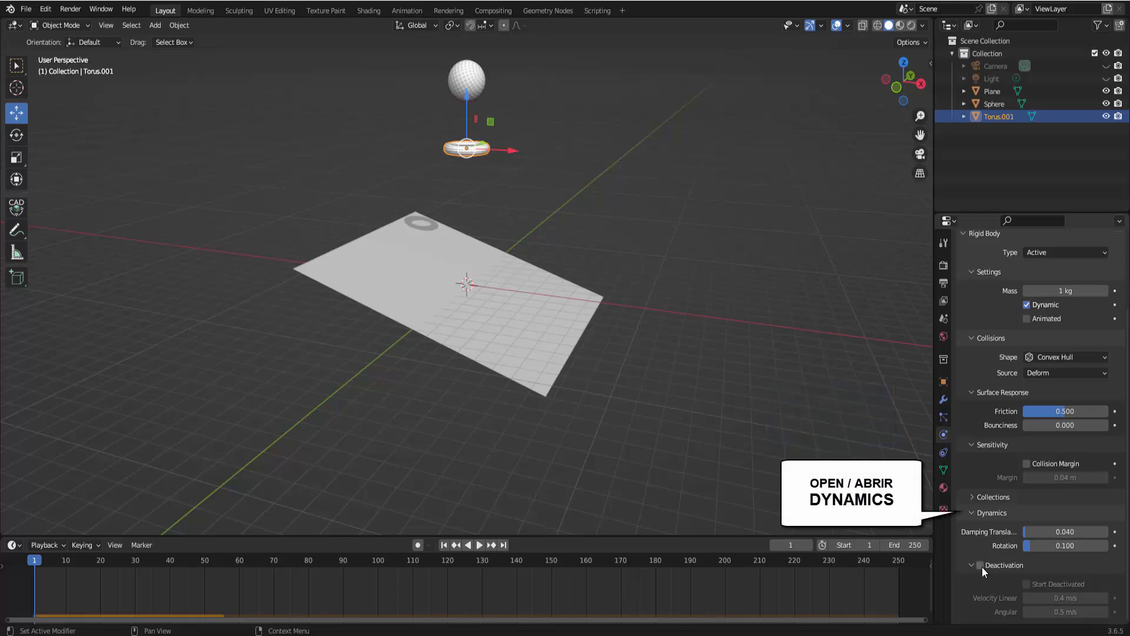
left_click(974, 514)
left_click(974, 605)
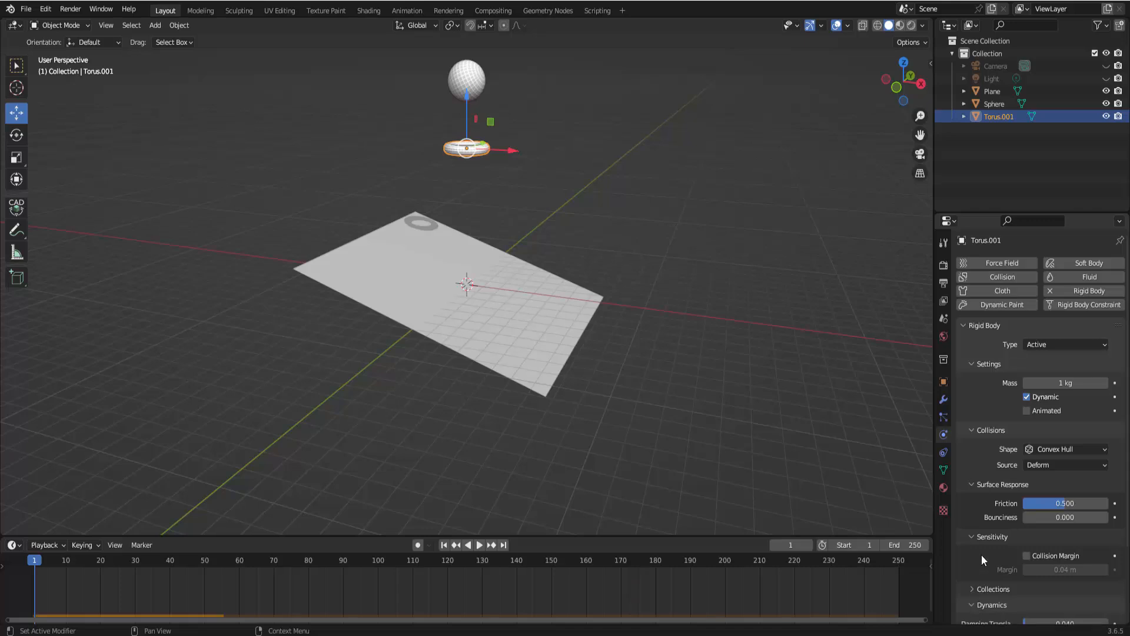
scroll(980, 555, "down", 4)
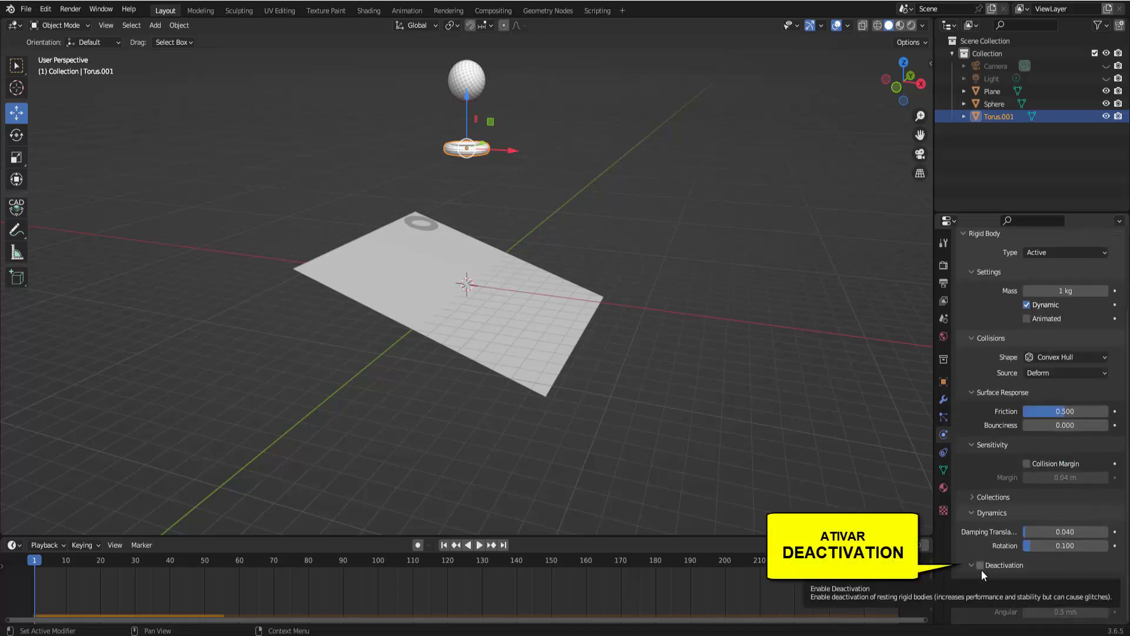
left_click(980, 565)
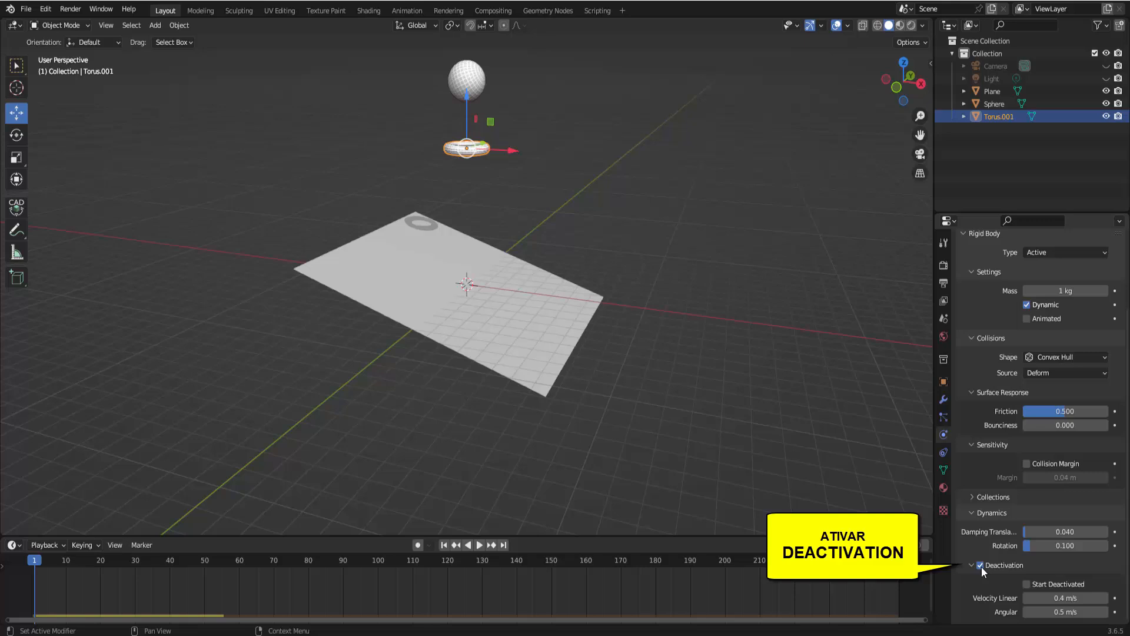
left_click(1027, 585)
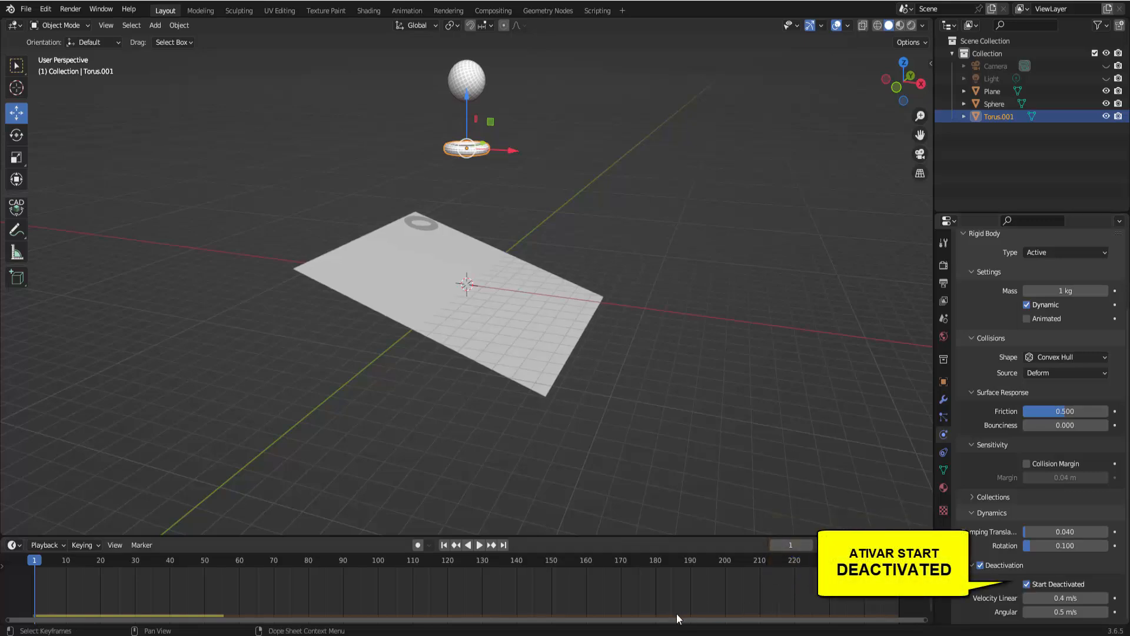
Play and pause the simulation a few times to watch the deactivated torus, rewinding to the first frame
left_click(479, 545)
left_click(478, 545)
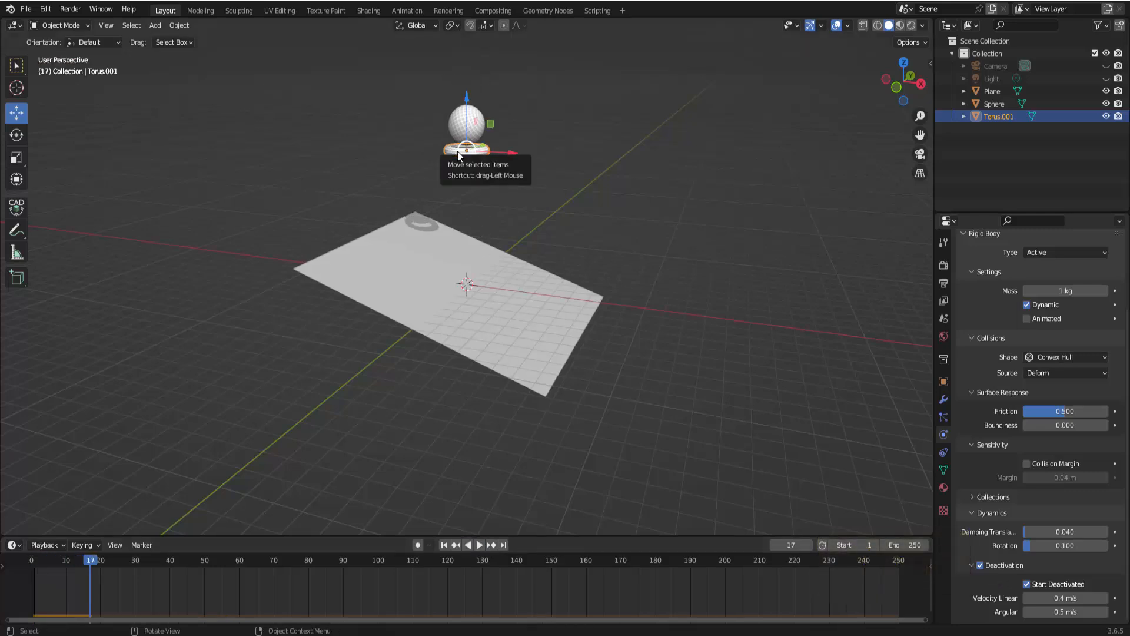
left_click(481, 545)
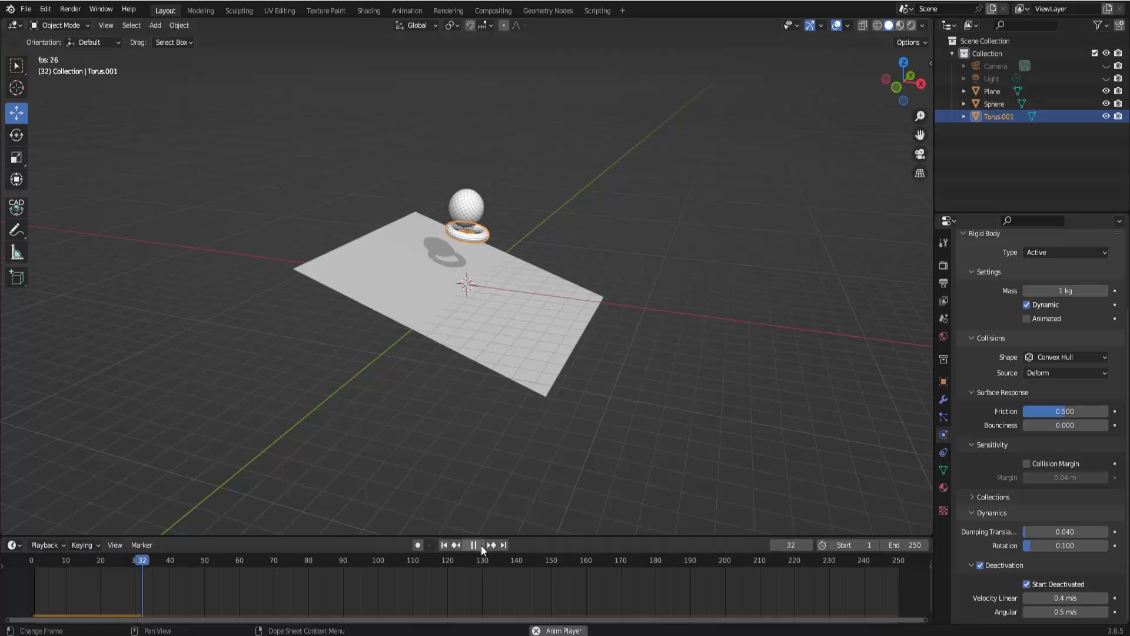
left_click(481, 545)
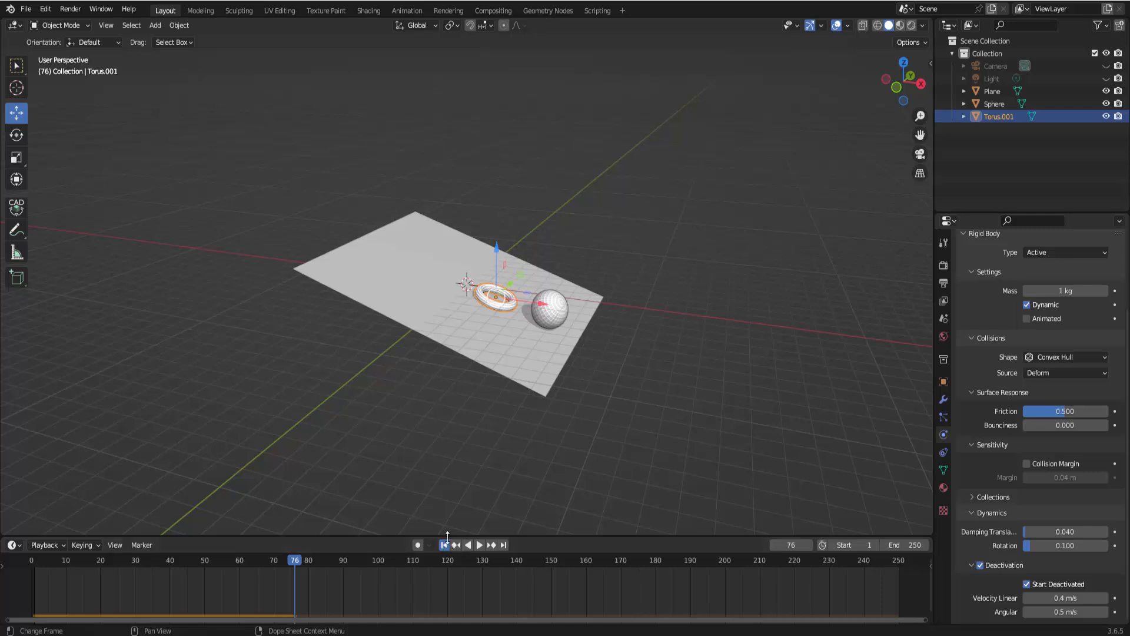
left_click(444, 545)
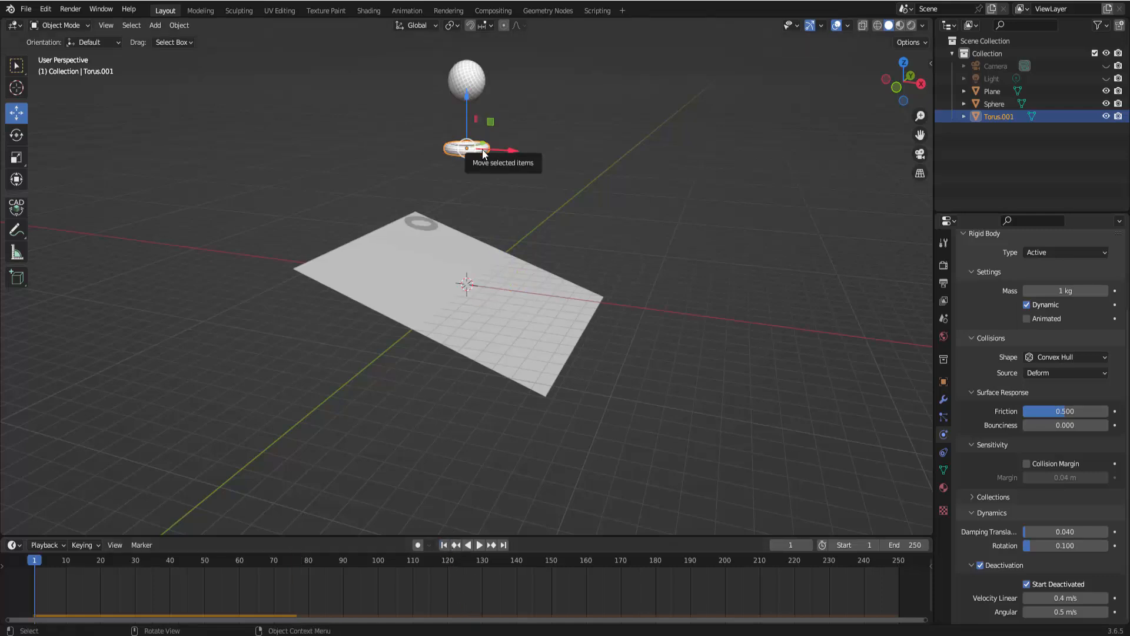
left_click(481, 545)
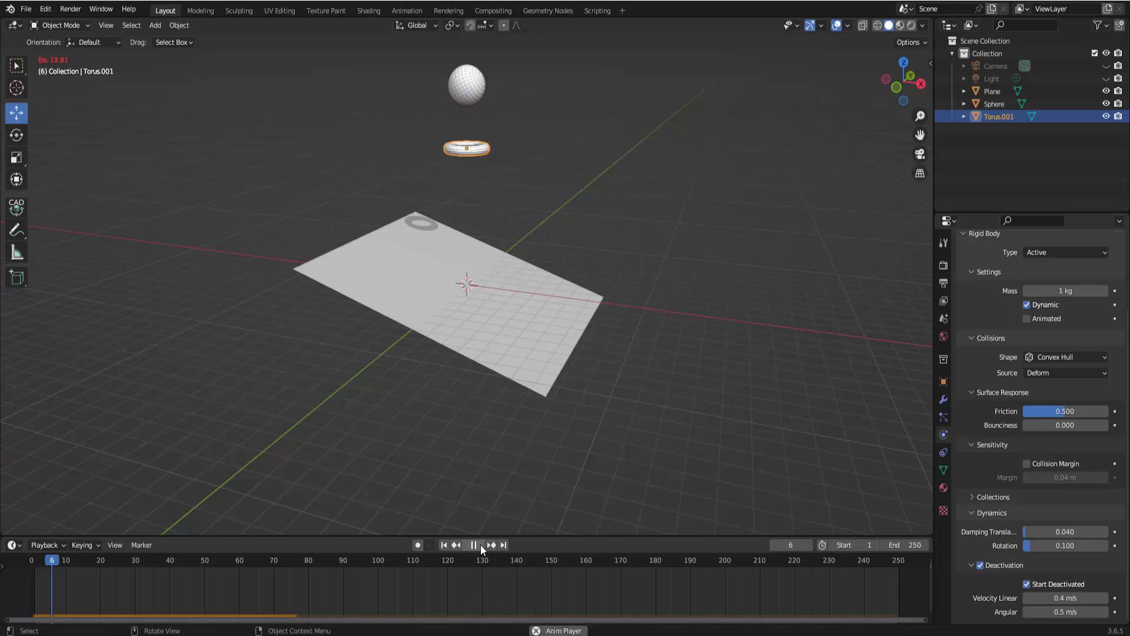
left_click(481, 545)
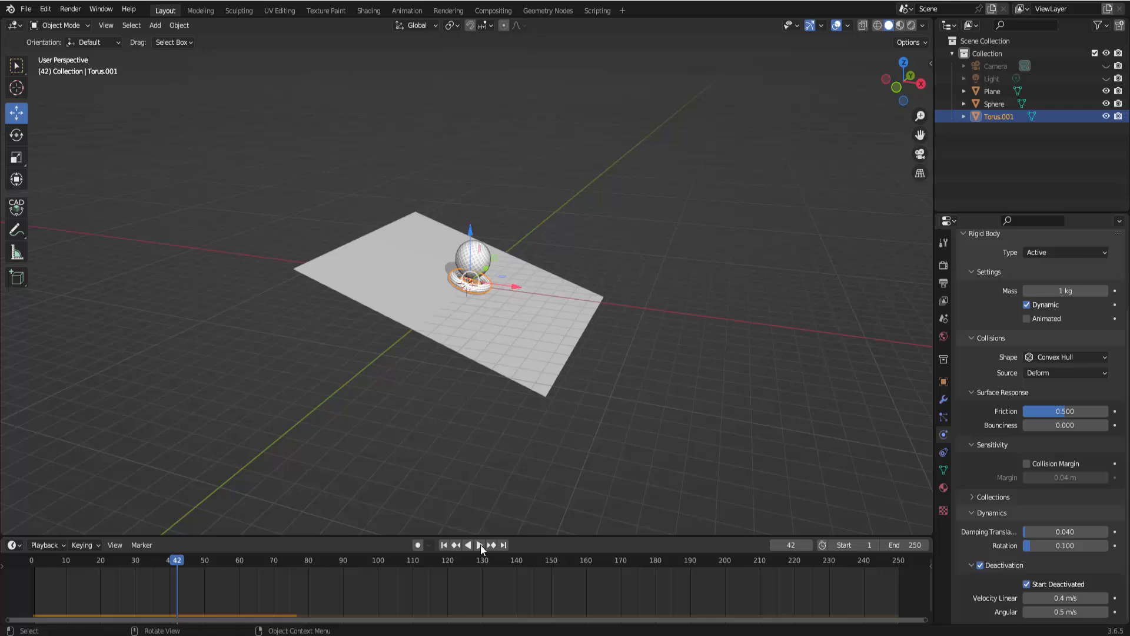
left_click(444, 546)
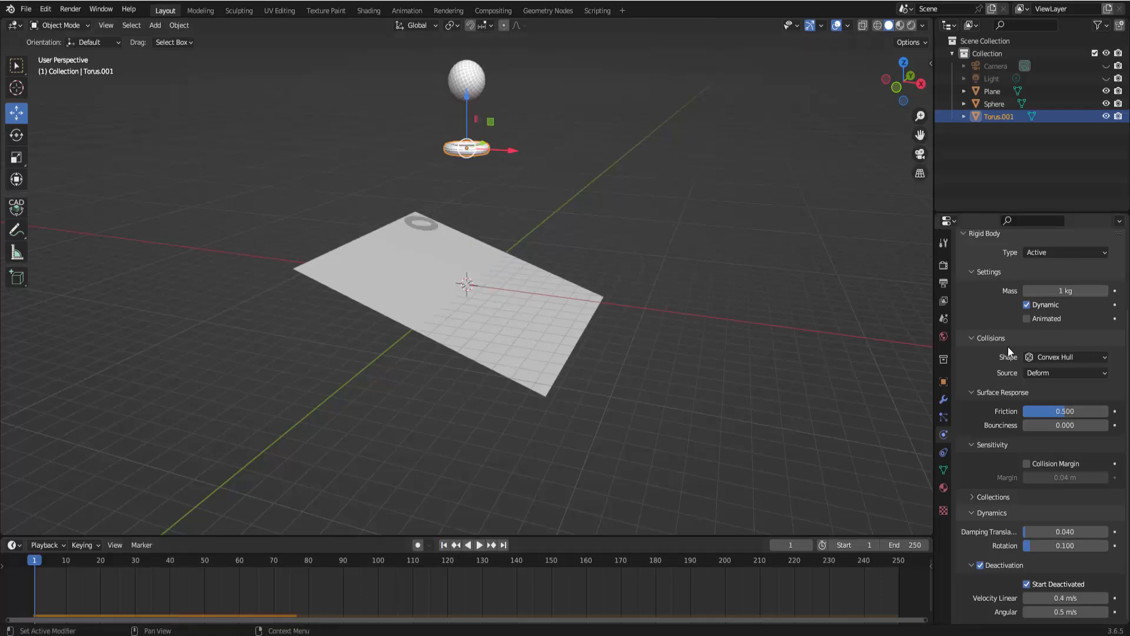
Change the torus's rigid body type to Passive and play the simulation
scroll(1008, 347, "up", 5)
left_click(1048, 344)
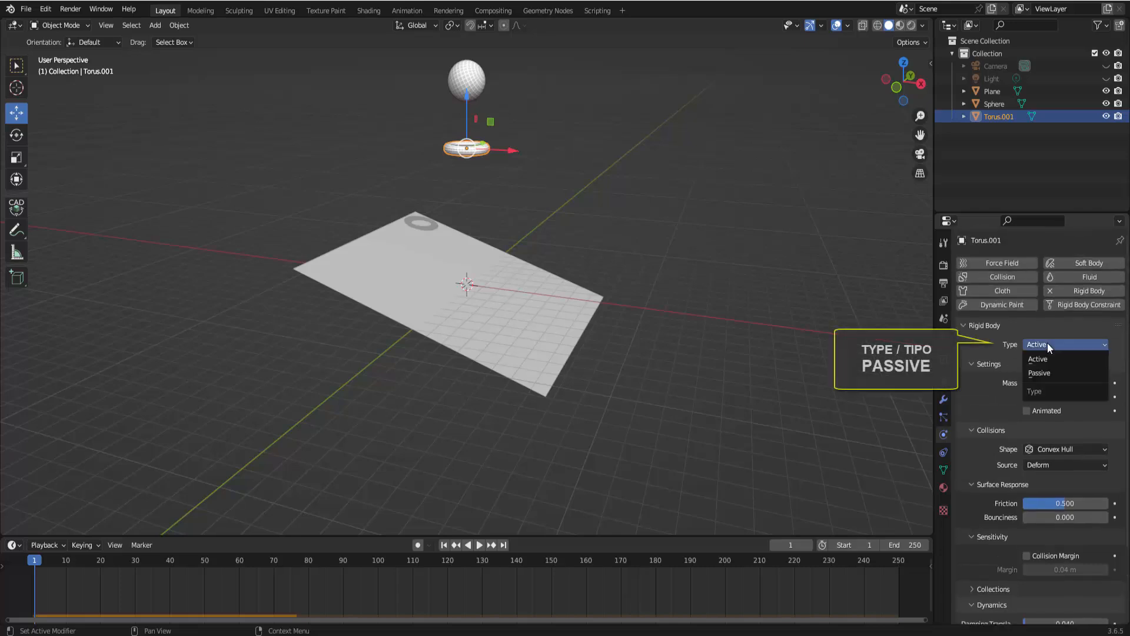
left_click(1046, 371)
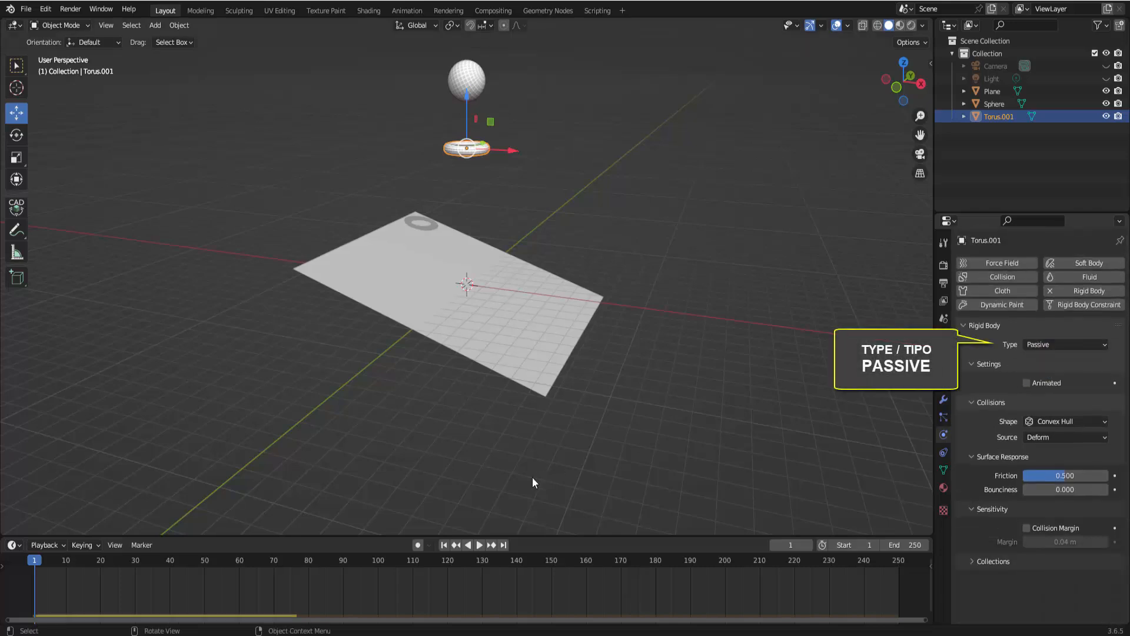
left_click(479, 545)
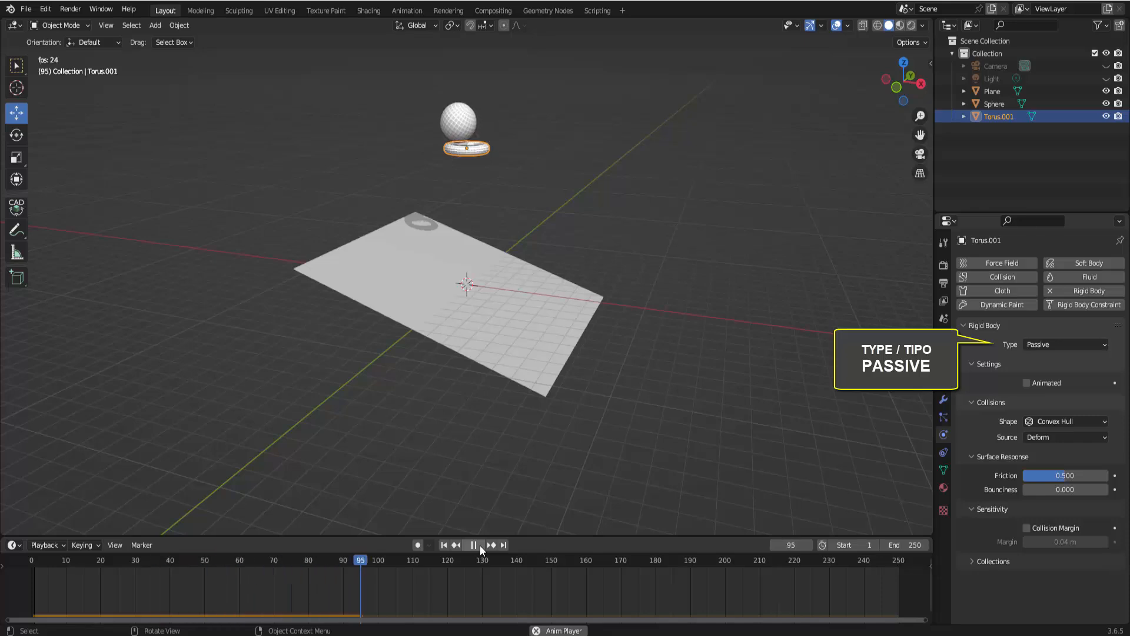
left_click(479, 546)
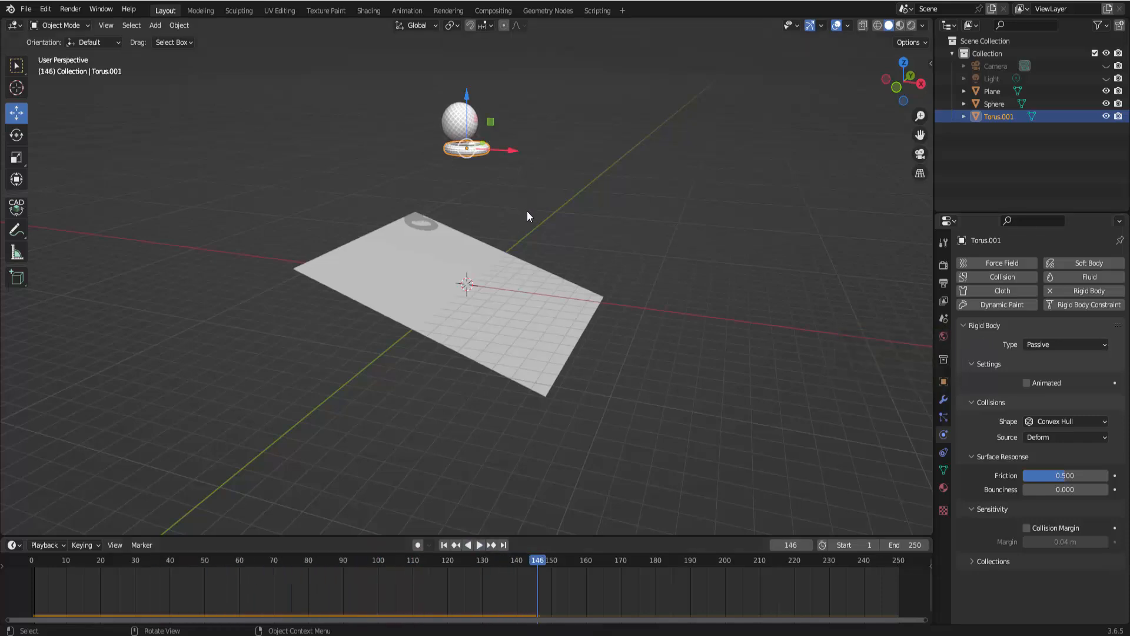
Tilt the torus about 16° around the Y axis, then replay the simulation from the start
key("r")
key("y")
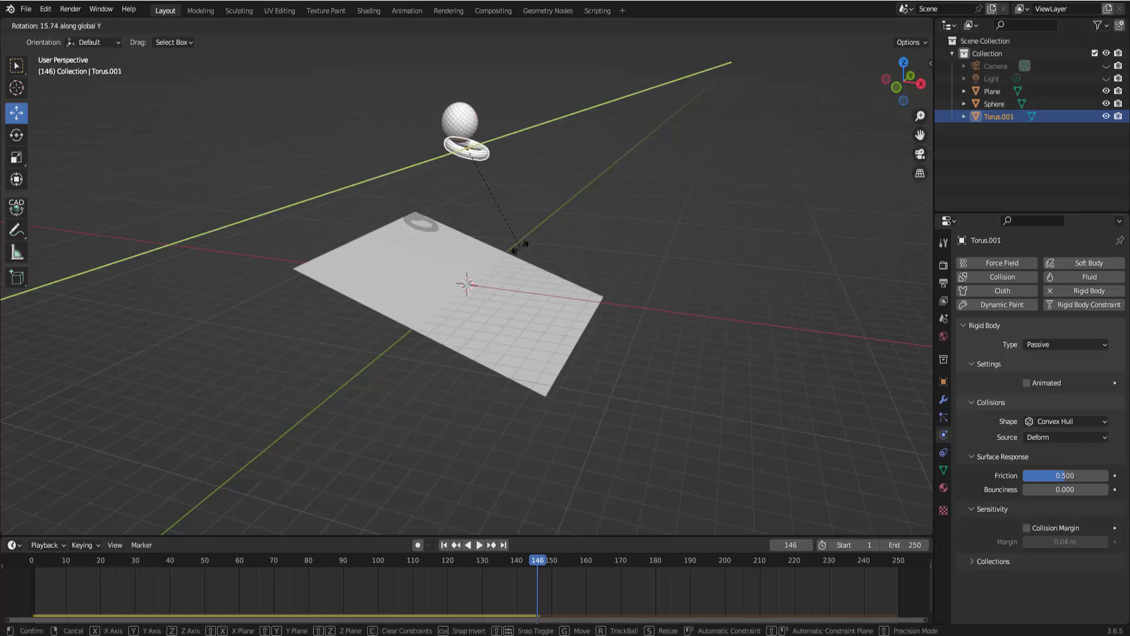
left_click(523, 244)
left_click(444, 546)
left_click(479, 545)
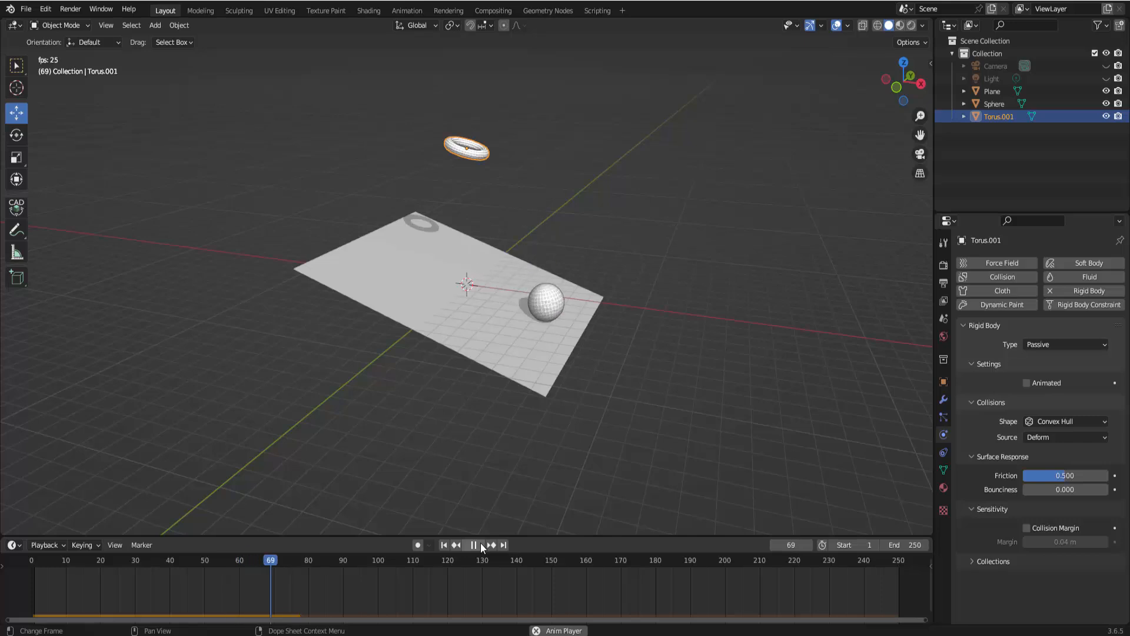
left_click(473, 546)
left_click(444, 545)
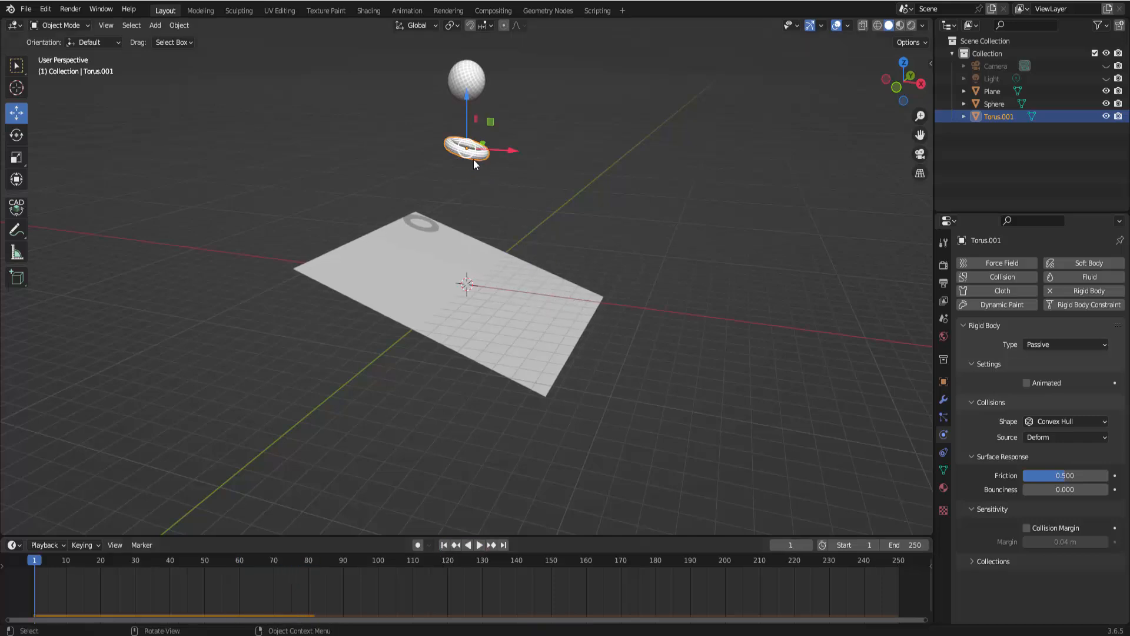
Set the torus's rigid body type back to Active and replay the simulation from the first frame
left_click(1049, 342)
left_click(1046, 359)
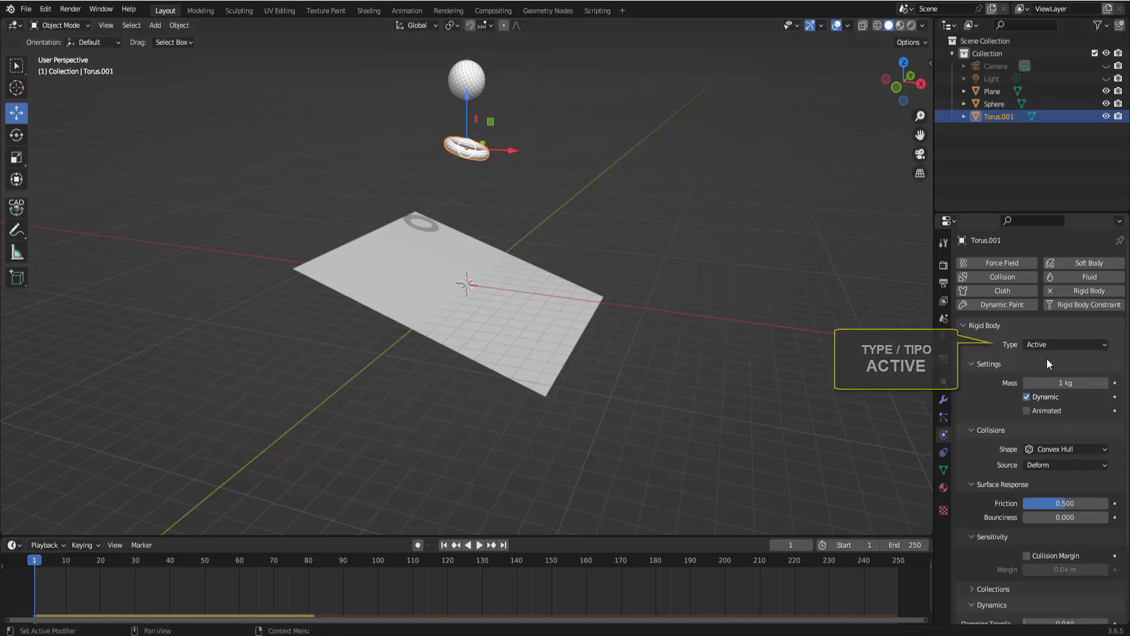
scroll(968, 483, "down", 5)
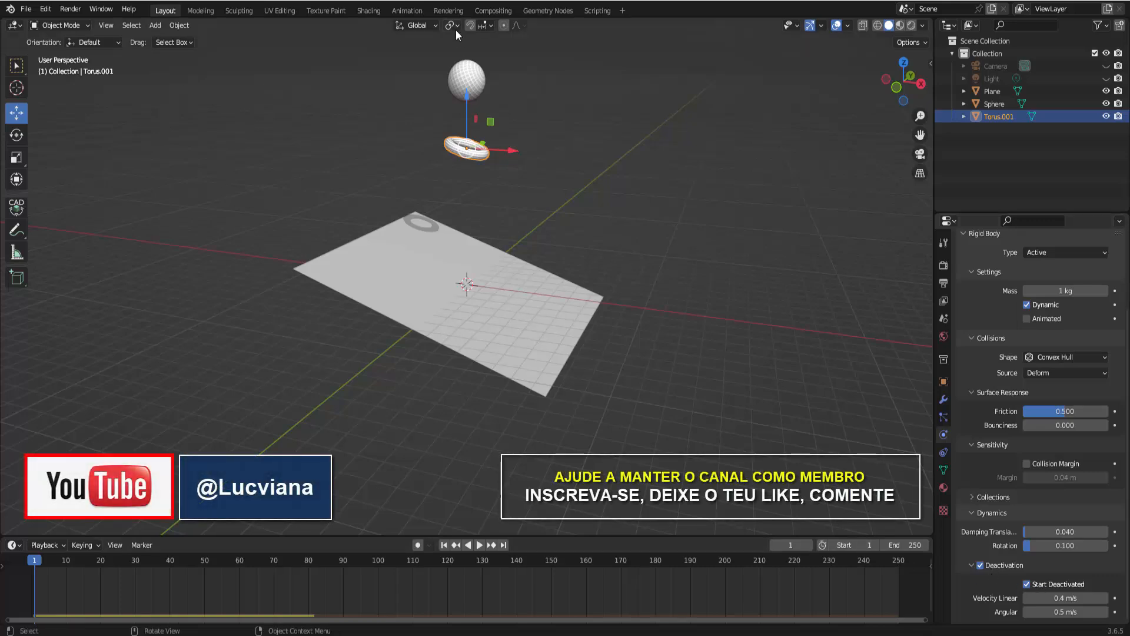
left_click(479, 546)
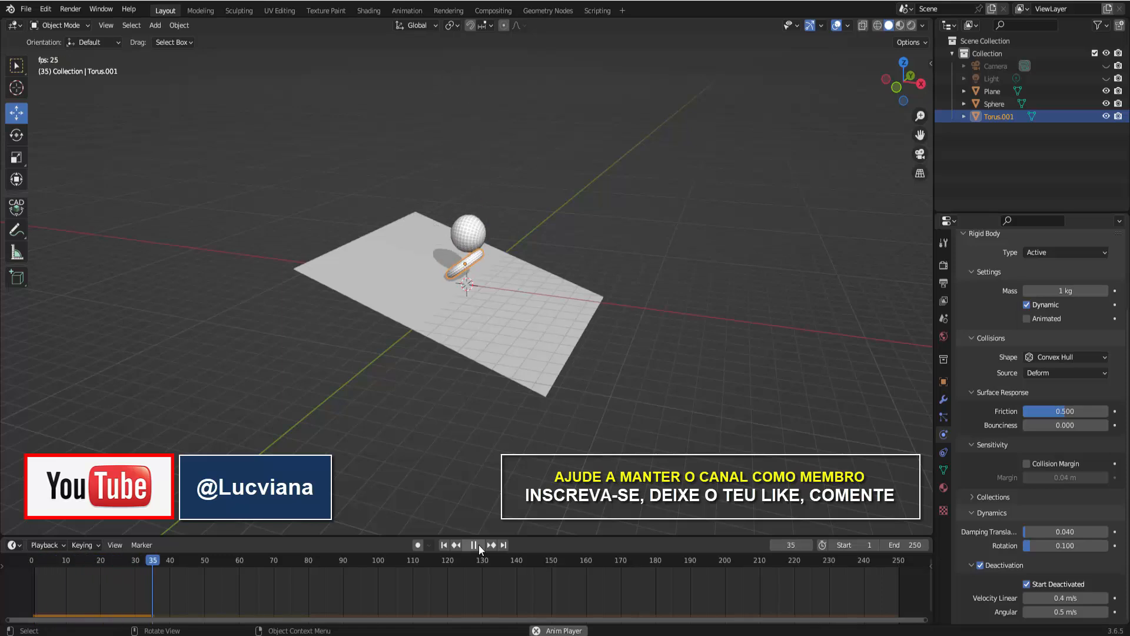
left_click(478, 546)
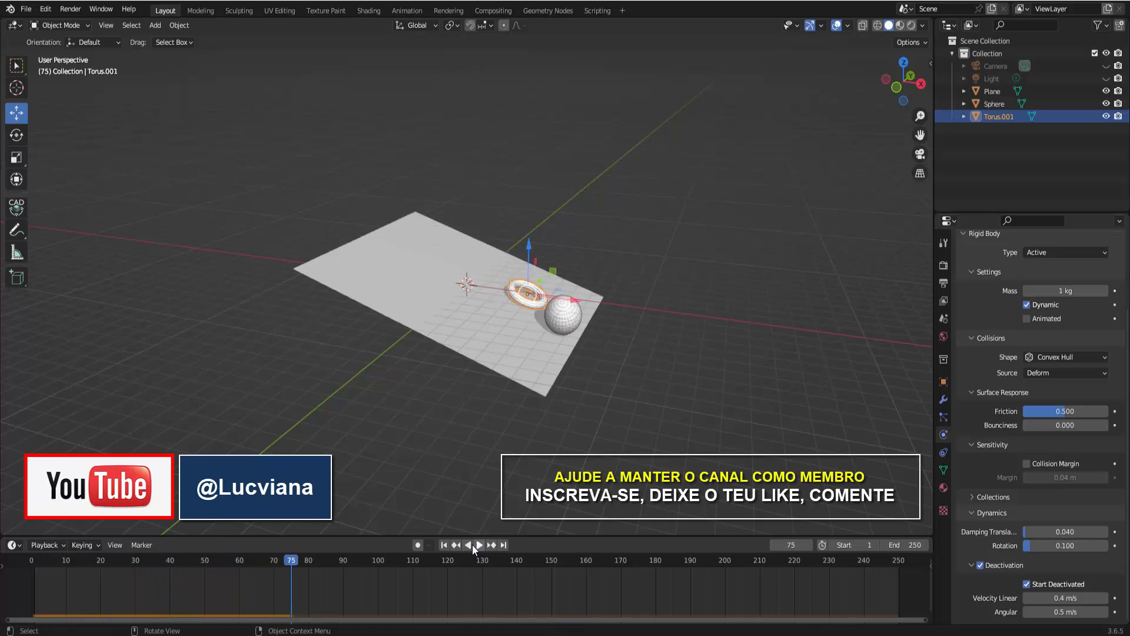
left_click(445, 545)
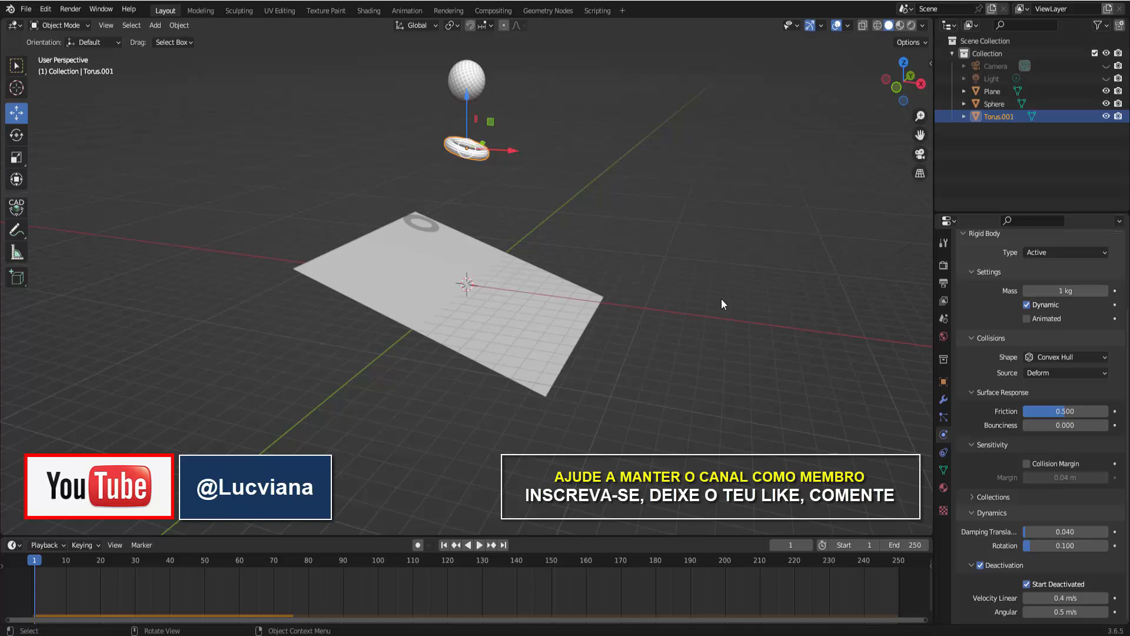